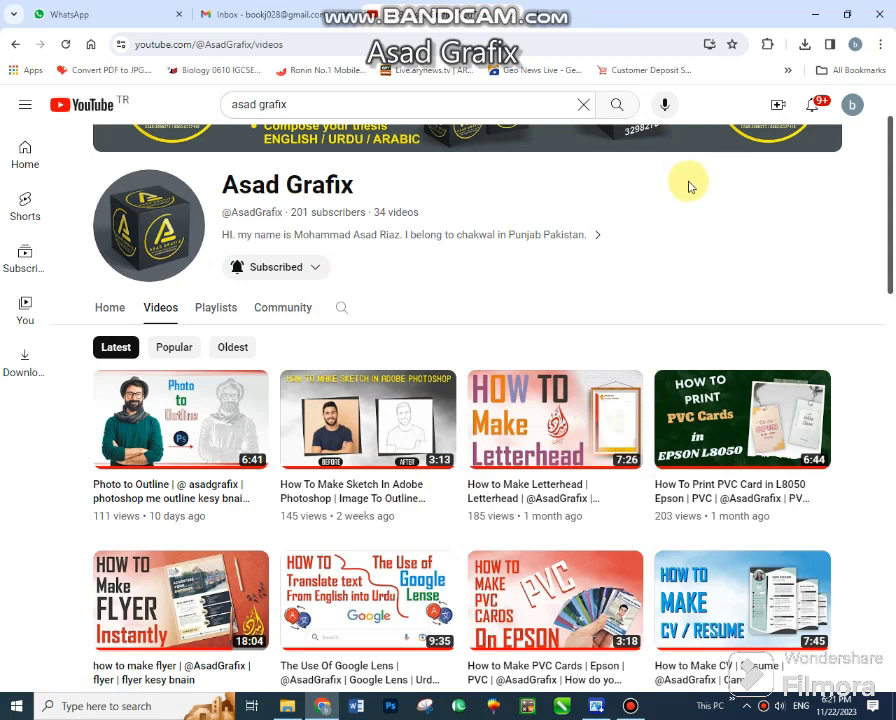
Launch Photoshop, dismiss the Creative Cloud error, and return to the YouTube channel's Videos page
click(386, 708)
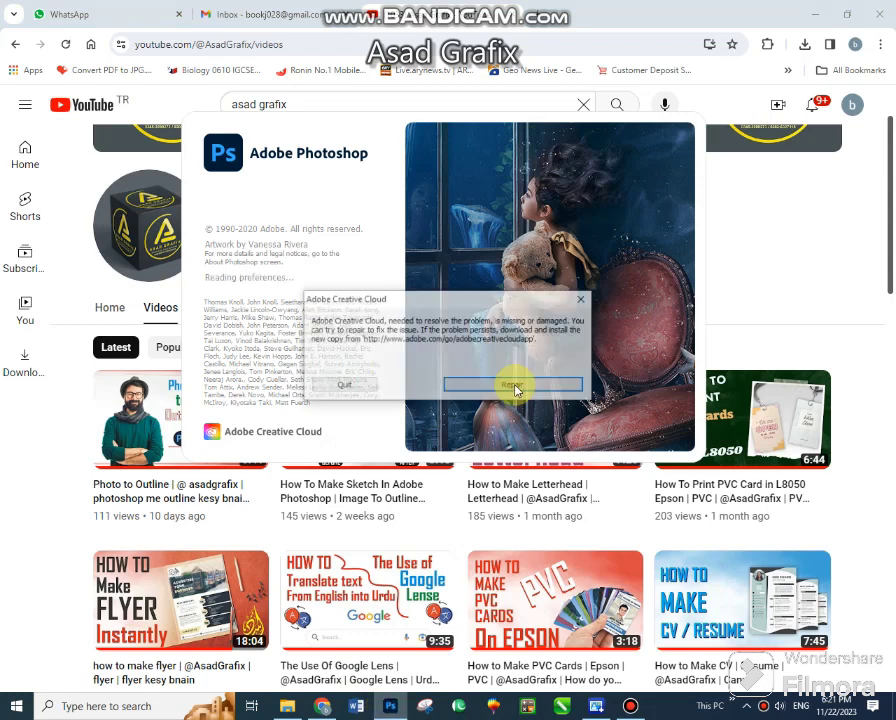
click(582, 299)
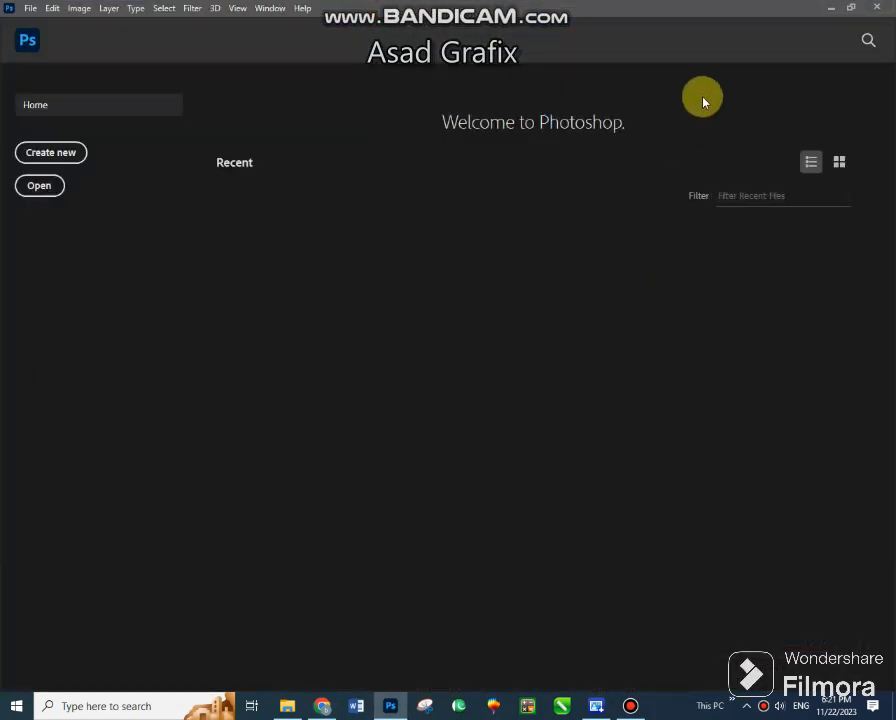
click(831, 7)
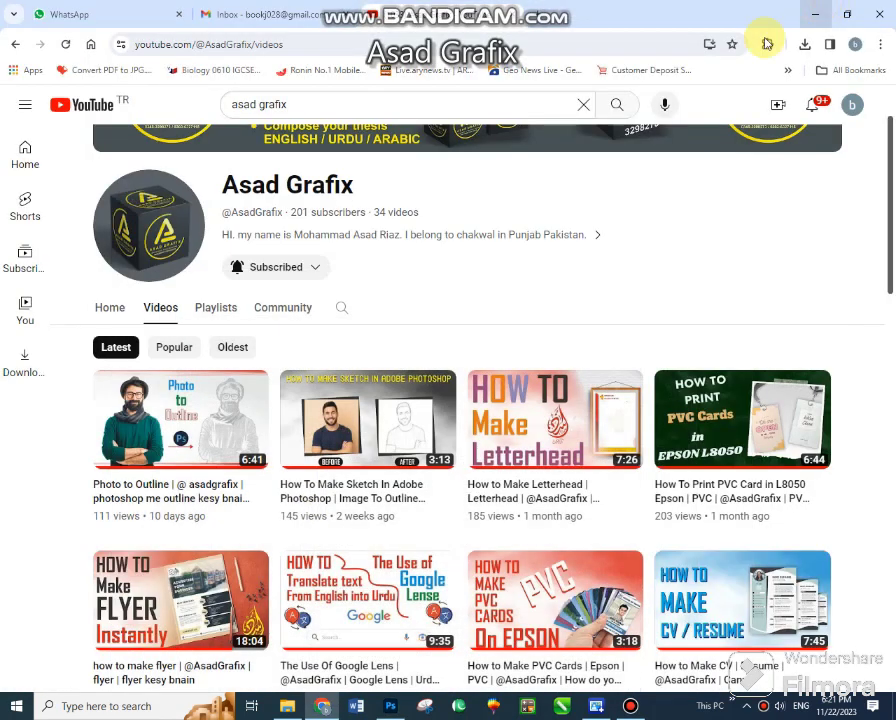
Open the portrait-handsome-smiling-young-man-model JPEG from Documents in Photoshop
click(287, 706)
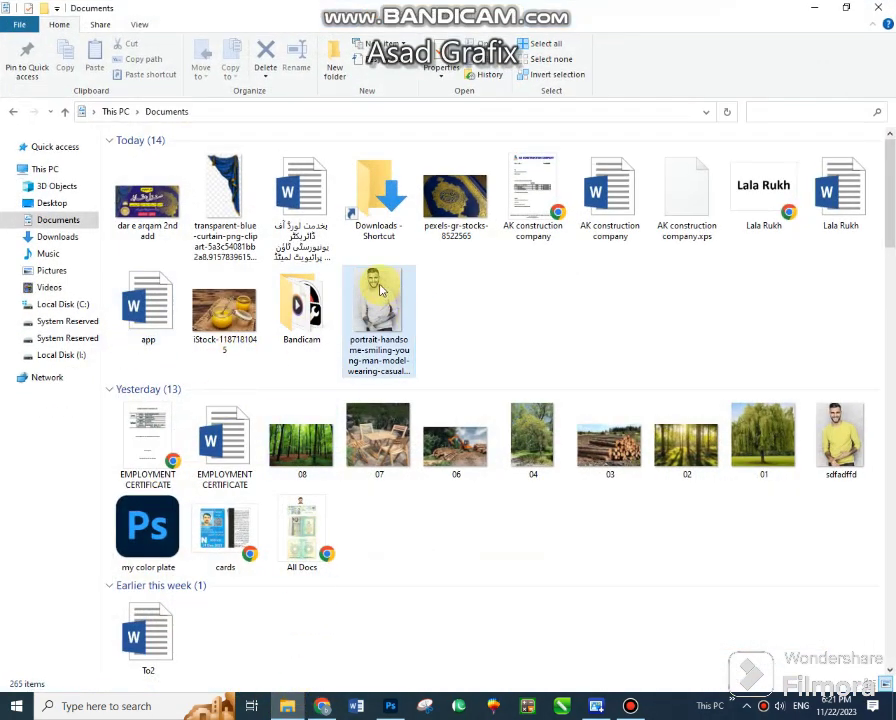
mouse_move(378, 290)
mouse_down()
mouse_move(393, 713)
mouse_move(376, 437)
mouse_up()
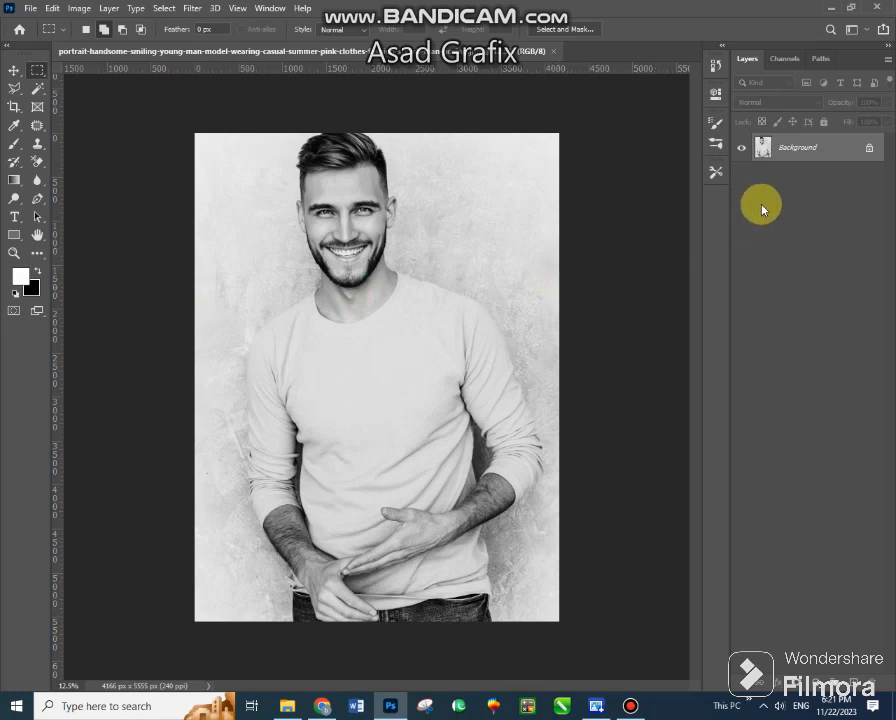
Duplicate the portrait layer and add a pale yellow-green (#d7dbaf) Solid Color fill layer
key(ctrl+j)
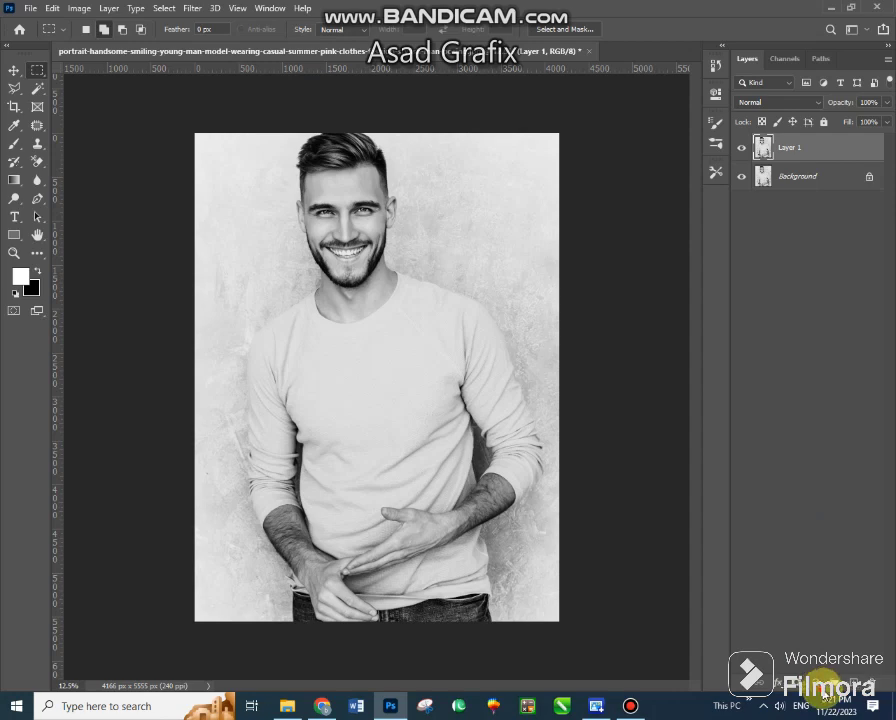
click(824, 683)
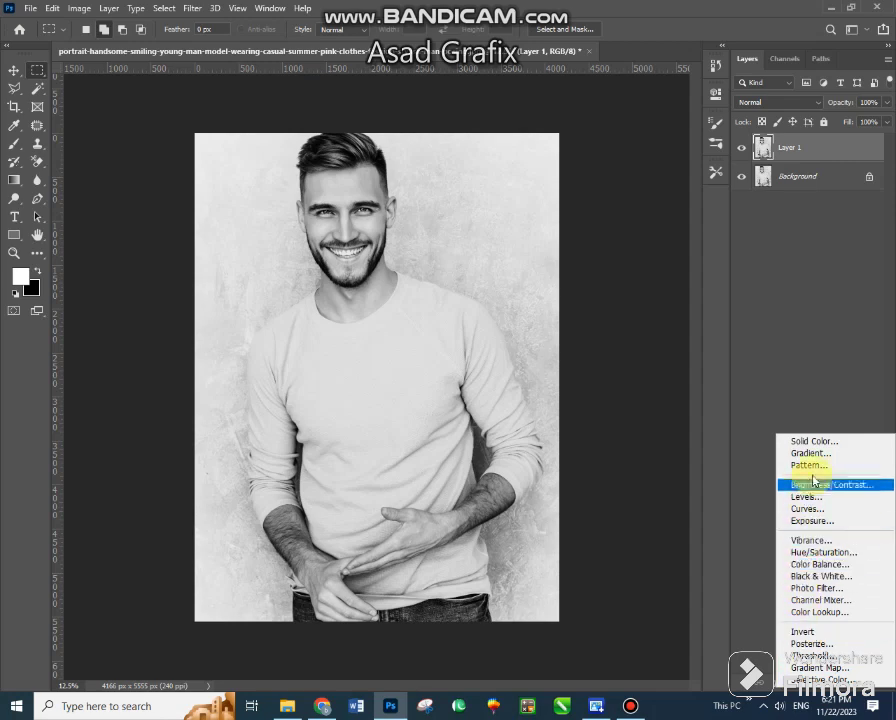
click(828, 441)
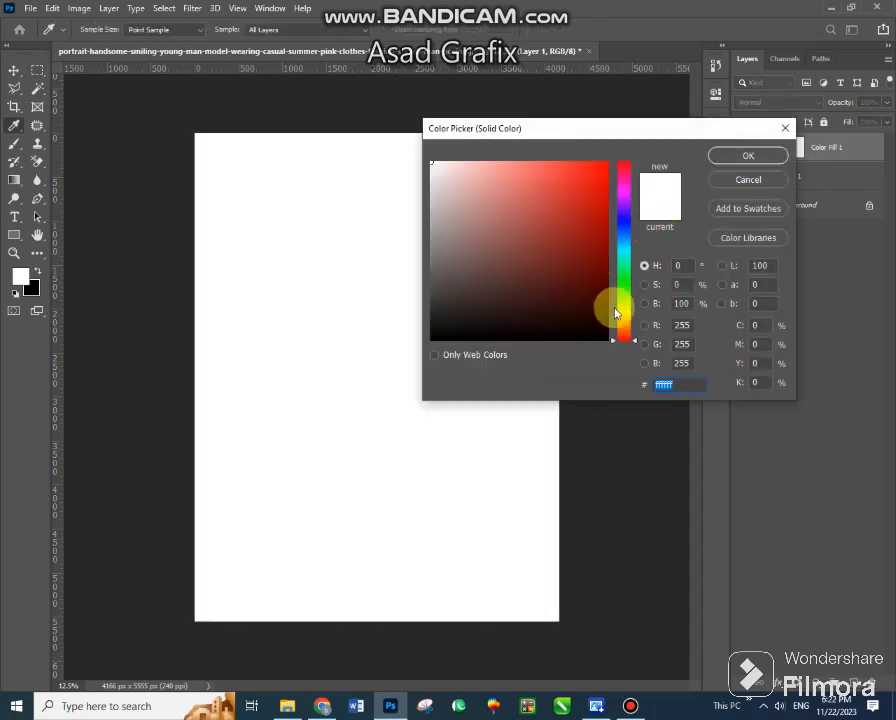
drag(625, 317, 622, 303)
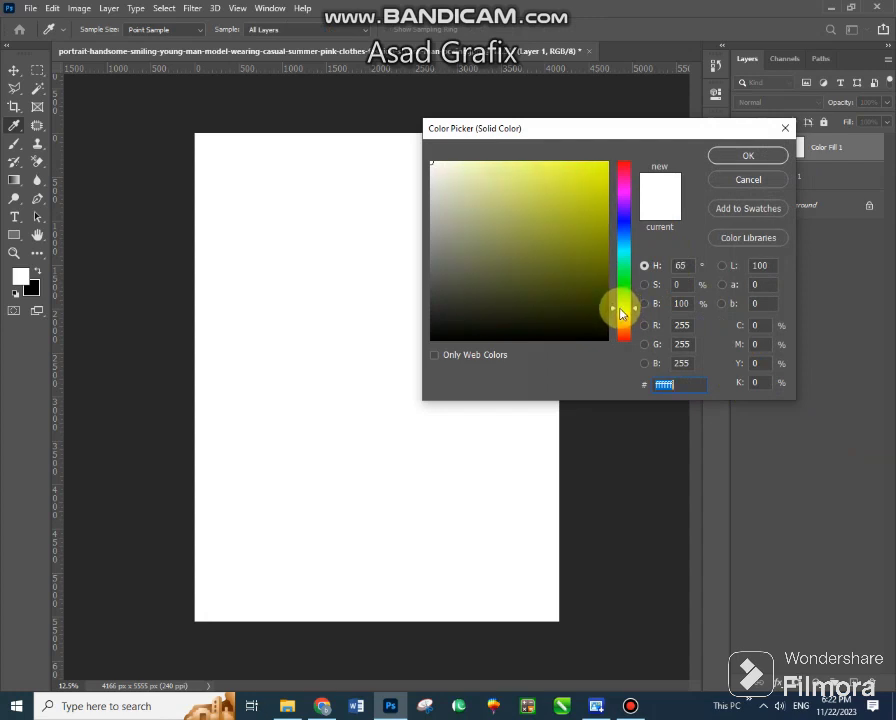
mouse_move(494, 224)
mouse_down()
mouse_move(467, 183)
mouse_move(450, 176)
mouse_move(461, 182)
mouse_up()
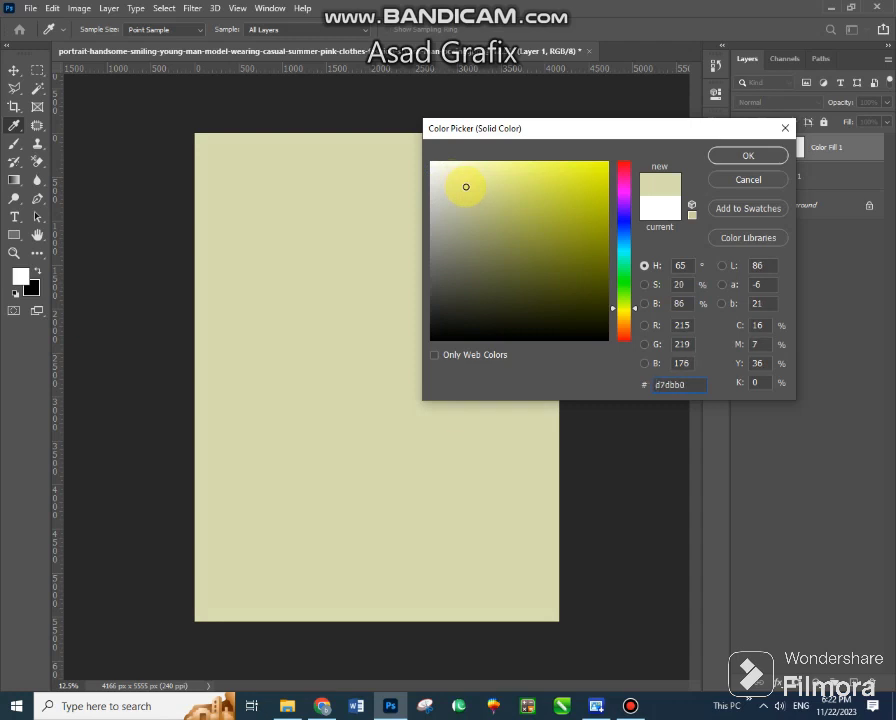
click(745, 160)
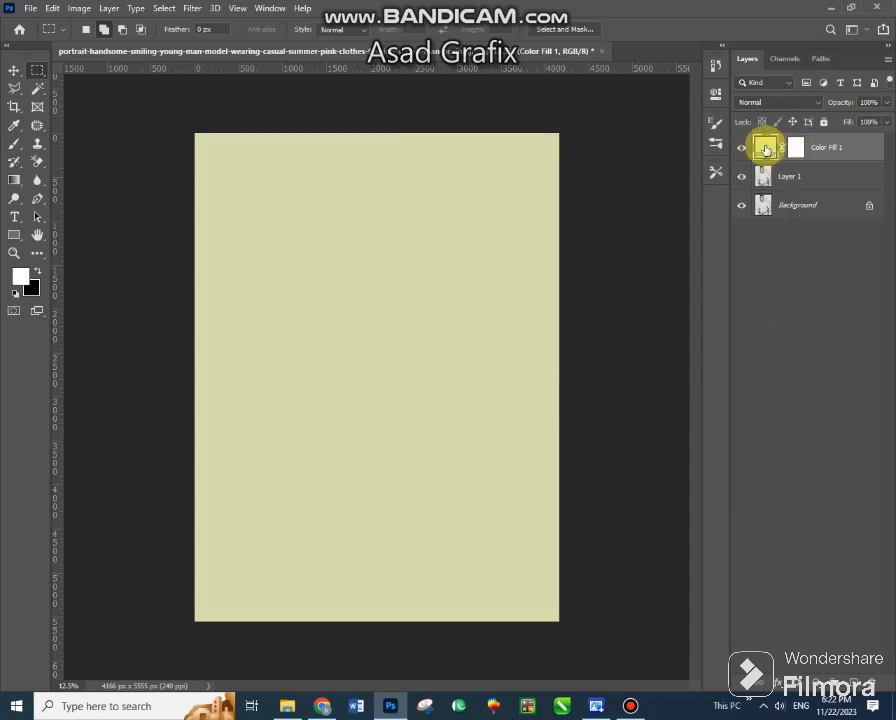
Set Color Fill 1 to Color blend mode and invert its mask to black, hiding the tint
click(762, 105)
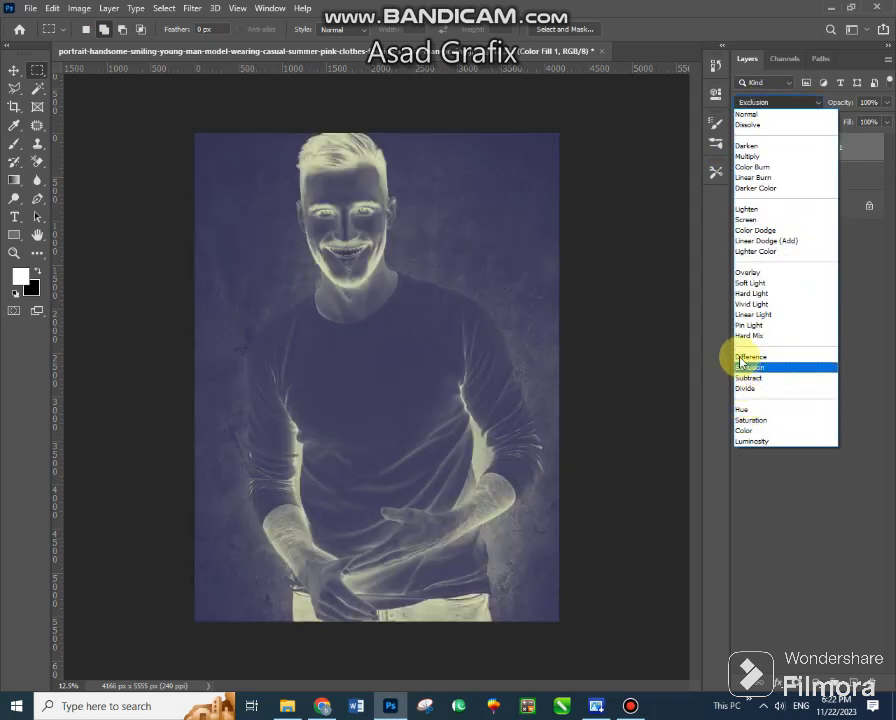
click(754, 431)
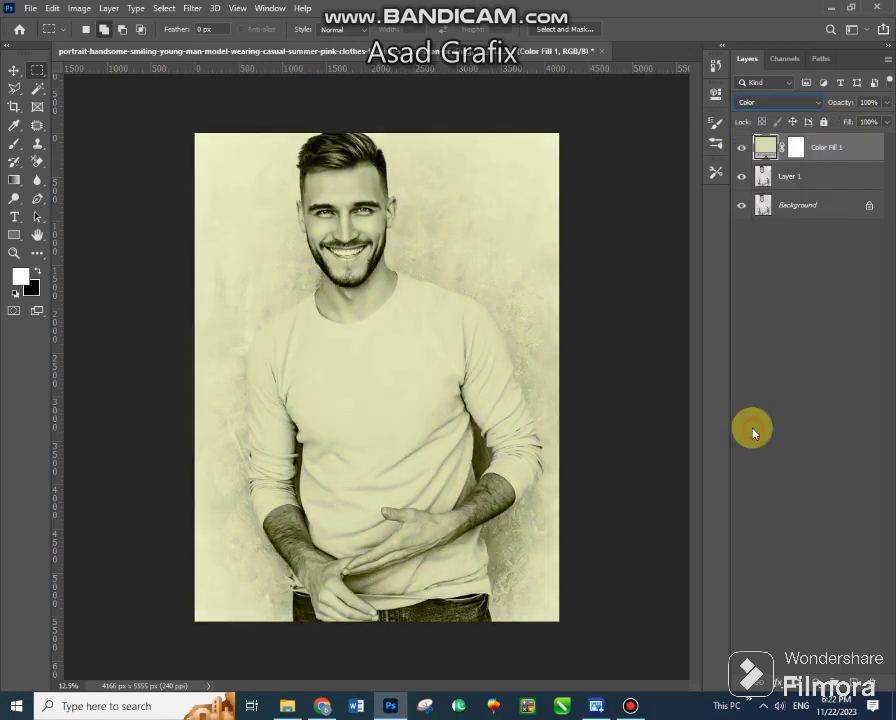
click(796, 148)
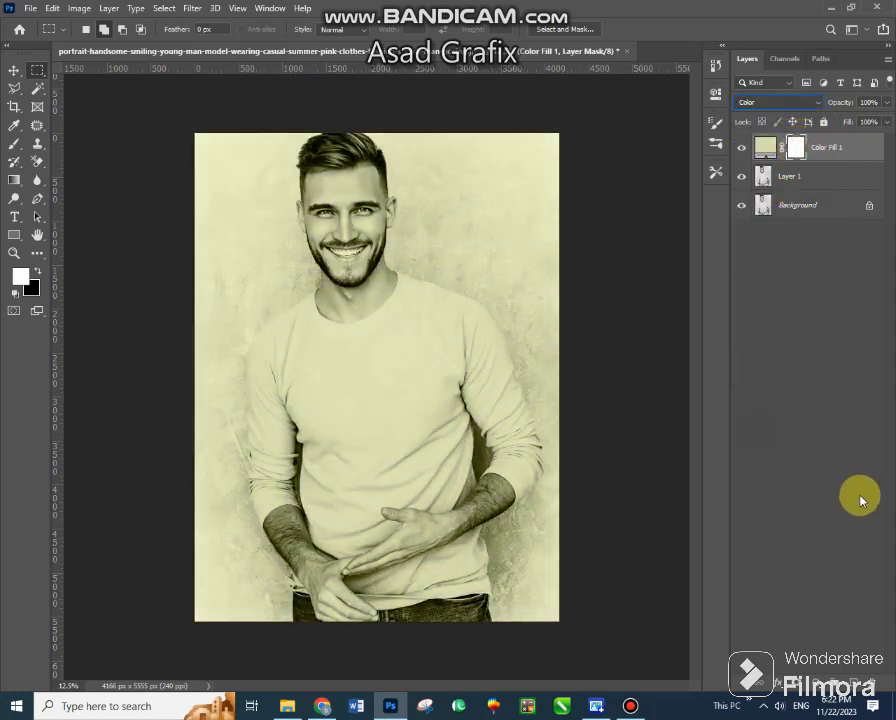
click(823, 685)
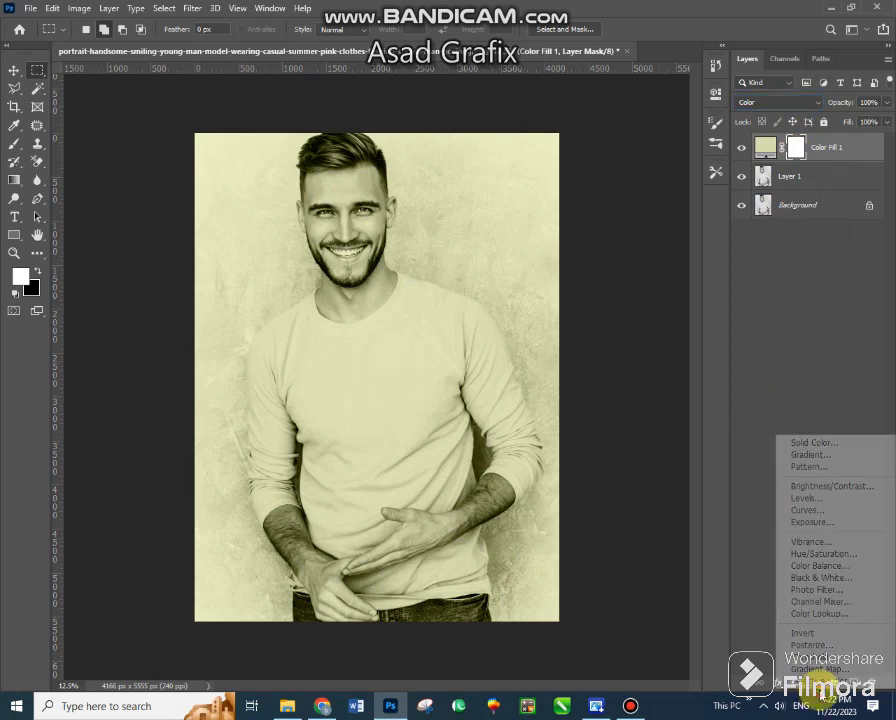
click(800, 633)
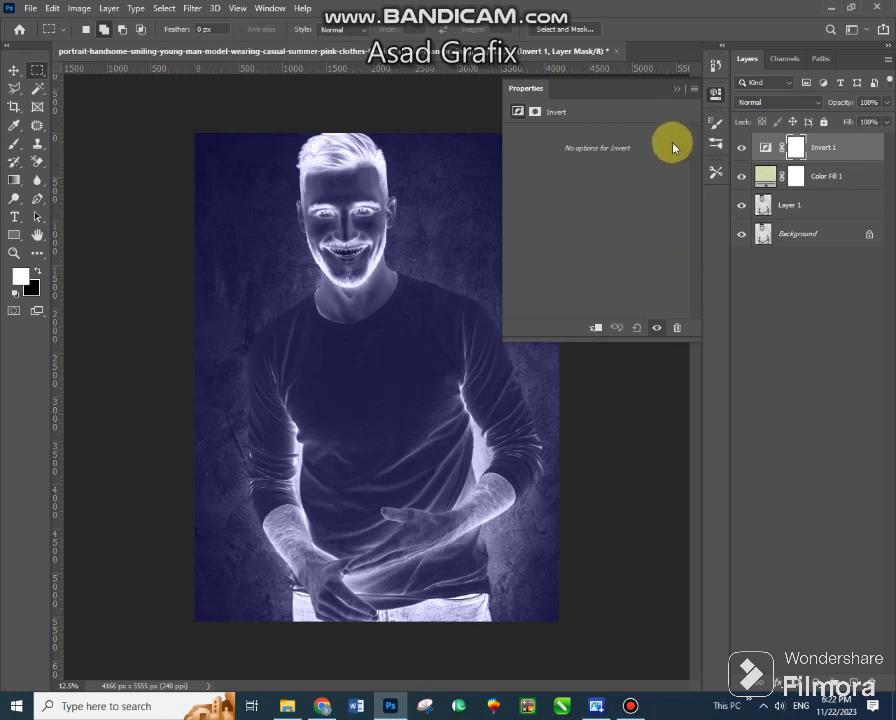
key(ctrl+z)
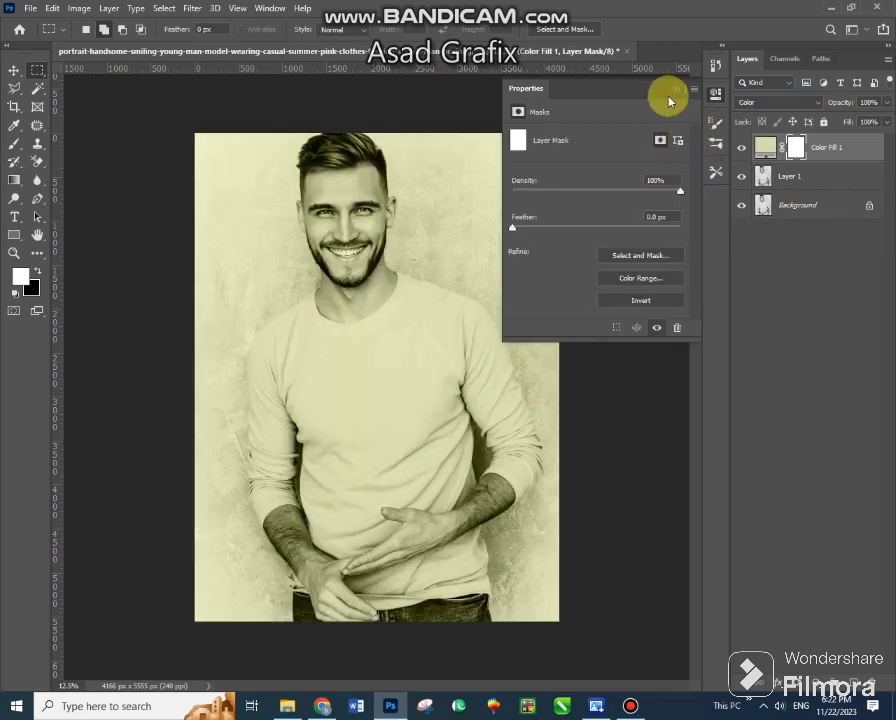
click(673, 91)
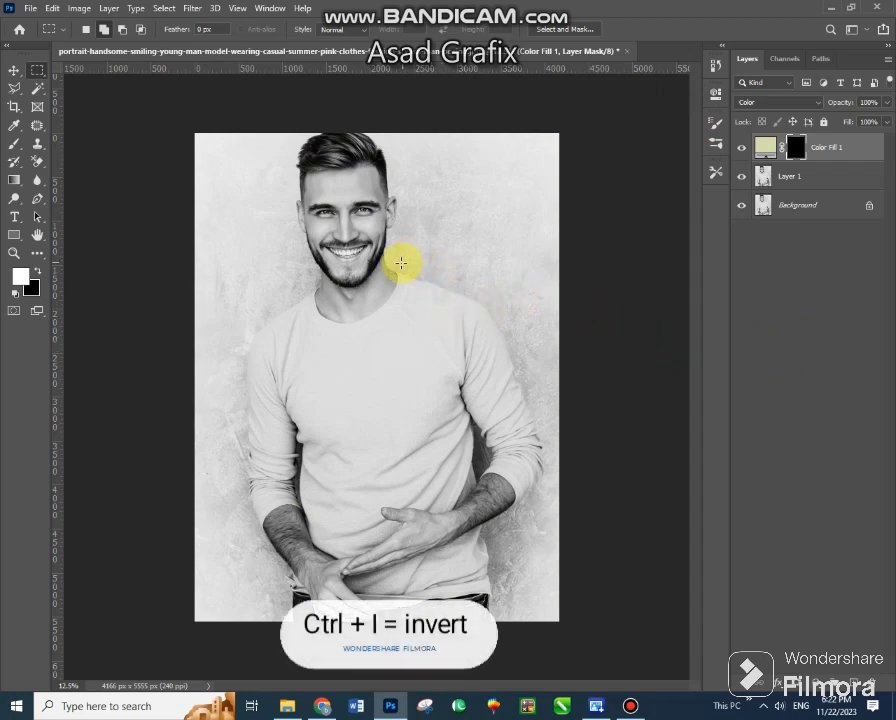
Zoom into the face and paint the yellow-green tint back onto the forehead
key(z)
mouse_move(278, 145)
mouse_down()
mouse_move(427, 266)
mouse_move(438, 300)
mouse_up()
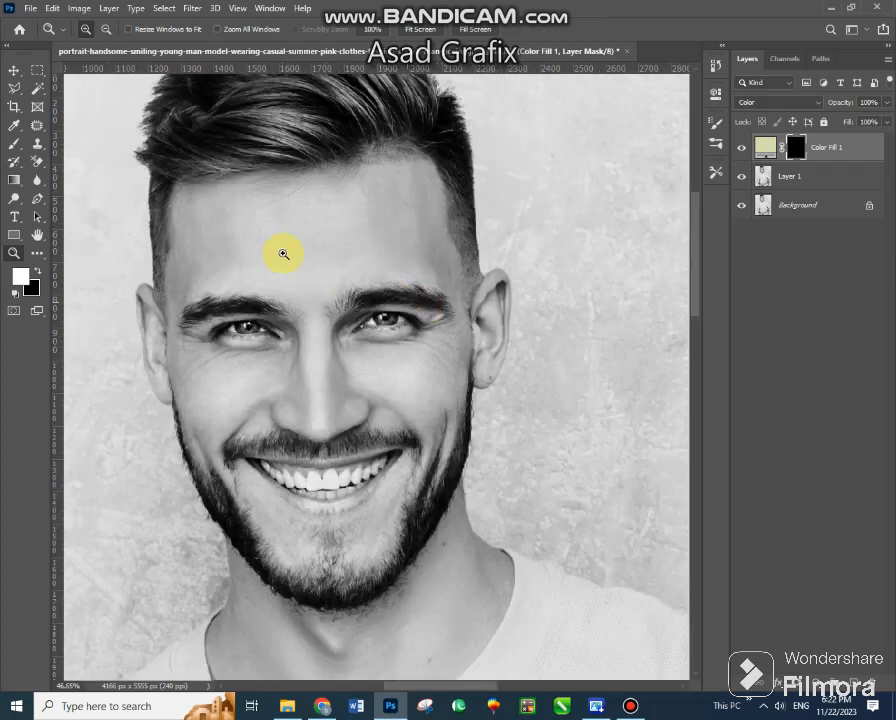
click(13, 145)
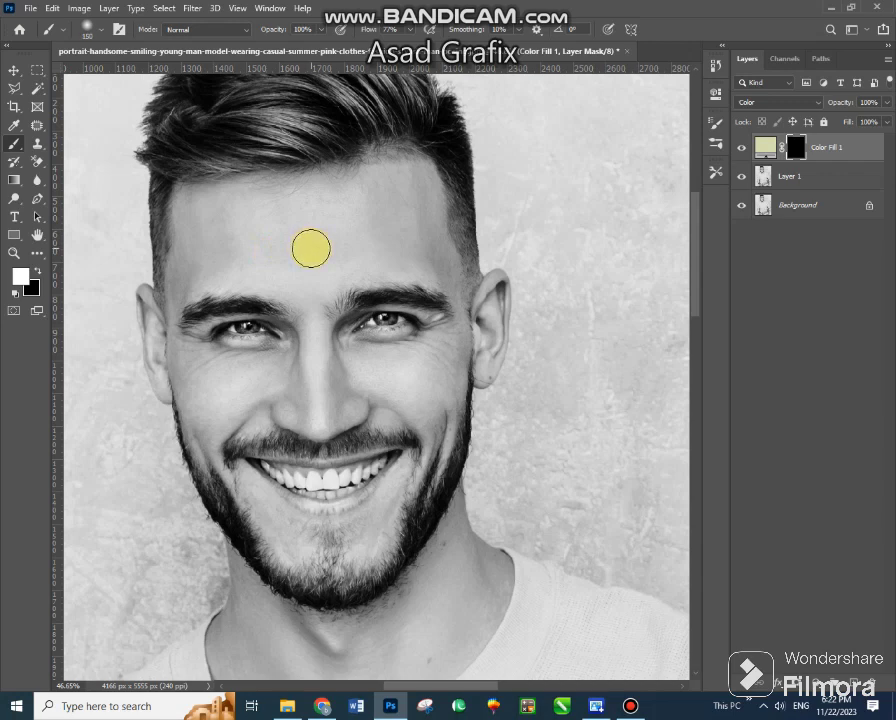
drag(282, 246, 405, 220)
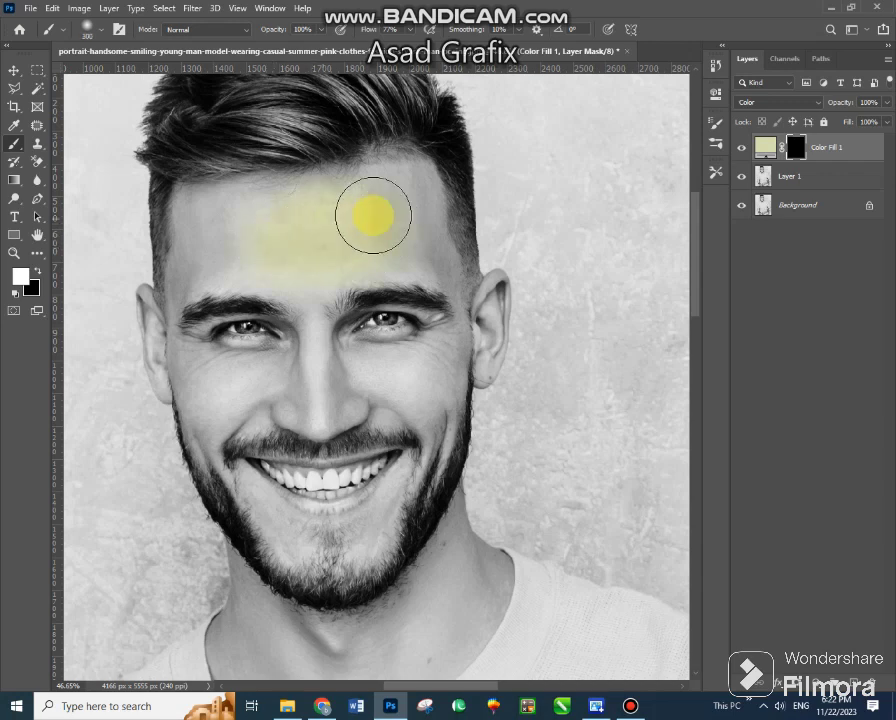
Lower Color Fill 1's opacity to 73%
click(876, 105)
click(888, 104)
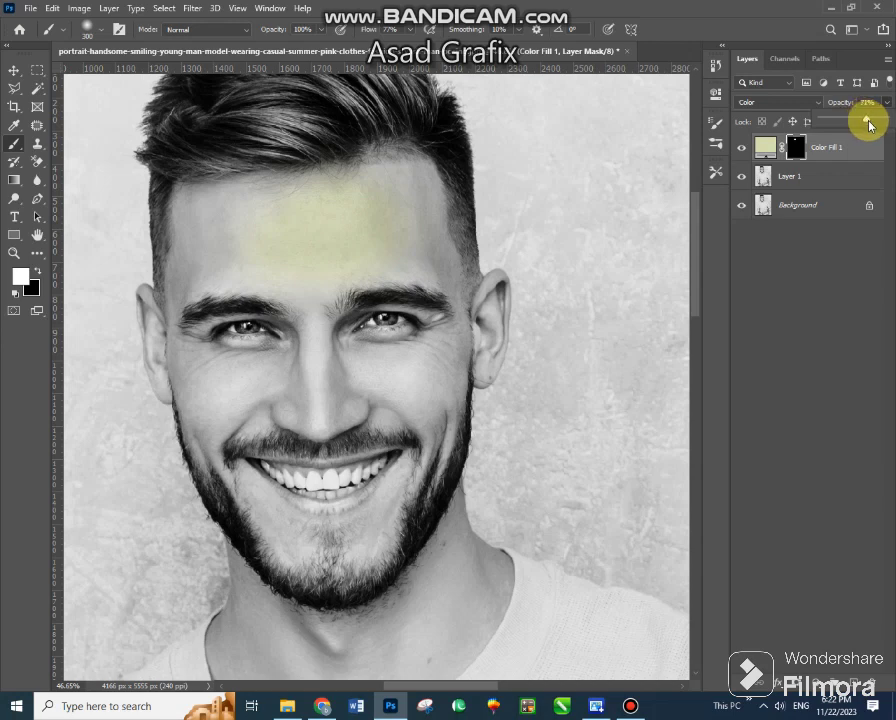
mouse_move(276, 236)
mouse_down()
mouse_move(345, 226)
mouse_move(417, 242)
mouse_up()
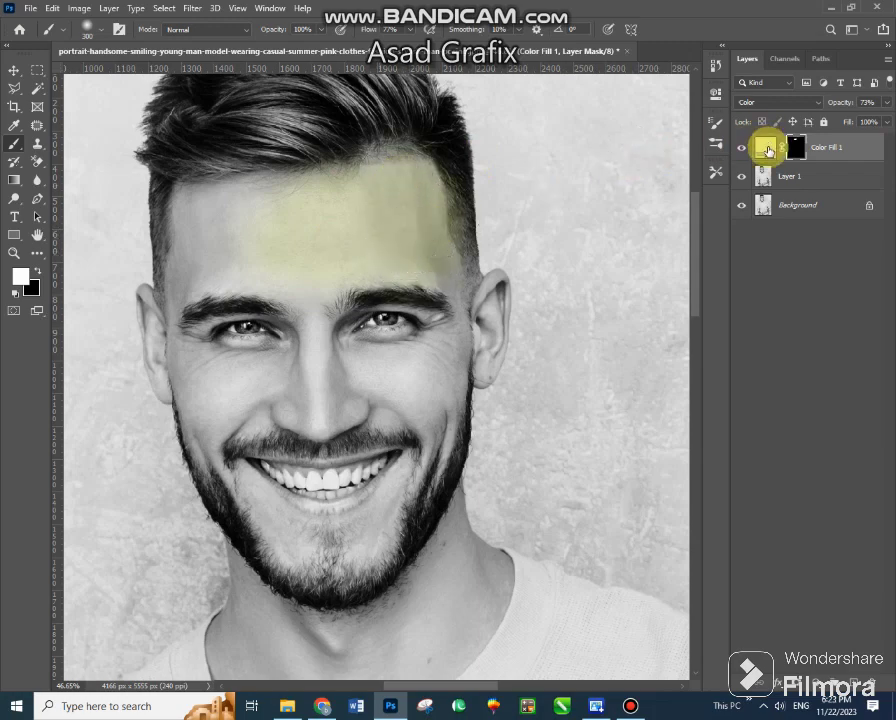
Change Color Fill 1's colour to pink #cf66b8
double_click(768, 150)
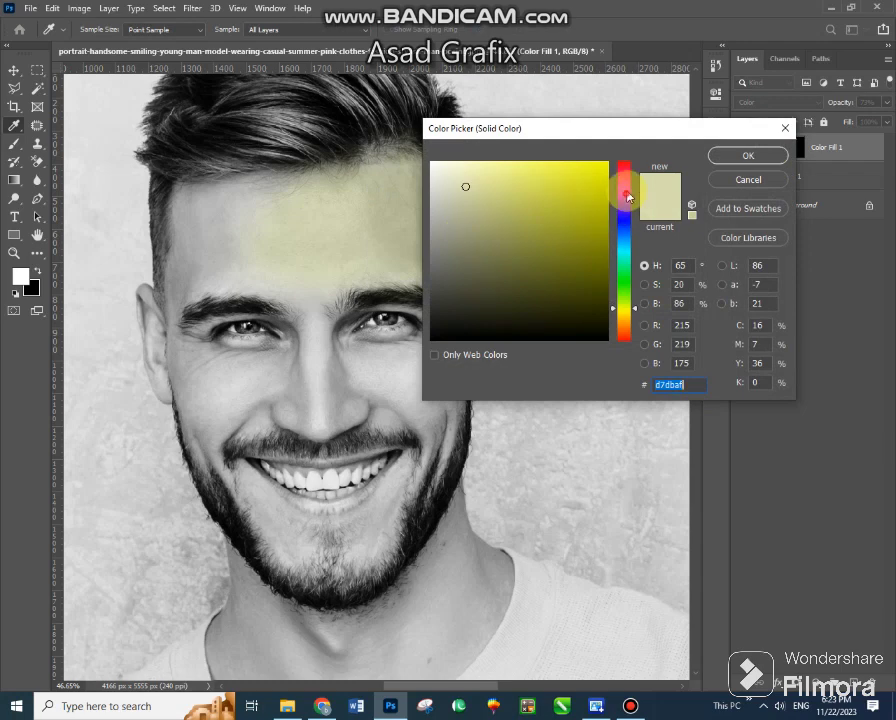
drag(627, 196, 629, 178)
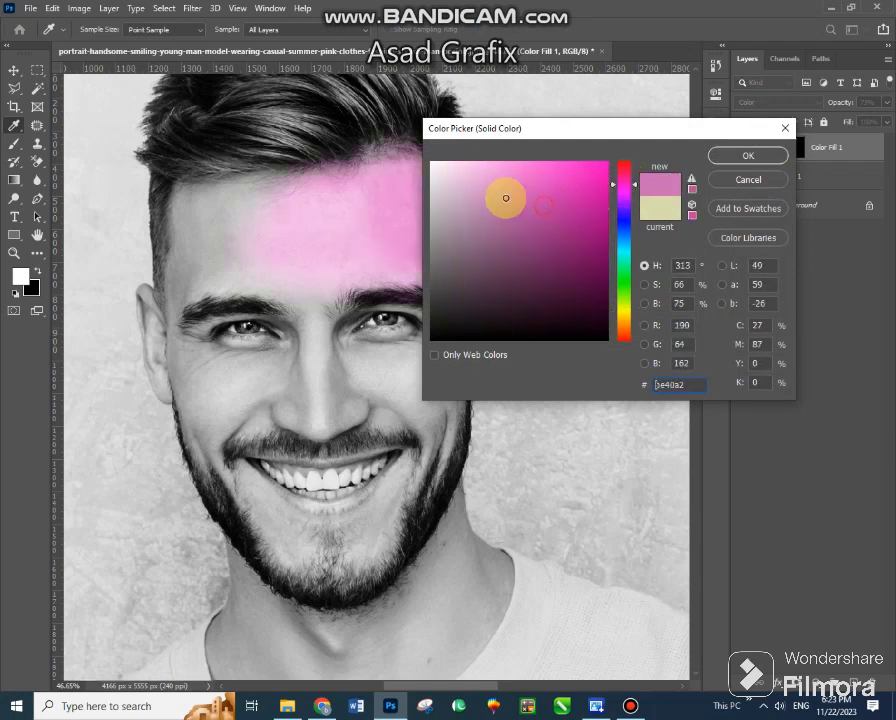
drag(504, 196, 520, 195)
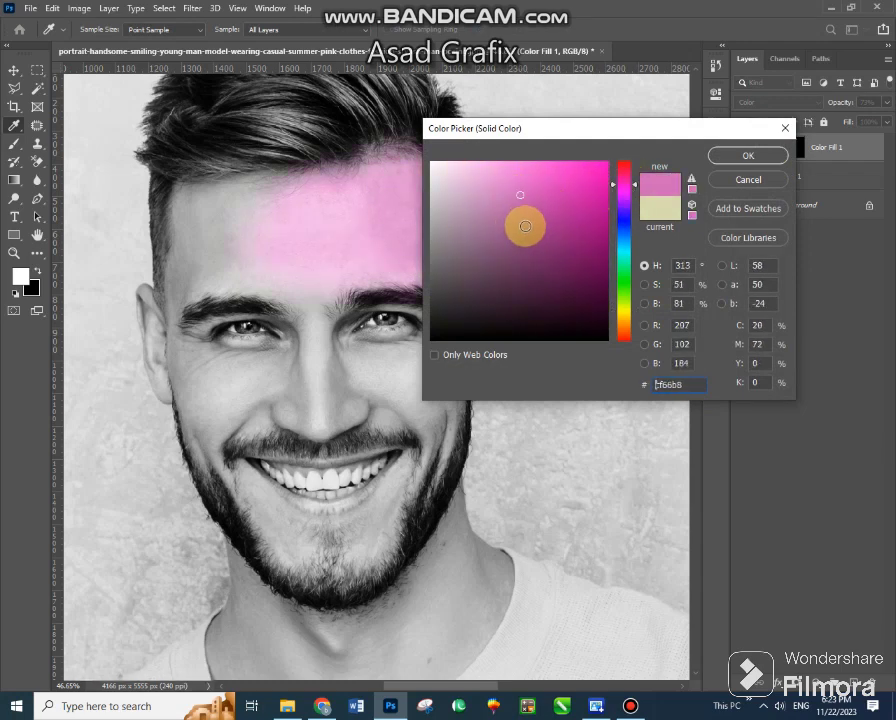
click(760, 157)
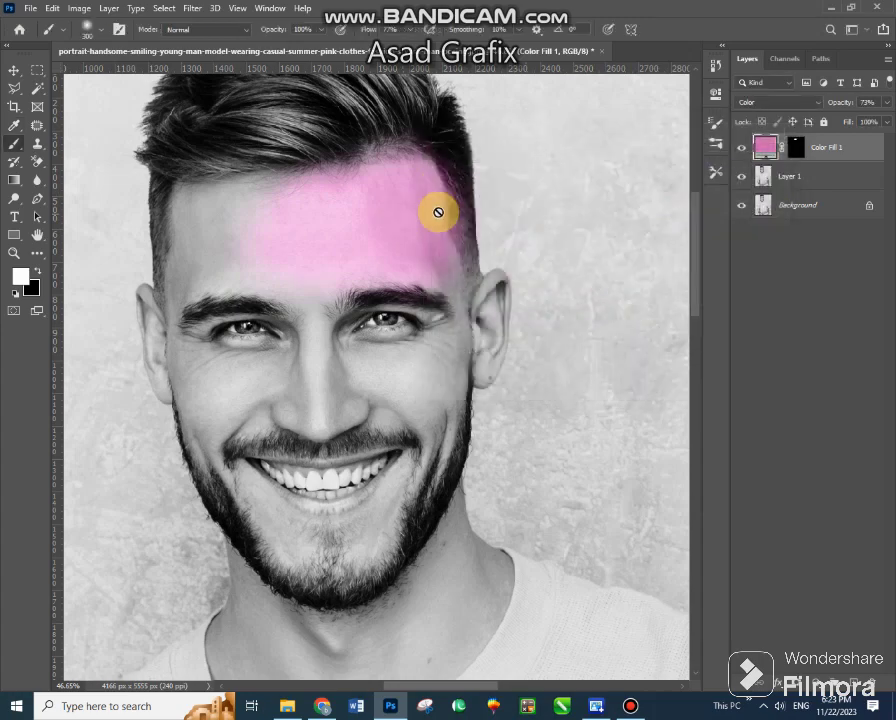
Paint the pink more solidly over the forehead and reduce the brush size to 200
click(796, 146)
mouse_move(390, 213)
mouse_down()
mouse_move(270, 202)
mouse_move(192, 224)
mouse_move(244, 250)
mouse_up()
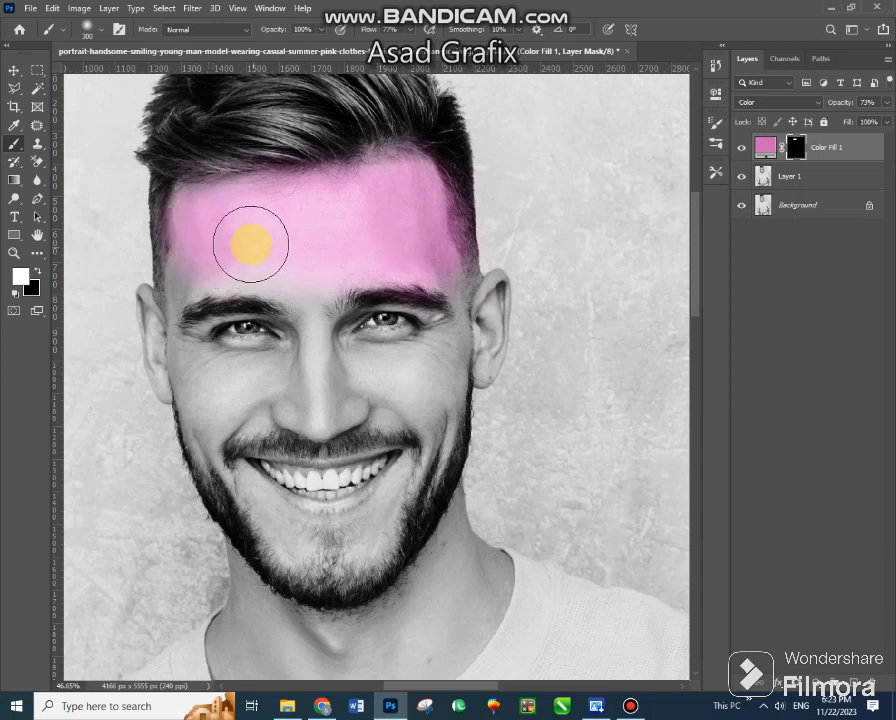
key(bracketleft)
key(bracketleft)
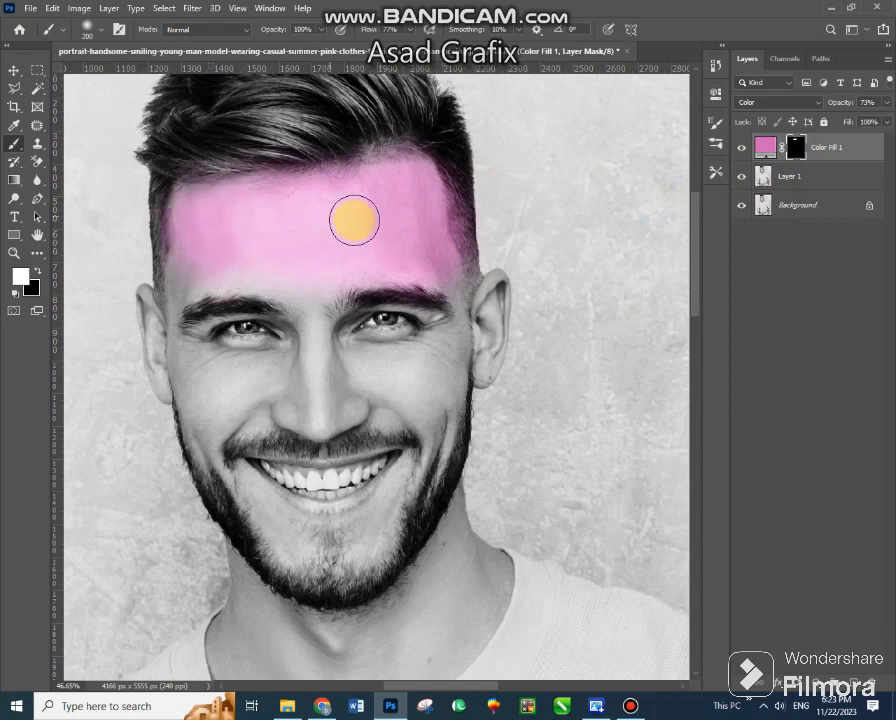
Paint the pink tint across the forehead and face skin, keeping it off the beard
mouse_move(313, 284)
mouse_down()
mouse_move(214, 274)
mouse_move(222, 256)
mouse_move(182, 268)
mouse_move(169, 292)
mouse_move(208, 194)
mouse_move(362, 174)
mouse_move(401, 180)
mouse_move(436, 252)
mouse_move(428, 256)
mouse_move(462, 290)
mouse_move(350, 266)
mouse_move(284, 297)
mouse_move(313, 319)
mouse_move(320, 392)
mouse_move(350, 380)
mouse_move(333, 352)
mouse_move(410, 362)
mouse_move(402, 352)
mouse_move(446, 324)
mouse_move(434, 394)
mouse_move(362, 364)
mouse_move(432, 410)
mouse_move(386, 412)
mouse_move(442, 400)
mouse_move(426, 394)
mouse_move(352, 412)
mouse_move(315, 435)
mouse_move(332, 400)
mouse_move(280, 404)
mouse_move(292, 354)
mouse_move(198, 356)
mouse_move(295, 375)
mouse_move(262, 394)
mouse_move(196, 378)
mouse_move(237, 421)
mouse_move(188, 402)
mouse_move(202, 462)
mouse_move(168, 306)
mouse_move(183, 335)
mouse_move(210, 314)
mouse_move(256, 314)
mouse_move(291, 327)
mouse_move(266, 340)
mouse_move(230, 340)
mouse_move(318, 346)
mouse_move(340, 324)
mouse_move(324, 320)
mouse_move(348, 304)
mouse_move(340, 341)
mouse_move(380, 340)
mouse_move(410, 326)
mouse_move(380, 330)
mouse_move(397, 338)
mouse_move(434, 316)
mouse_move(364, 306)
mouse_move(432, 306)
mouse_move(436, 326)
mouse_move(470, 360)
mouse_move(459, 291)
mouse_move(450, 300)
mouse_move(456, 286)
mouse_up()
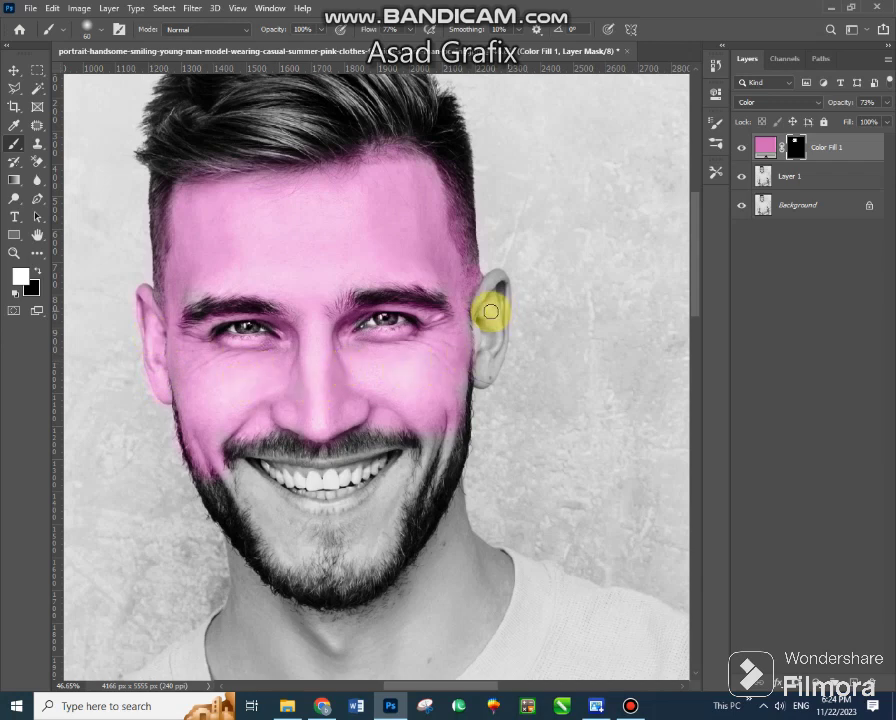
Paint the pink tint over the right ear, right cheek, mouth corner and upper lip
mouse_move(490, 310)
mouse_down()
mouse_move(469, 300)
mouse_move(473, 311)
mouse_up()
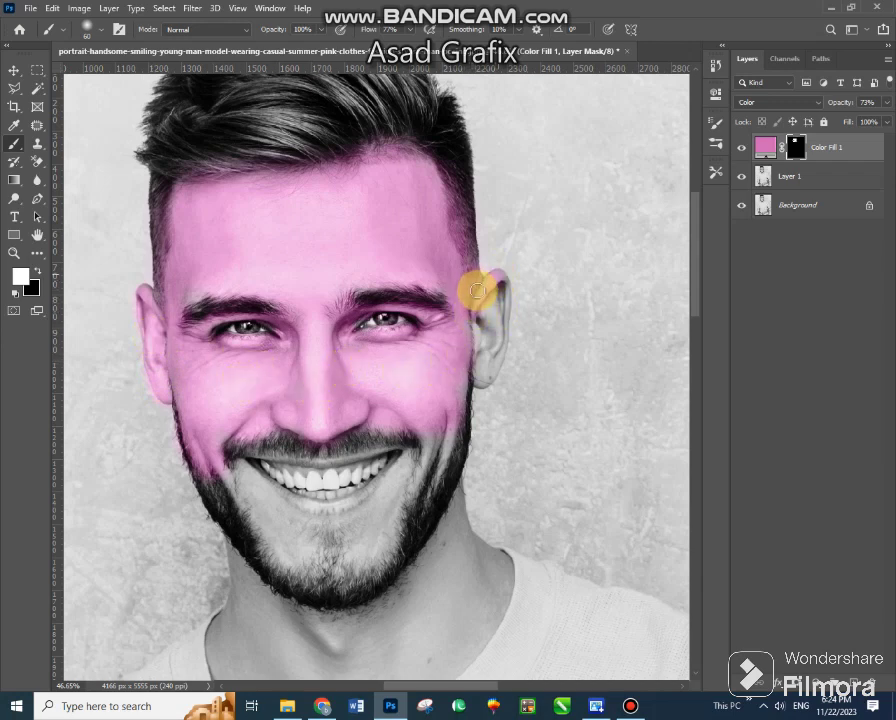
drag(502, 318, 477, 350)
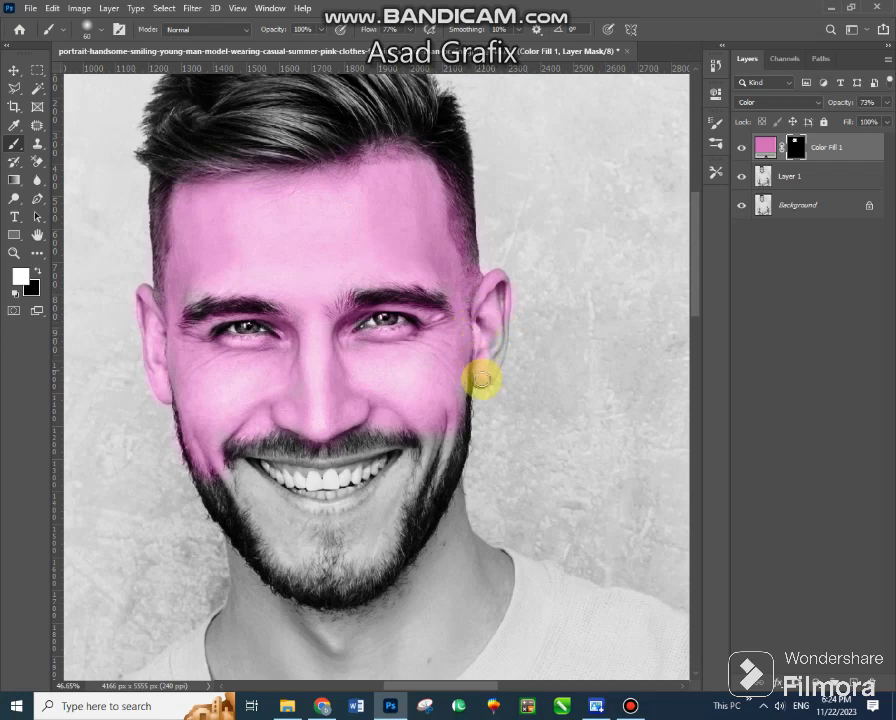
drag(482, 380, 488, 330)
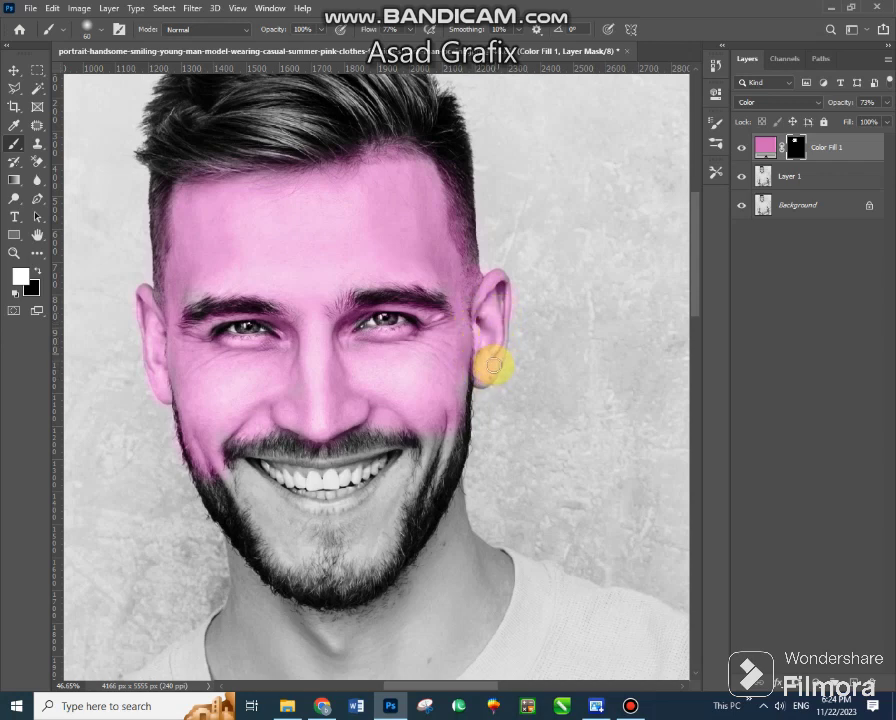
mouse_move(495, 365)
mouse_down()
mouse_move(500, 311)
mouse_move(456, 380)
mouse_up()
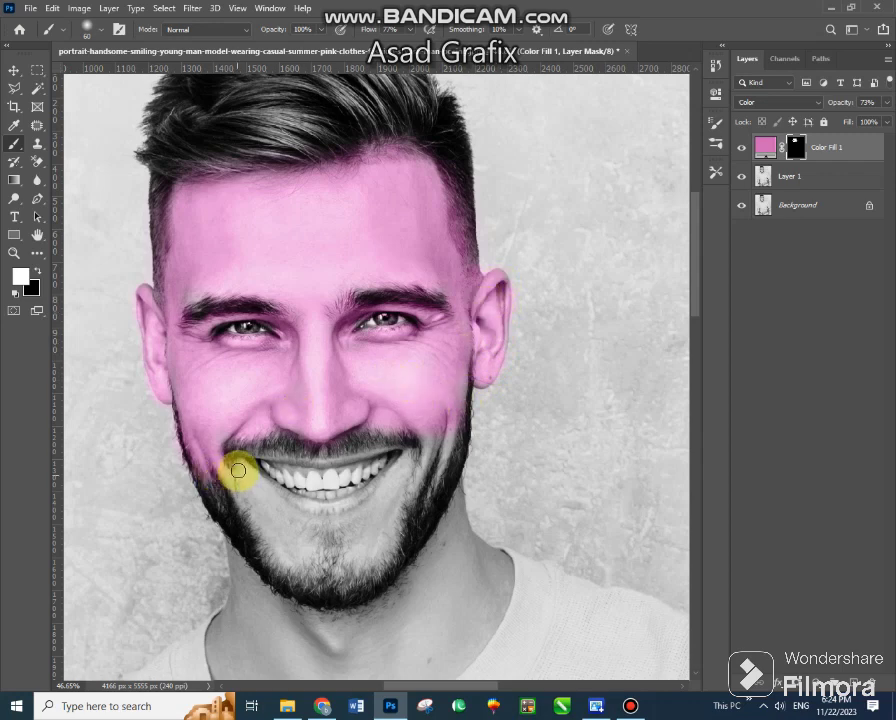
mouse_move(238, 470)
mouse_down()
mouse_move(236, 460)
mouse_move(284, 508)
mouse_move(346, 524)
mouse_move(336, 530)
mouse_move(396, 484)
mouse_move(410, 456)
mouse_move(358, 514)
mouse_move(254, 506)
mouse_move(208, 476)
mouse_move(258, 509)
mouse_move(234, 474)
mouse_move(286, 527)
mouse_move(286, 566)
mouse_move(260, 546)
mouse_move(326, 536)
mouse_move(329, 562)
mouse_move(310, 564)
mouse_move(352, 536)
mouse_move(310, 532)
mouse_move(350, 564)
mouse_move(396, 496)
mouse_move(381, 558)
mouse_move(304, 564)
mouse_move(388, 506)
mouse_move(376, 517)
mouse_move(292, 534)
mouse_move(208, 452)
mouse_move(218, 439)
mouse_up()
mouse_move(452, 460)
mouse_down()
mouse_move(428, 456)
mouse_move(421, 477)
mouse_move(440, 458)
mouse_move(424, 455)
mouse_up()
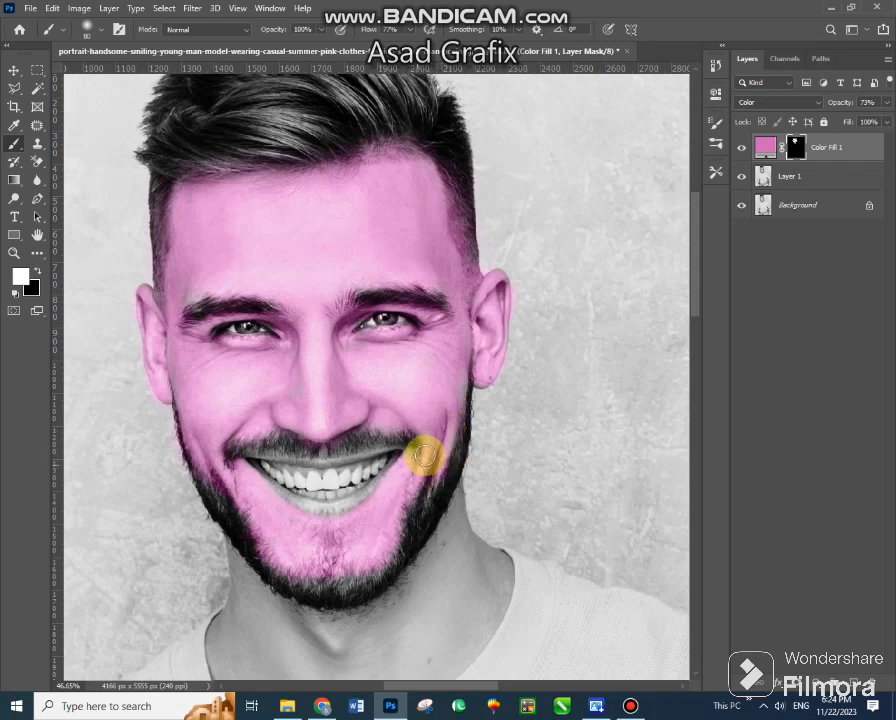
click(463, 345)
mouse_move(443, 402)
mouse_down()
mouse_move(244, 488)
mouse_move(294, 452)
mouse_move(398, 456)
mouse_up()
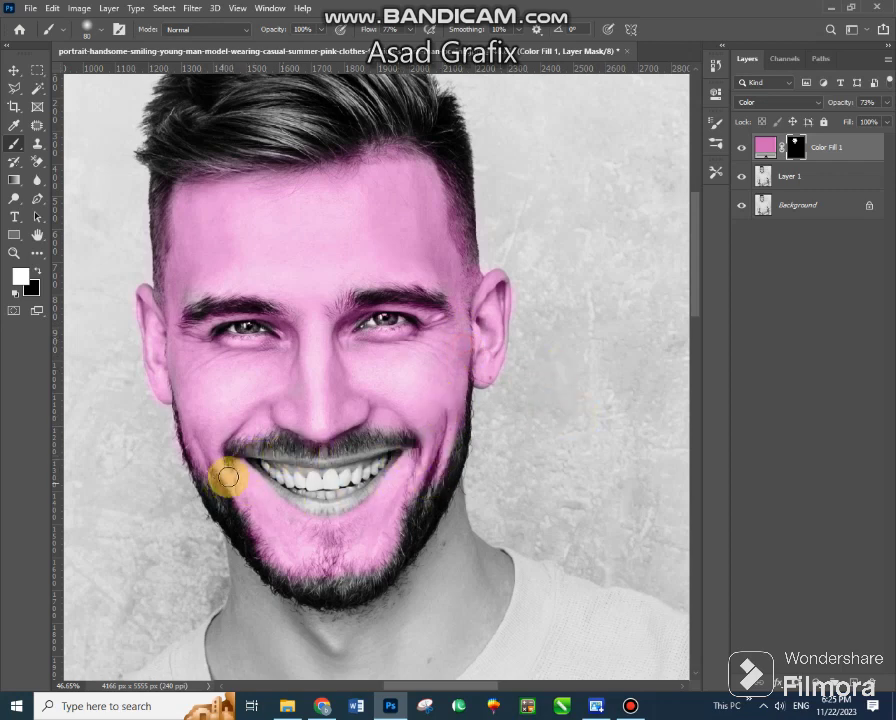
Change Color Fill 1 from pink to the peach skin tone #ce8f7c
double_click(767, 147)
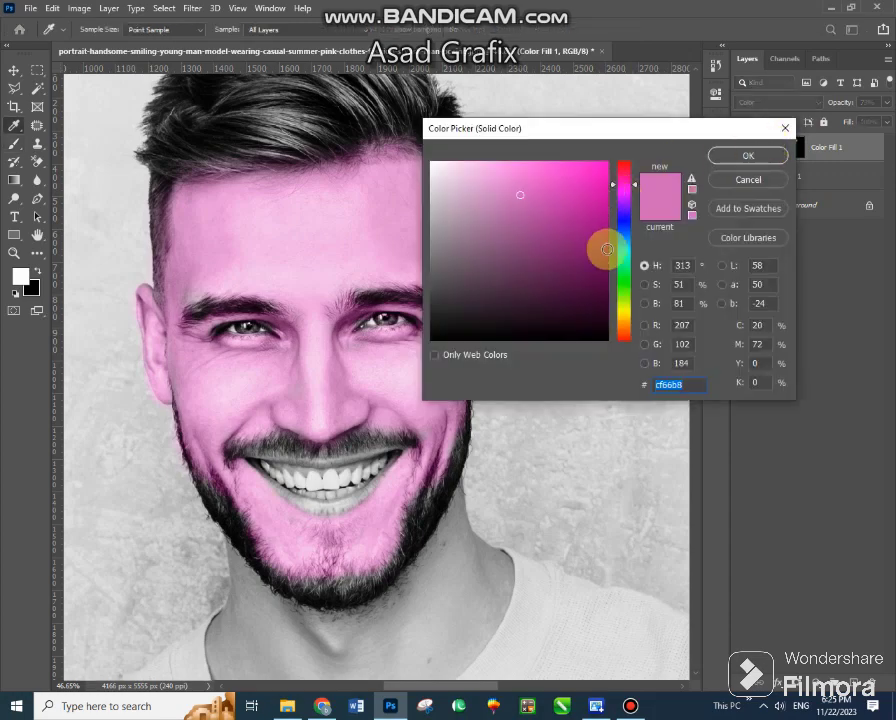
drag(628, 330, 628, 334)
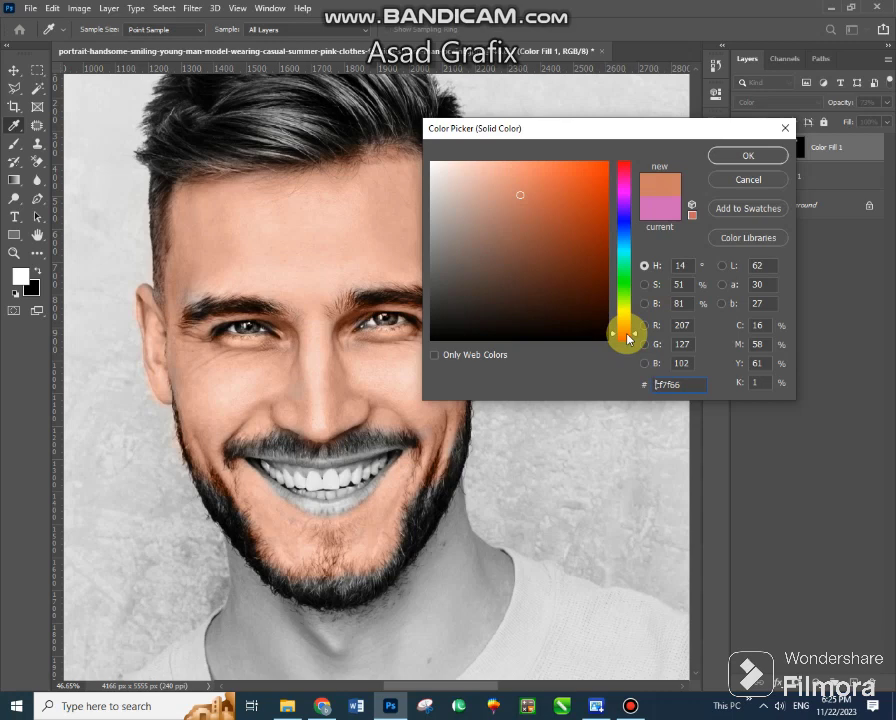
mouse_move(500, 200)
mouse_down()
mouse_move(490, 198)
mouse_move(516, 204)
mouse_move(526, 196)
mouse_move(511, 196)
mouse_up()
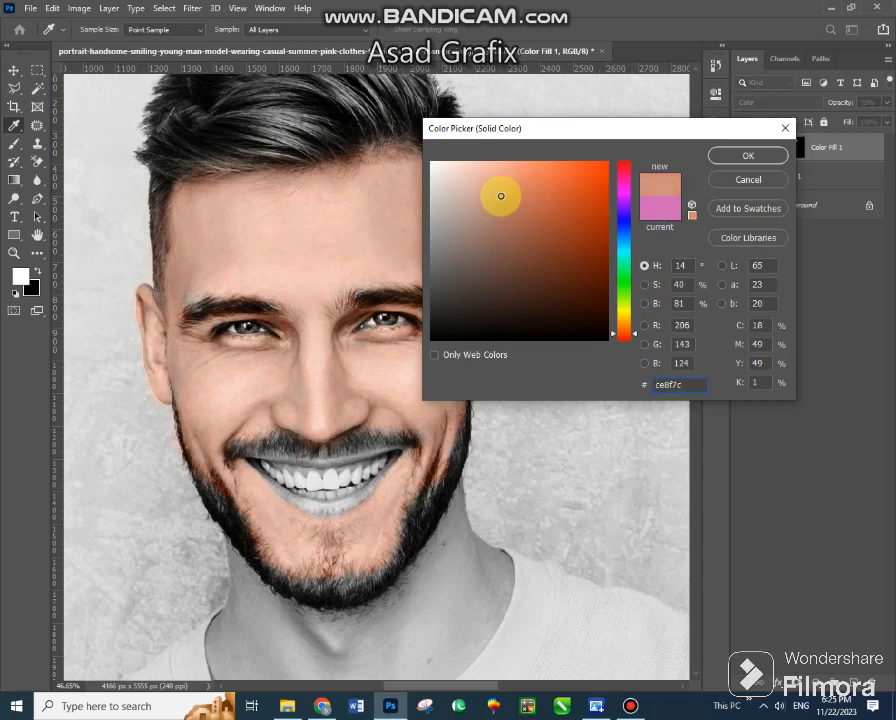
click(746, 157)
Paint the peach tint over the temple and eyebrow, then along the left jaw and neck edge
key(b)
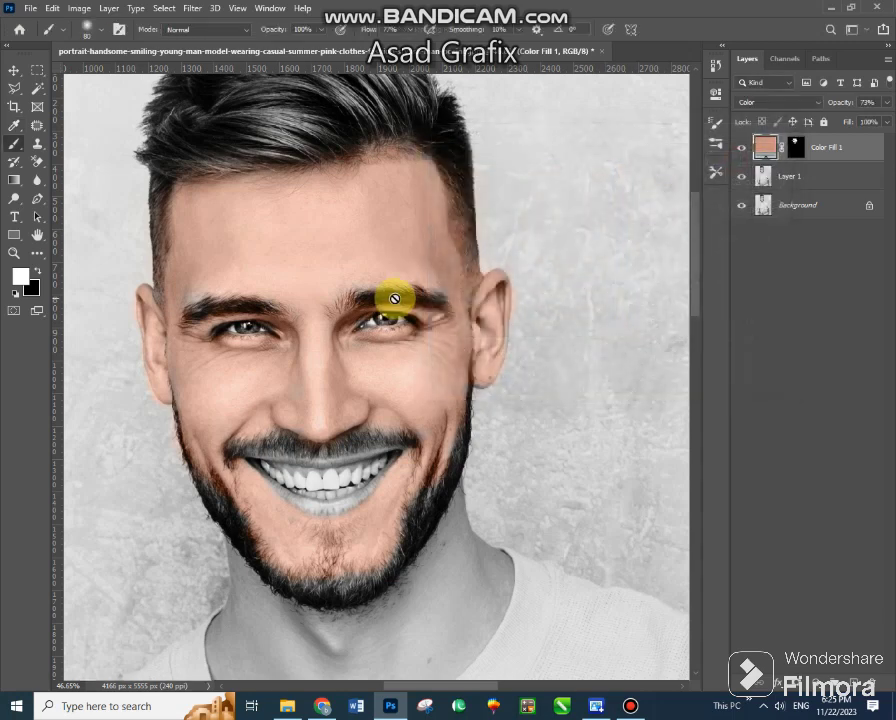
click(796, 147)
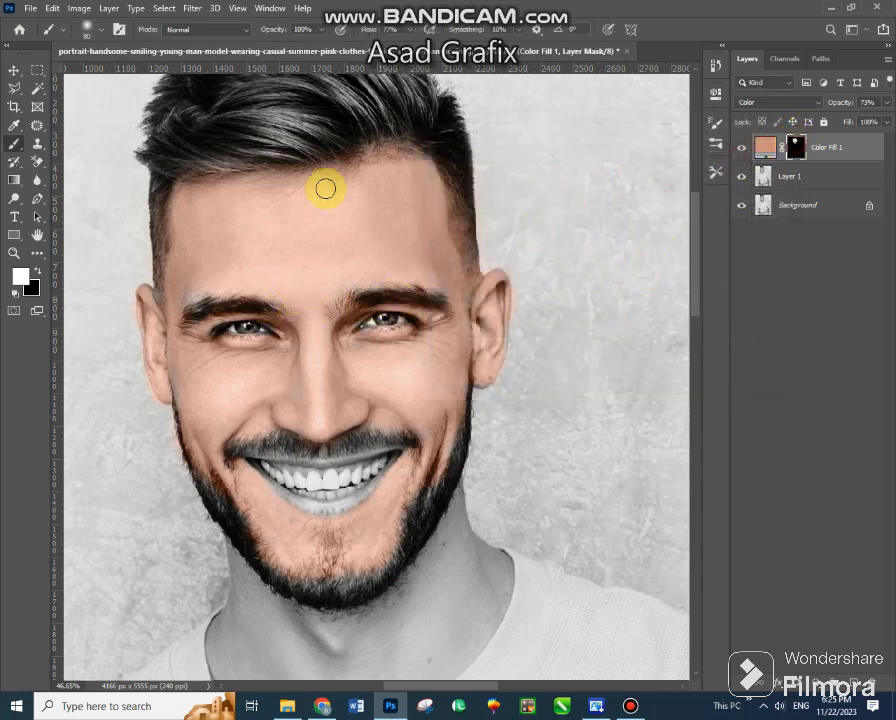
mouse_move(201, 275)
mouse_down()
mouse_move(301, 283)
mouse_move(378, 270)
mouse_move(332, 294)
mouse_move(390, 276)
mouse_move(242, 292)
mouse_move(198, 286)
mouse_move(384, 360)
mouse_move(342, 330)
mouse_move(422, 334)
mouse_move(394, 350)
mouse_move(238, 347)
mouse_move(416, 500)
mouse_move(295, 520)
mouse_move(342, 524)
mouse_move(286, 508)
mouse_move(248, 474)
mouse_move(408, 539)
mouse_move(408, 514)
mouse_move(450, 438)
mouse_move(339, 594)
mouse_move(298, 612)
mouse_move(234, 574)
mouse_move(278, 622)
mouse_move(335, 625)
mouse_up()
scroll(328, 600, down, 3)
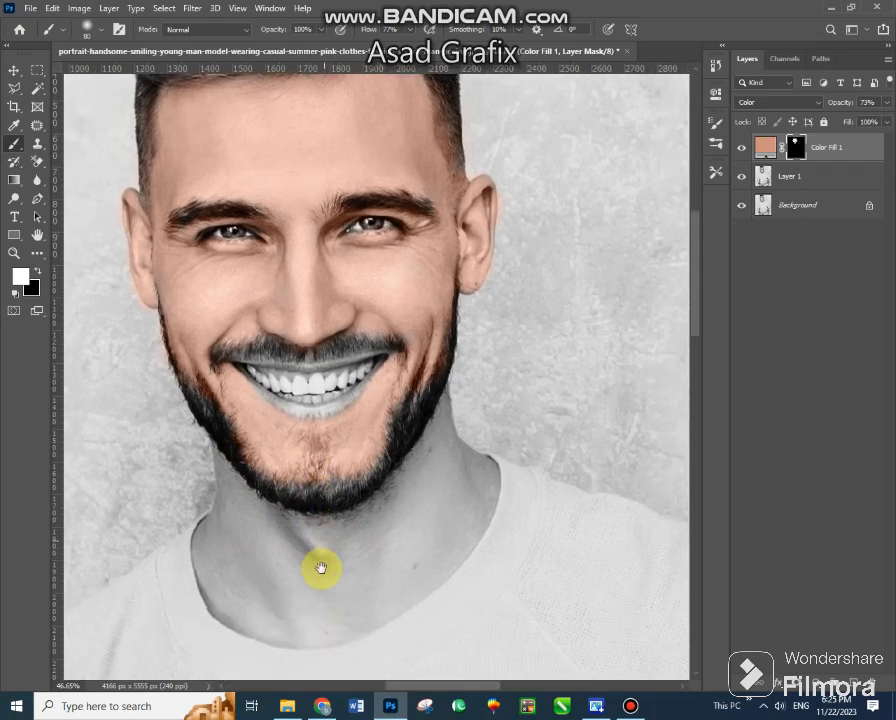
scroll(270, 525, down, 1)
mouse_move(222, 465)
mouse_down()
mouse_move(212, 428)
mouse_move(213, 482)
mouse_move(193, 543)
mouse_up()
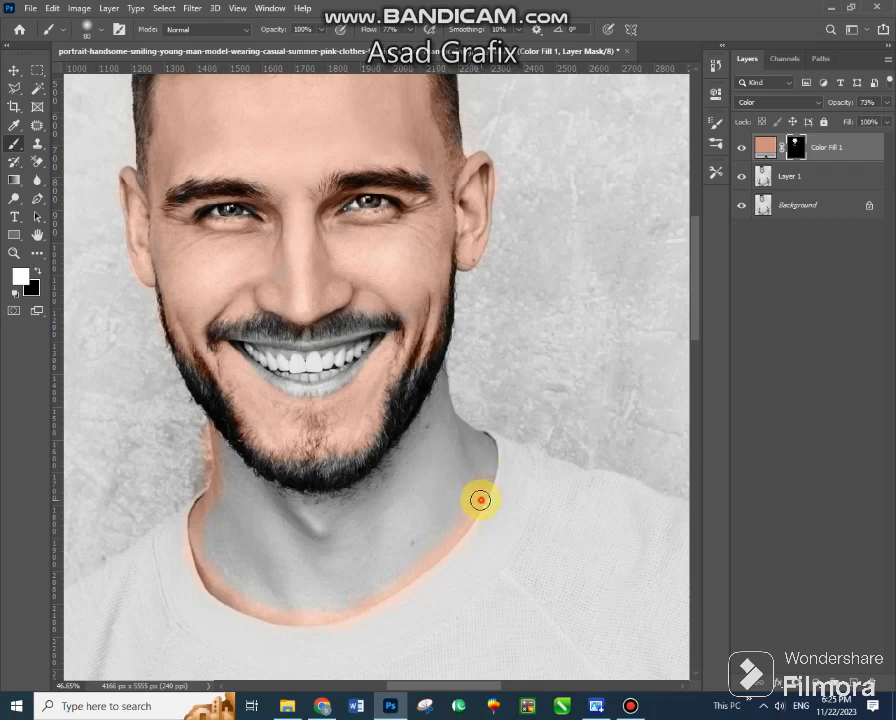
Extend the skin tint up the right neck edge with a 150 brush, then clean spill off the jawline
drag(480, 500, 491, 469)
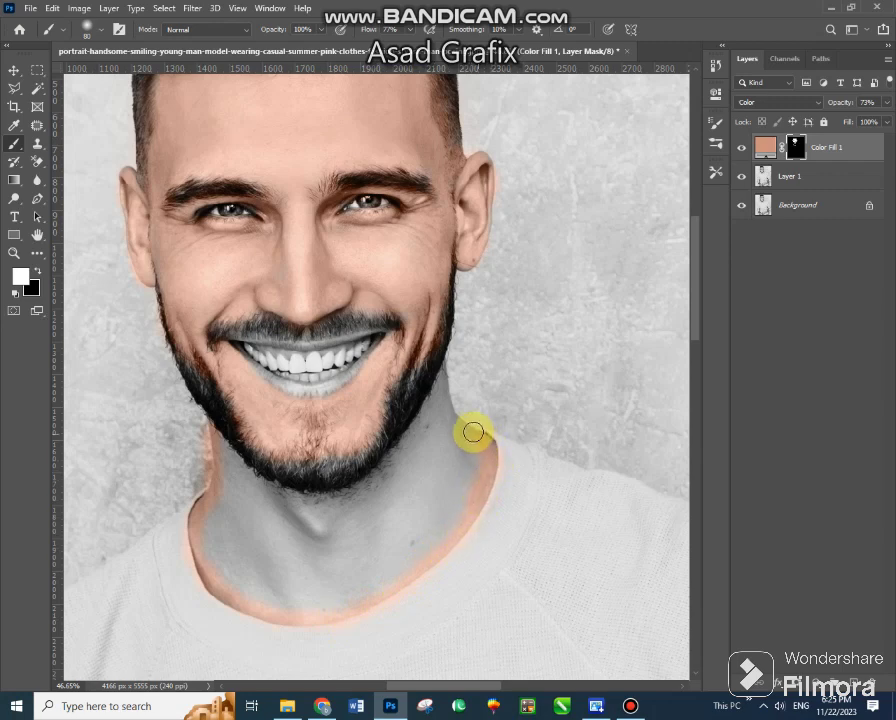
mouse_move(446, 400)
mouse_down()
mouse_move(442, 375)
mouse_move(416, 428)
mouse_move(366, 484)
mouse_move(336, 500)
mouse_move(286, 498)
mouse_move(300, 499)
mouse_move(229, 459)
mouse_move(220, 434)
mouse_move(220, 476)
mouse_move(236, 492)
mouse_move(229, 464)
mouse_move(266, 484)
mouse_move(272, 504)
mouse_move(256, 514)
mouse_move(232, 480)
mouse_move(244, 522)
mouse_move(264, 534)
mouse_move(242, 559)
mouse_move(214, 540)
mouse_move(264, 576)
mouse_move(238, 570)
mouse_move(286, 593)
mouse_move(336, 560)
mouse_move(264, 516)
mouse_move(272, 542)
mouse_move(346, 541)
mouse_move(320, 594)
mouse_move(412, 486)
mouse_move(408, 474)
mouse_move(437, 441)
mouse_move(454, 470)
mouse_move(460, 456)
mouse_move(398, 546)
mouse_move(461, 474)
mouse_move(354, 578)
mouse_move(302, 584)
mouse_move(232, 570)
mouse_move(248, 562)
mouse_move(314, 591)
mouse_up()
key(bracketright)
key(bracketright)
key(bracketright)
key(bracketright)
key(bracketright)
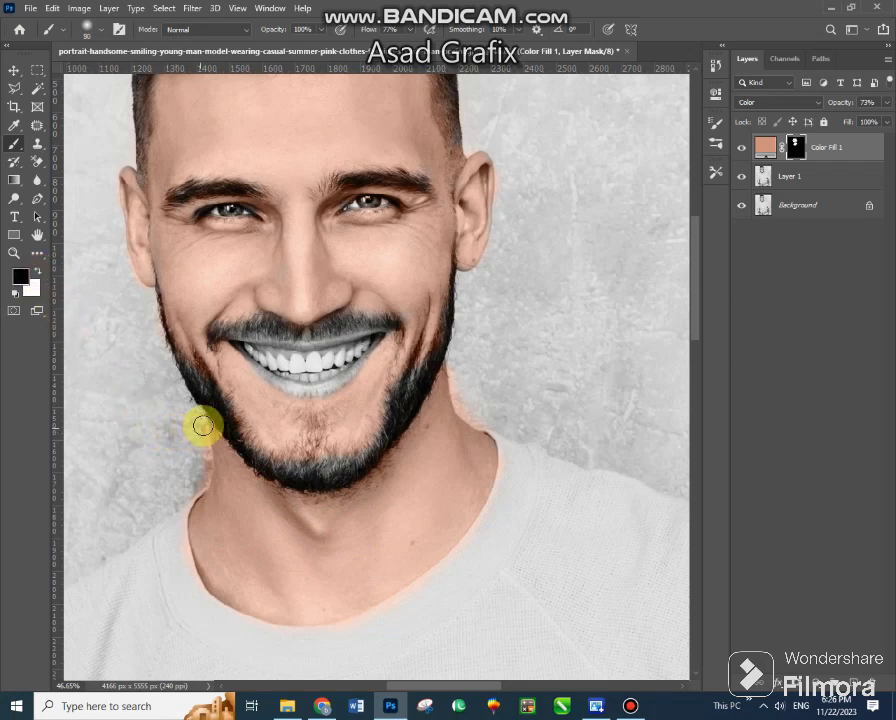
mouse_move(197, 433)
mouse_down()
mouse_move(205, 469)
mouse_move(198, 454)
mouse_up()
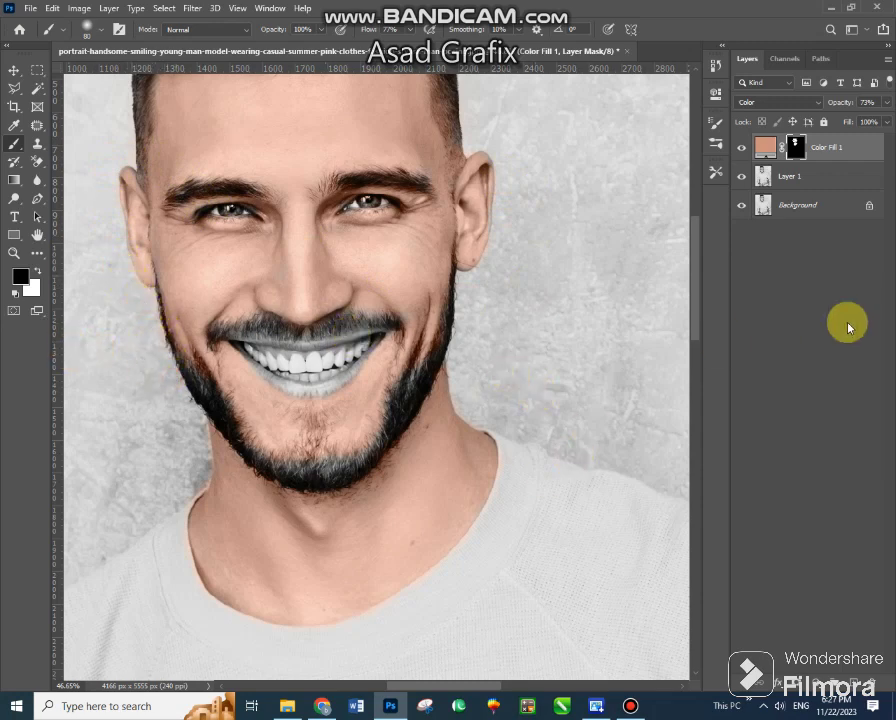
Add a red Solid Color fill layer blended as Color
click(767, 150)
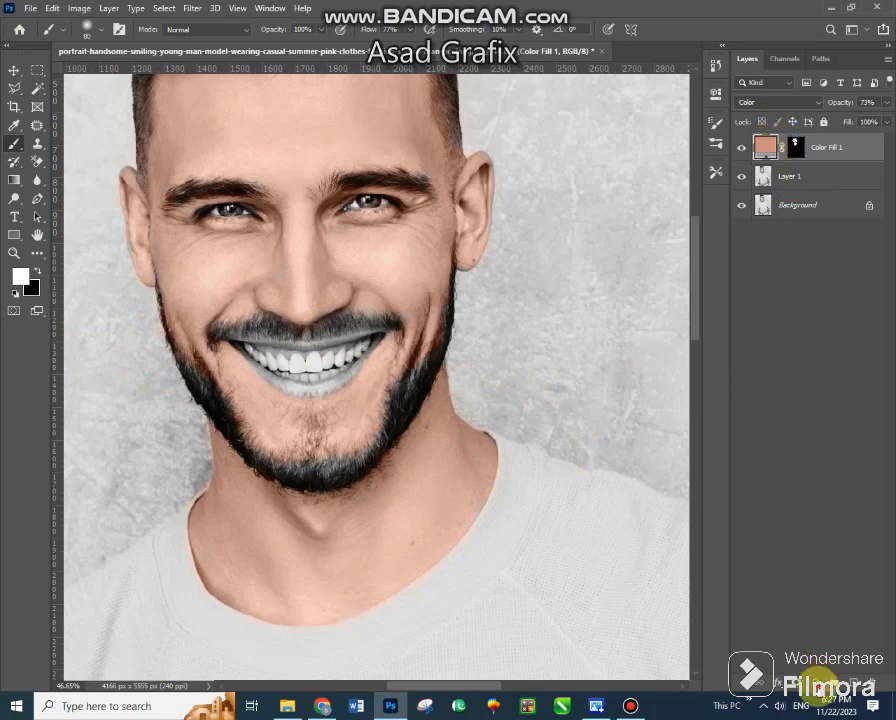
click(818, 683)
click(808, 438)
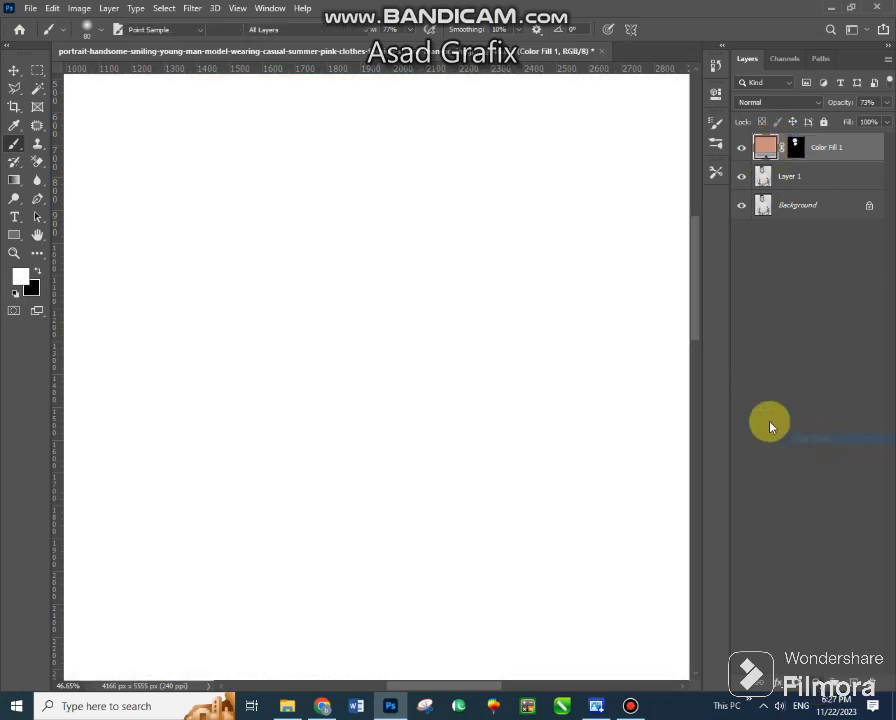
drag(578, 276, 563, 208)
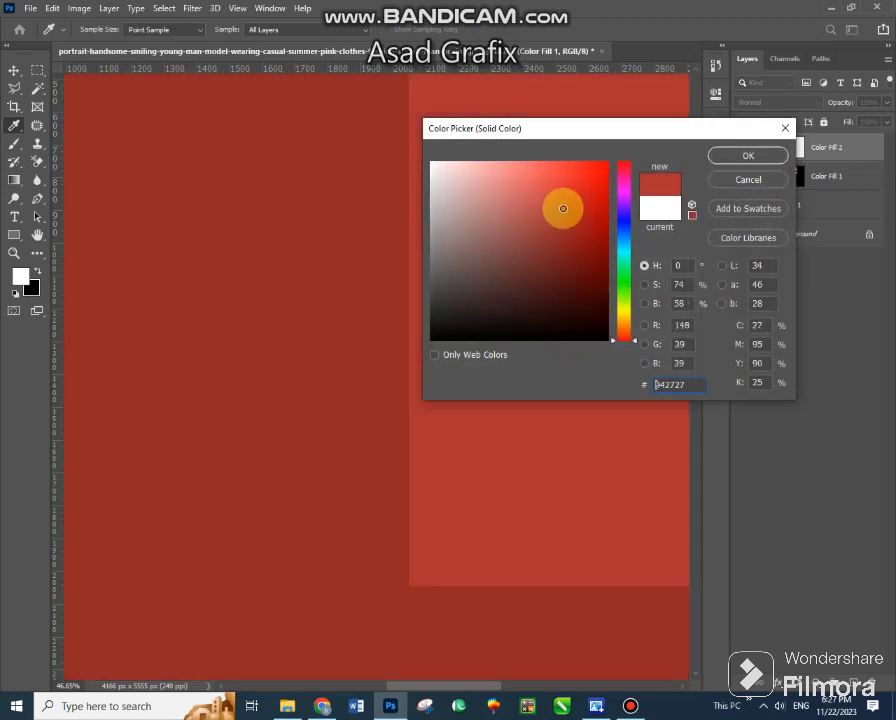
click(562, 205)
click(774, 155)
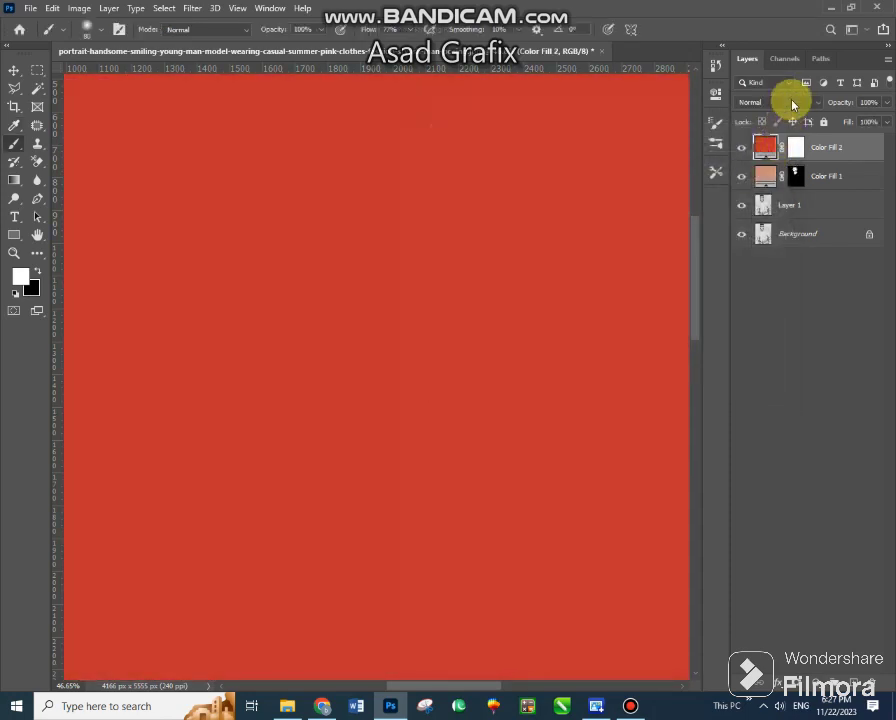
click(793, 104)
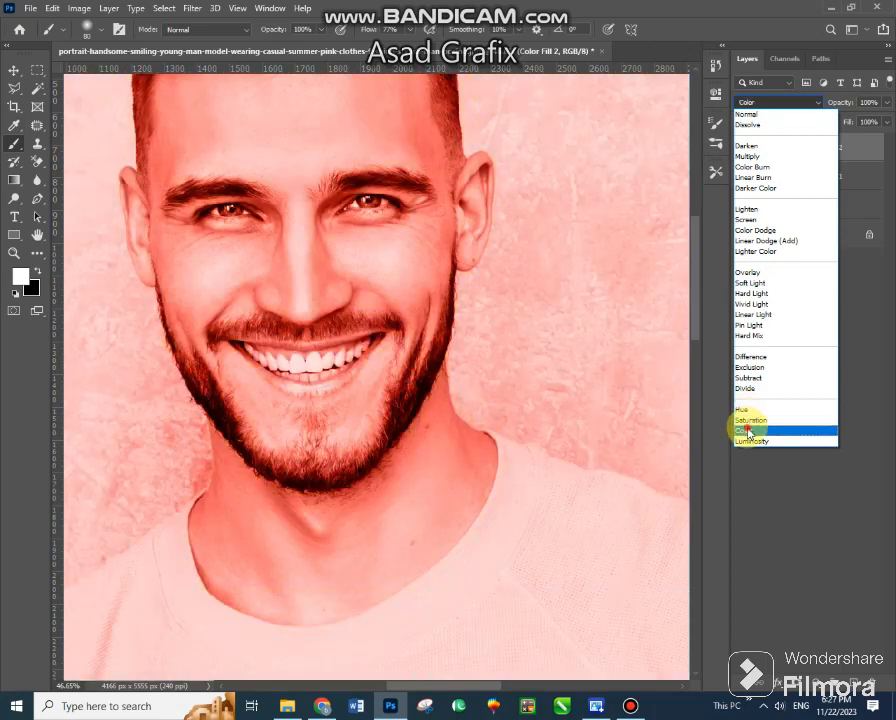
click(748, 431)
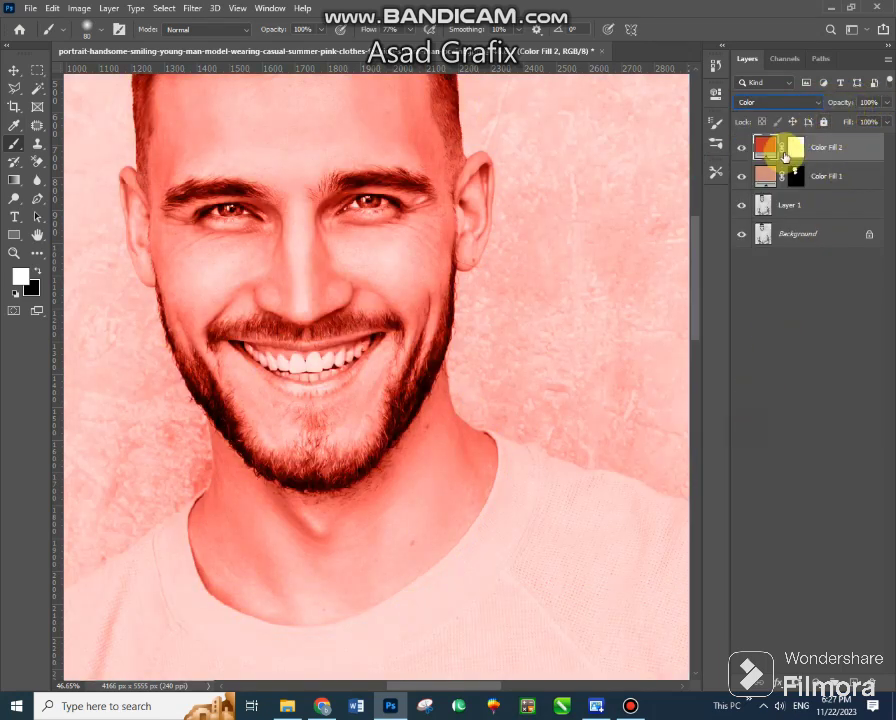
Invert the red fill's mask to hide it, set opacity to 71%, and zoom to the mouth
click(797, 150)
key(ctrl+i)
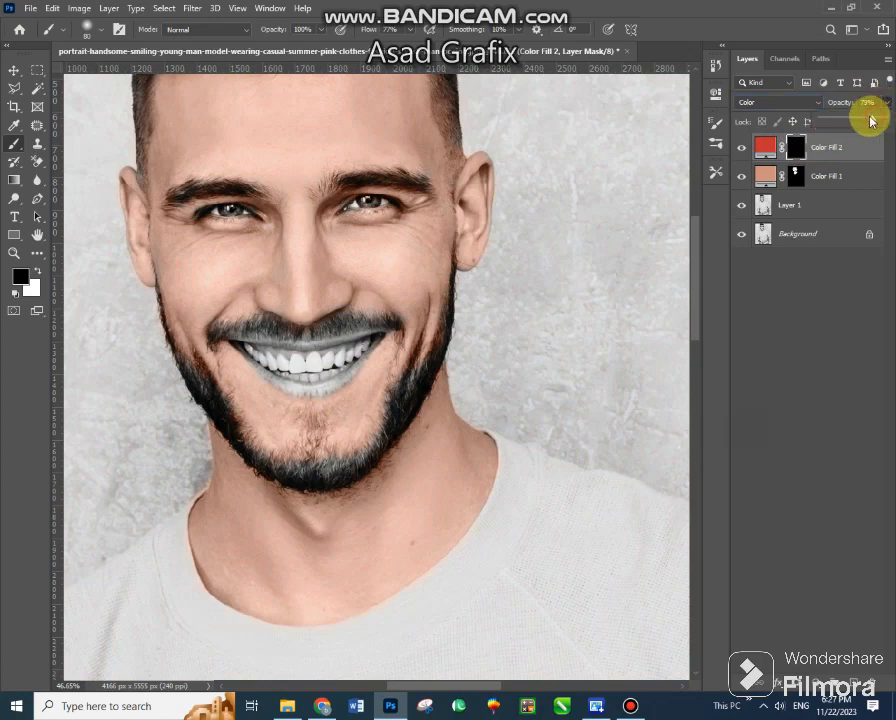
click(866, 121)
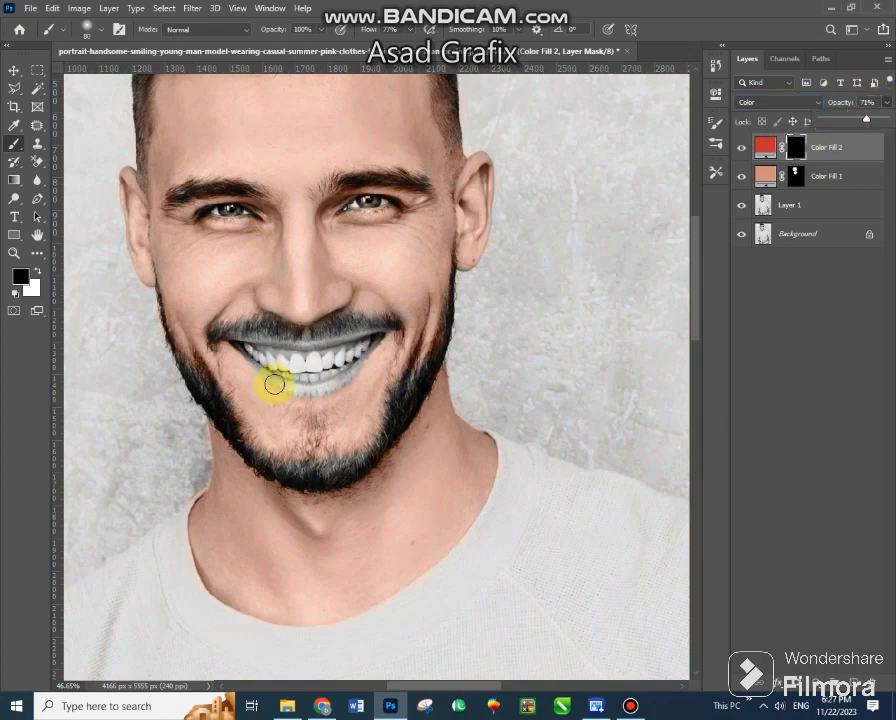
key(z)
mouse_move(214, 370)
mouse_down()
mouse_move(436, 376)
mouse_move(406, 410)
mouse_up()
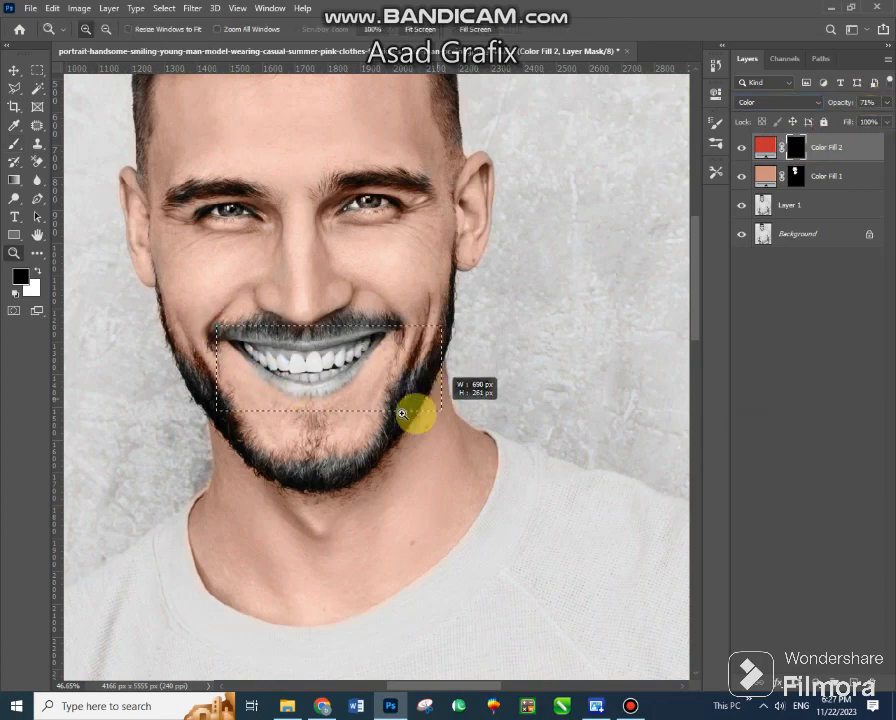
Paint the red tint onto the upper and lower lips and mouth corner on Color Fill 2's mask
click(12, 146)
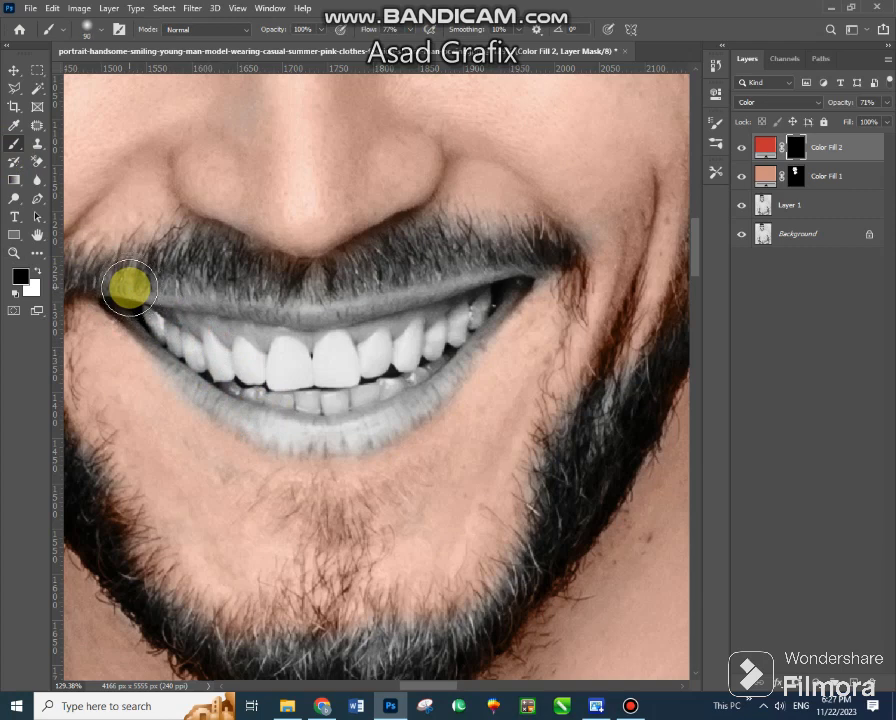
drag(119, 285, 148, 289)
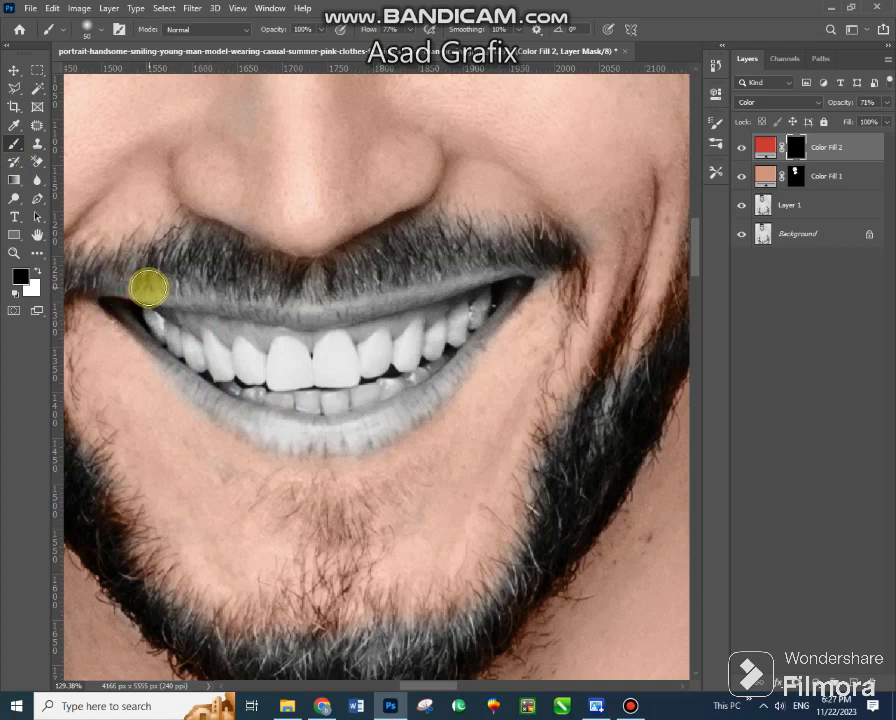
click(38, 269)
mouse_move(108, 280)
mouse_down()
mouse_move(281, 302)
mouse_move(414, 294)
mouse_move(514, 275)
mouse_move(280, 300)
mouse_move(128, 300)
mouse_move(250, 332)
mouse_move(200, 326)
mouse_move(354, 346)
mouse_move(372, 328)
mouse_move(530, 284)
mouse_move(468, 334)
mouse_move(396, 415)
mouse_move(468, 356)
mouse_move(394, 420)
mouse_up()
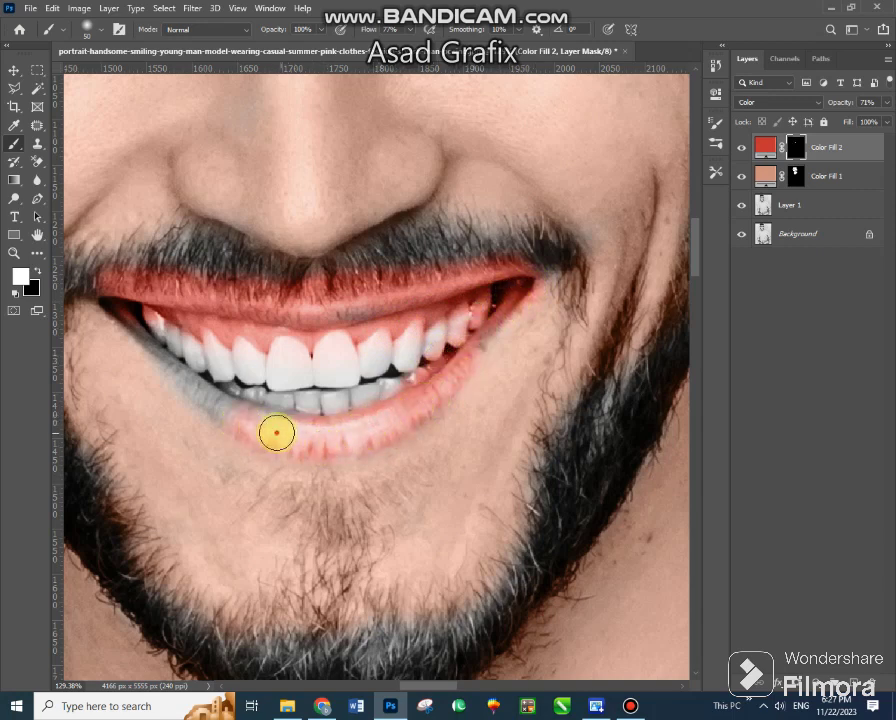
mouse_move(276, 432)
mouse_down()
mouse_move(174, 374)
mouse_move(131, 330)
mouse_move(223, 405)
mouse_up()
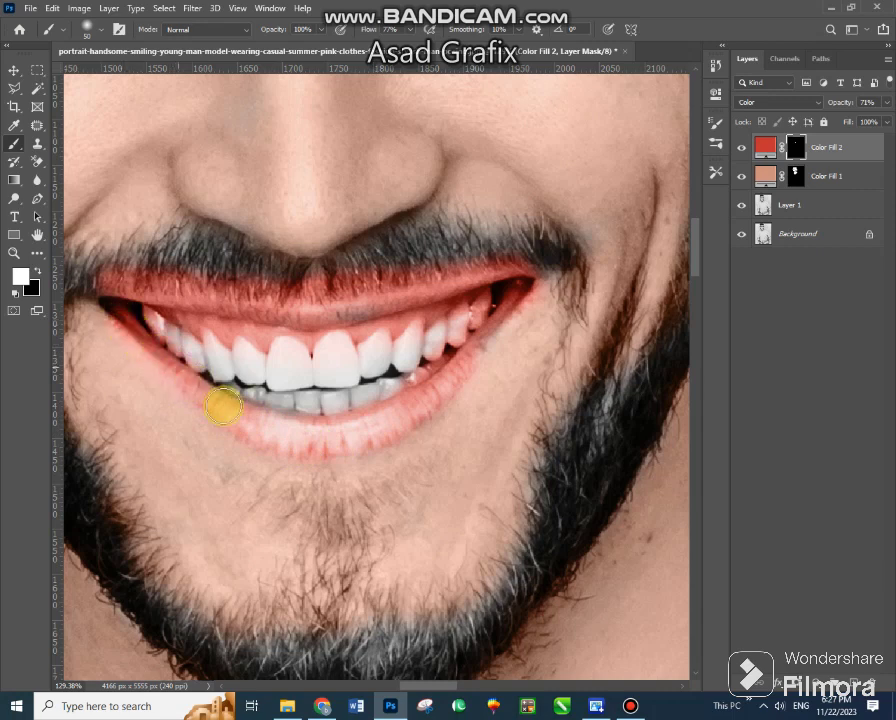
mouse_move(381, 431)
mouse_down()
mouse_move(424, 396)
mouse_move(516, 284)
mouse_up()
mouse_move(150, 317)
mouse_down()
mouse_move(108, 302)
mouse_move(190, 280)
mouse_up()
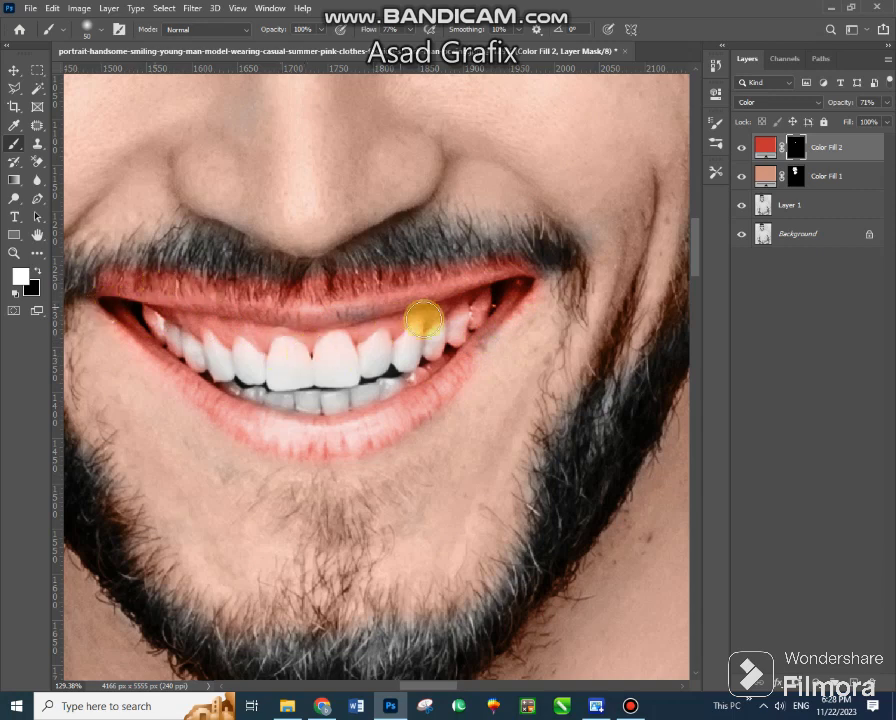
Erase red spill from the upper lip edge and left mouth corner, then repaint the upper lip
click(36, 271)
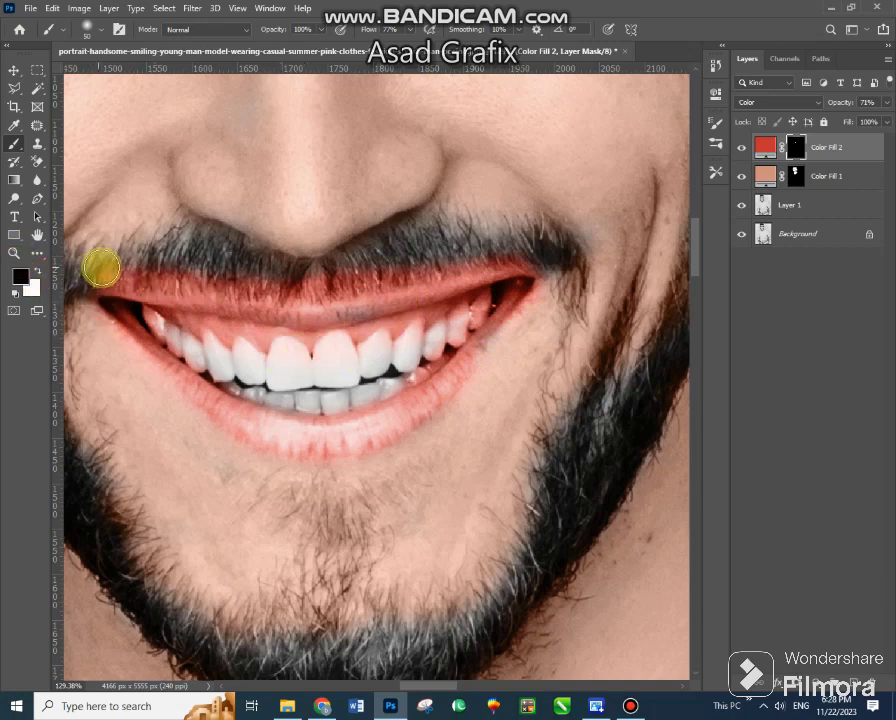
mouse_move(123, 271)
mouse_down()
mouse_move(303, 290)
mouse_move(526, 256)
mouse_up()
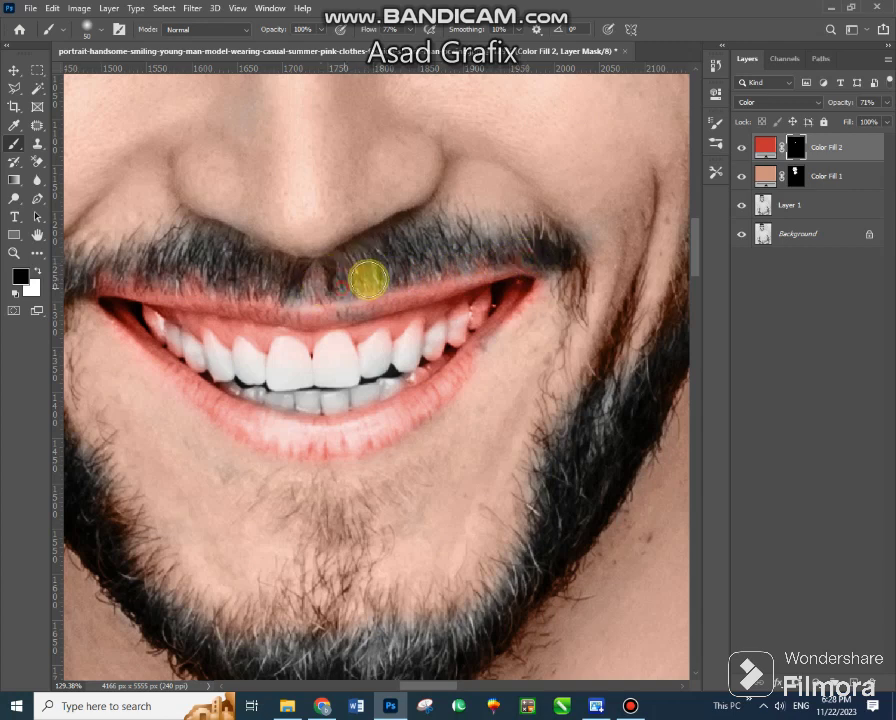
click(103, 279)
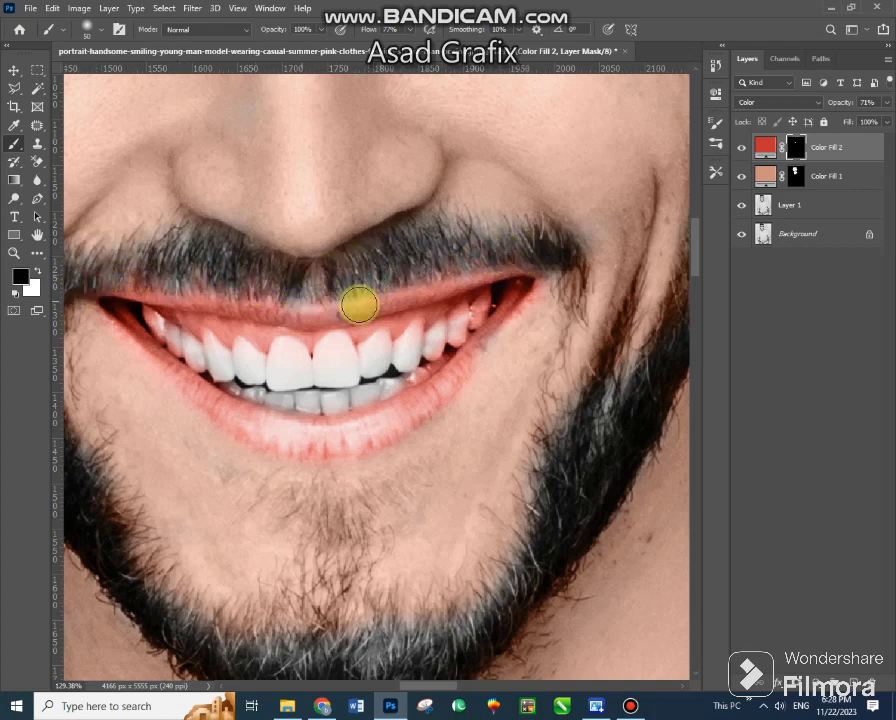
click(36, 272)
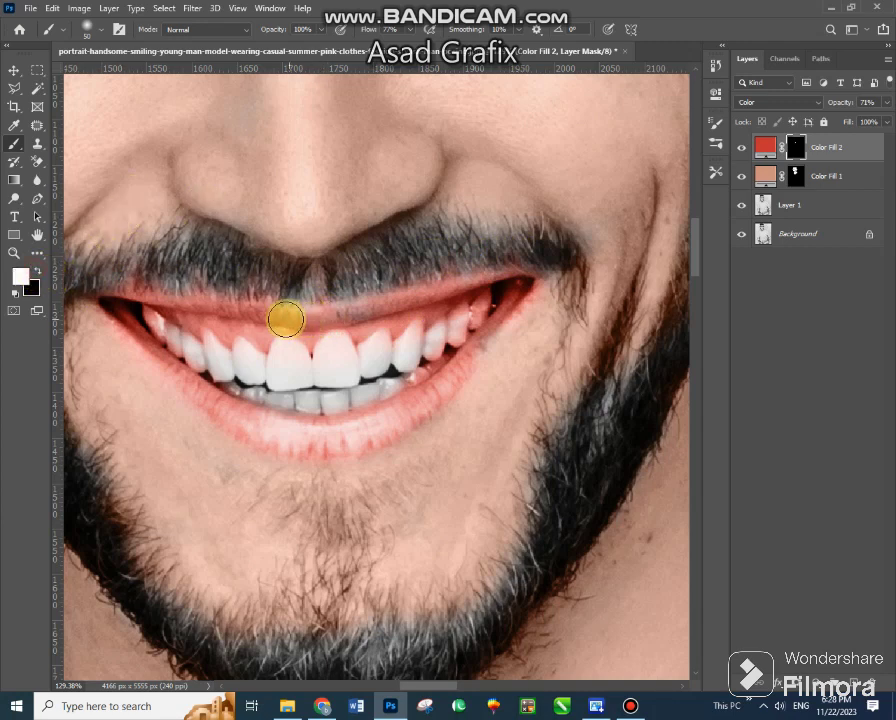
drag(285, 318, 472, 336)
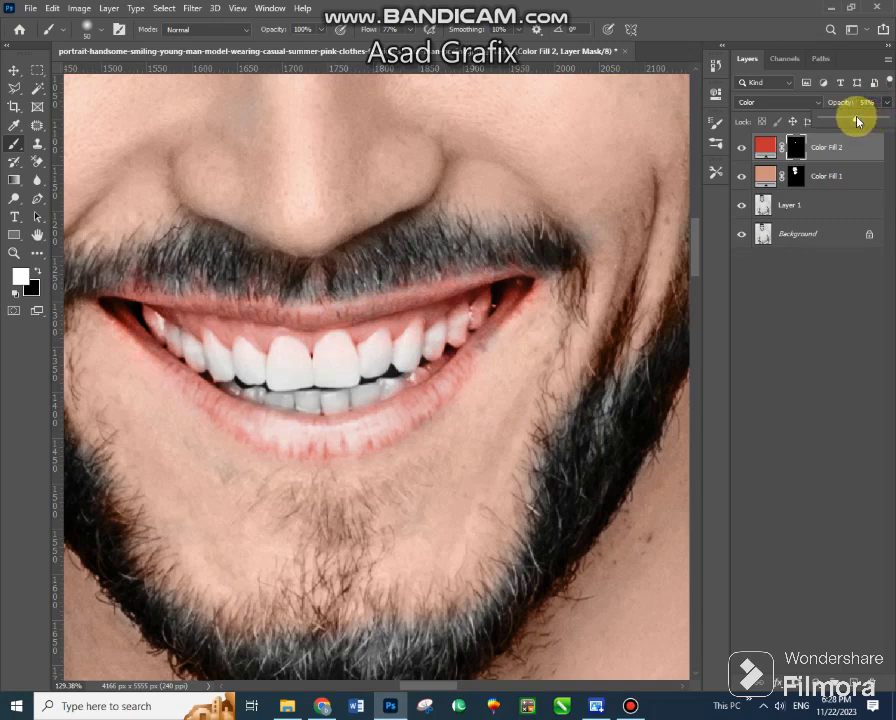
key(z)
alt+click(344, 420)
alt+click(350, 470)
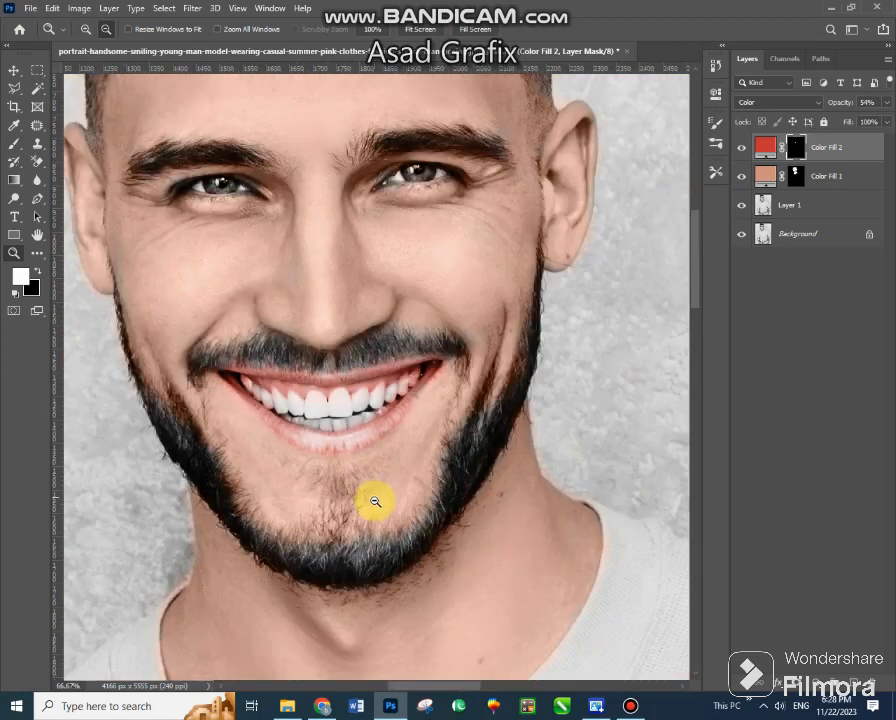
alt+click(375, 501)
alt+click(385, 530)
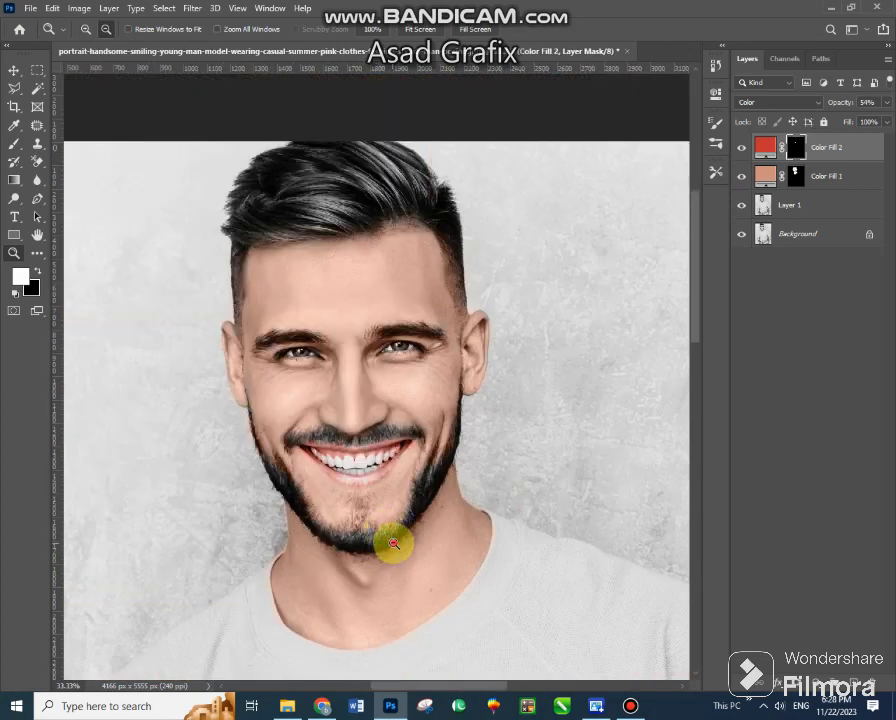
alt+click(393, 543)
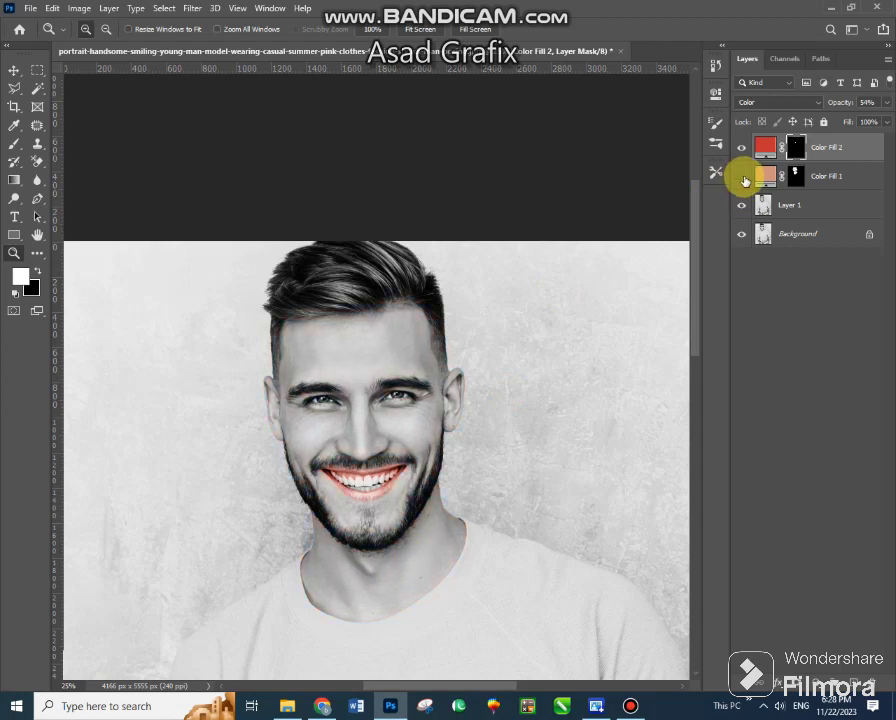
click(745, 181)
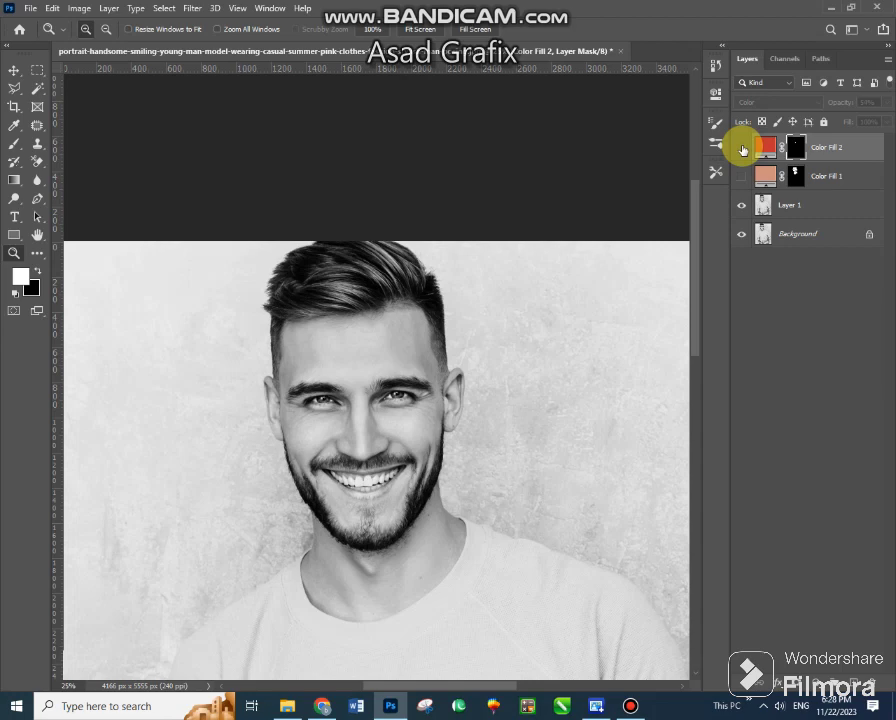
click(742, 149)
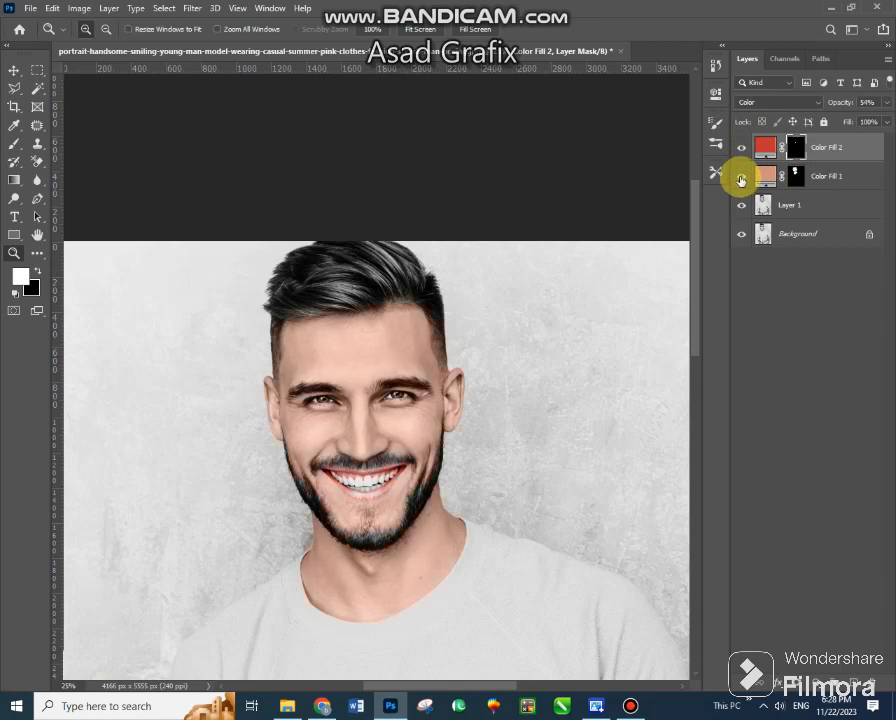
click(741, 177)
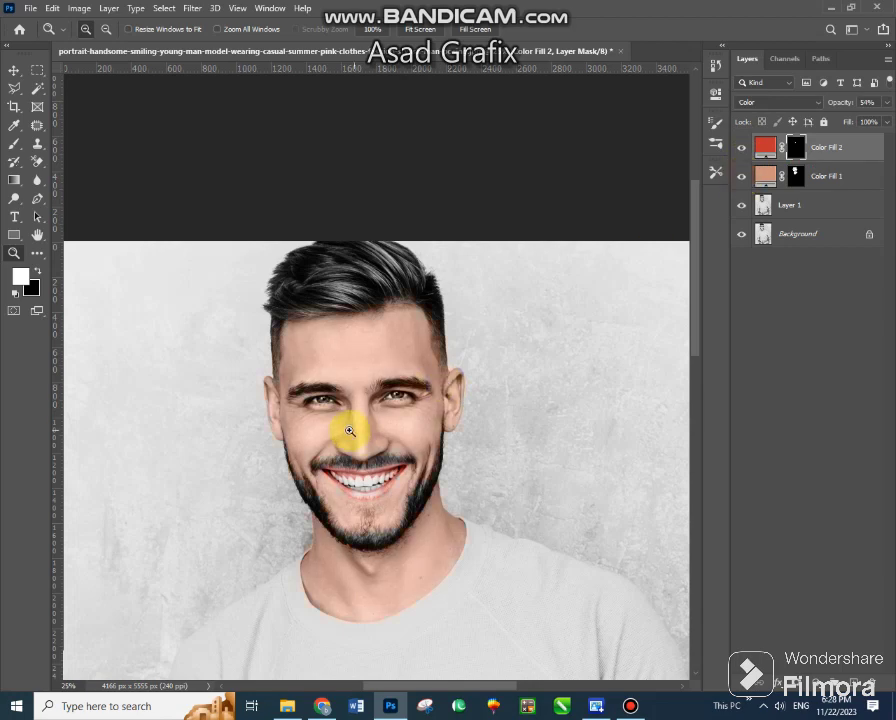
Zoom in to inspect the skin tone on the forehead, nose and right cheek
drag(286, 321, 446, 386)
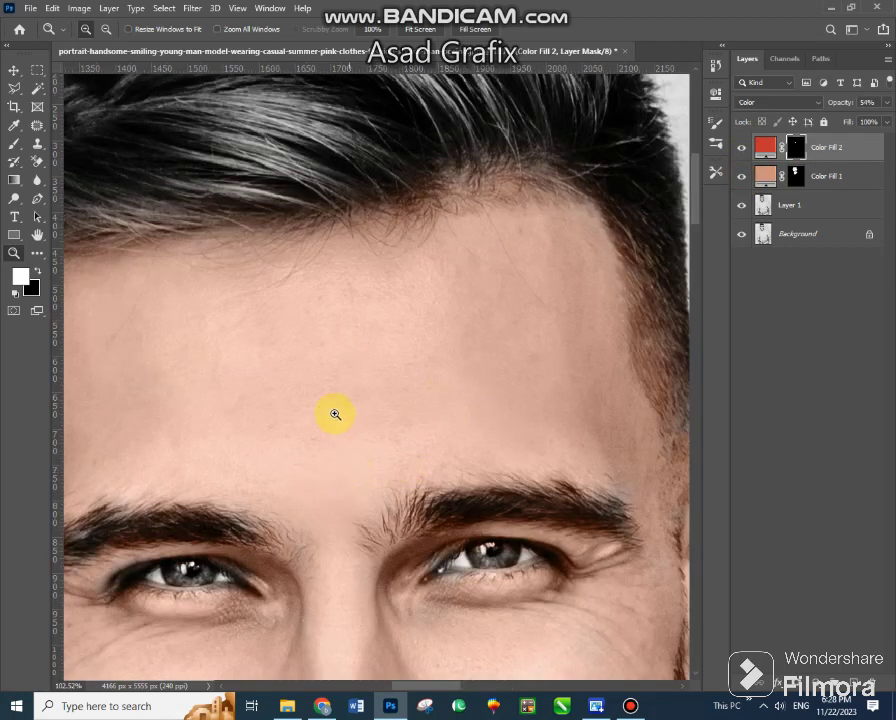
drag(228, 302, 458, 488)
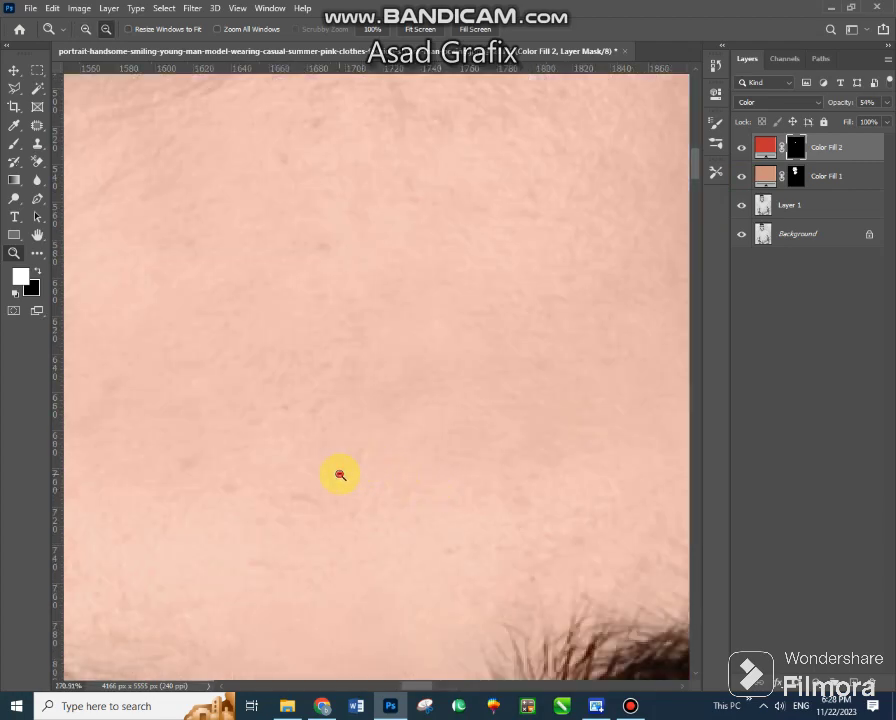
alt+click(340, 475)
alt+click(340, 475)
scroll(342, 332, down, 2)
scroll(316, 436, down, 3)
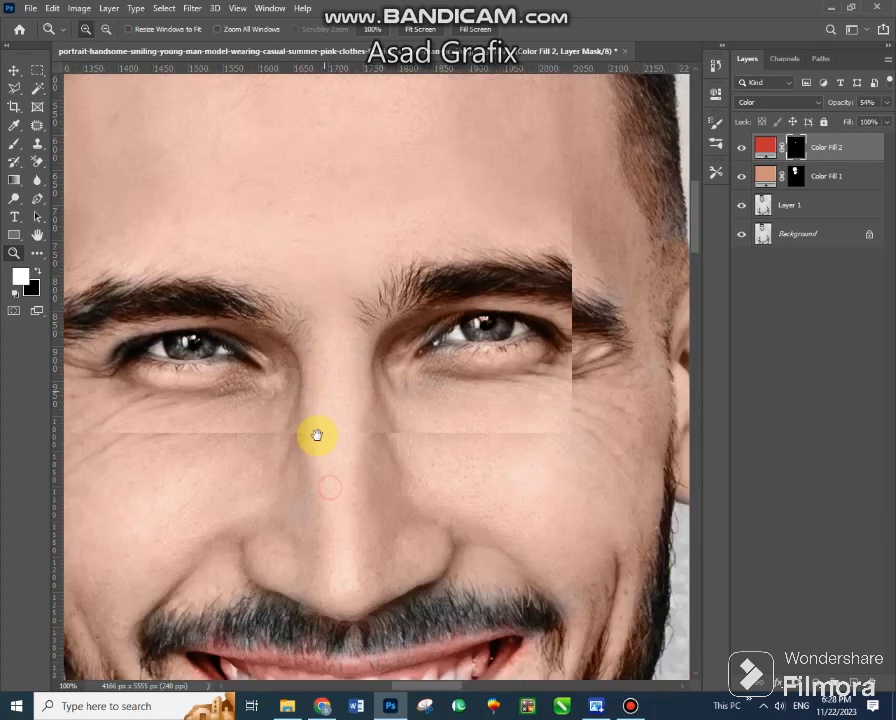
drag(256, 408, 508, 580)
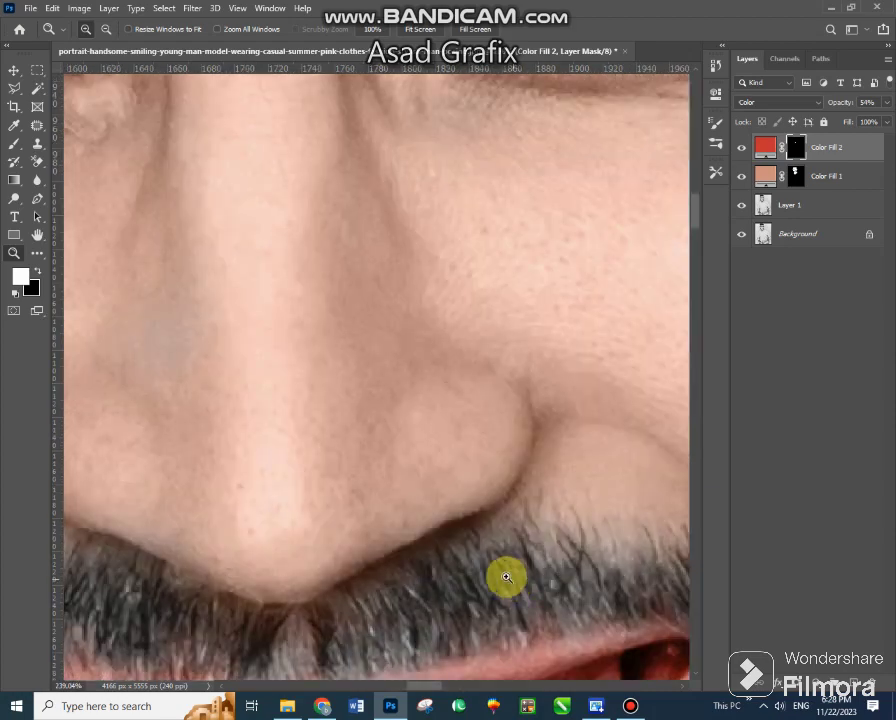
alt+click(292, 518)
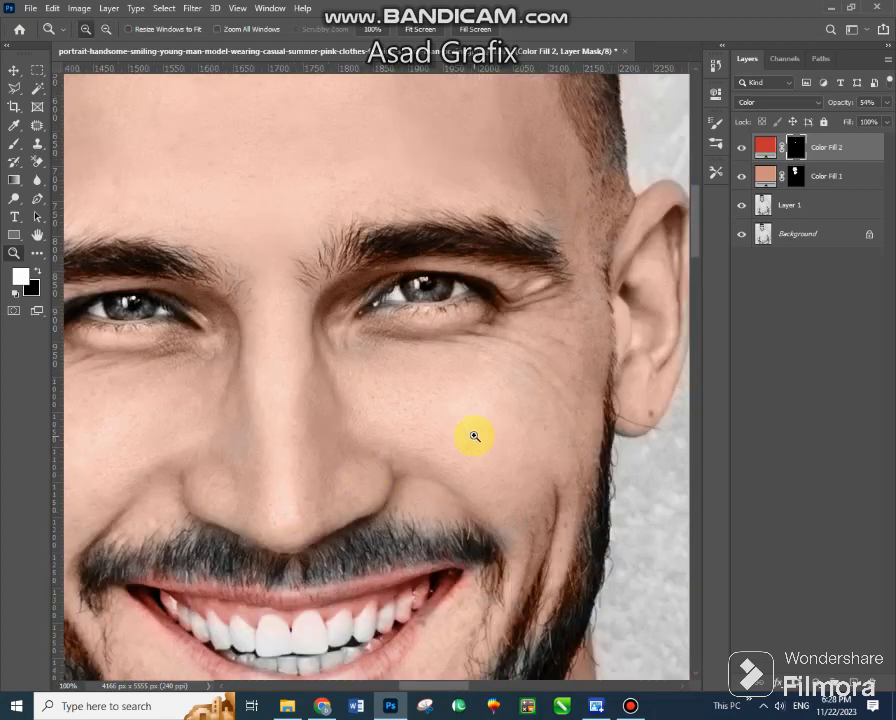
drag(414, 356, 592, 500)
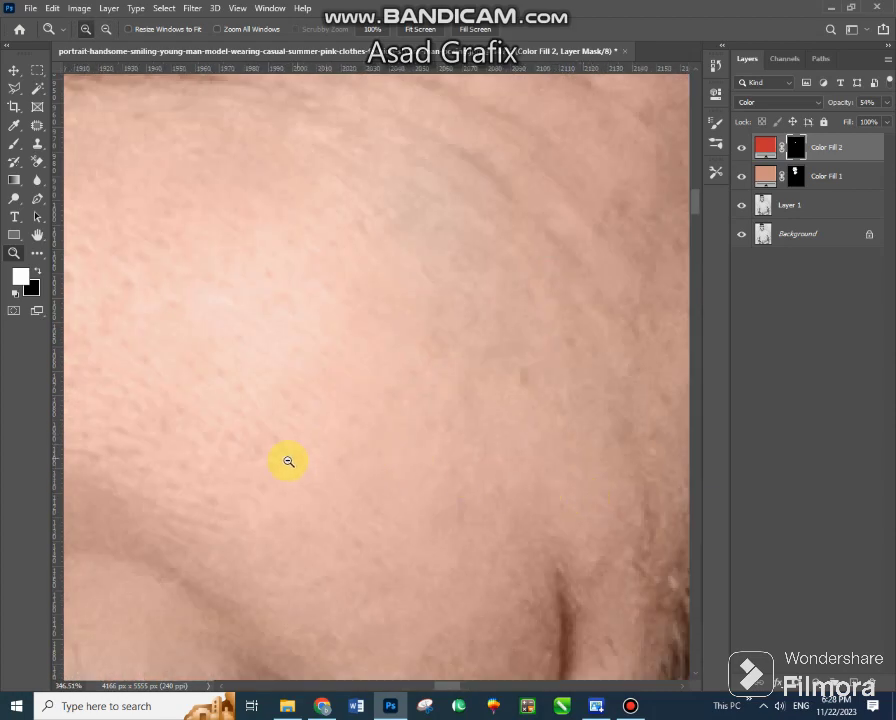
alt+click(288, 461)
alt+click(262, 482)
alt+click(420, 380)
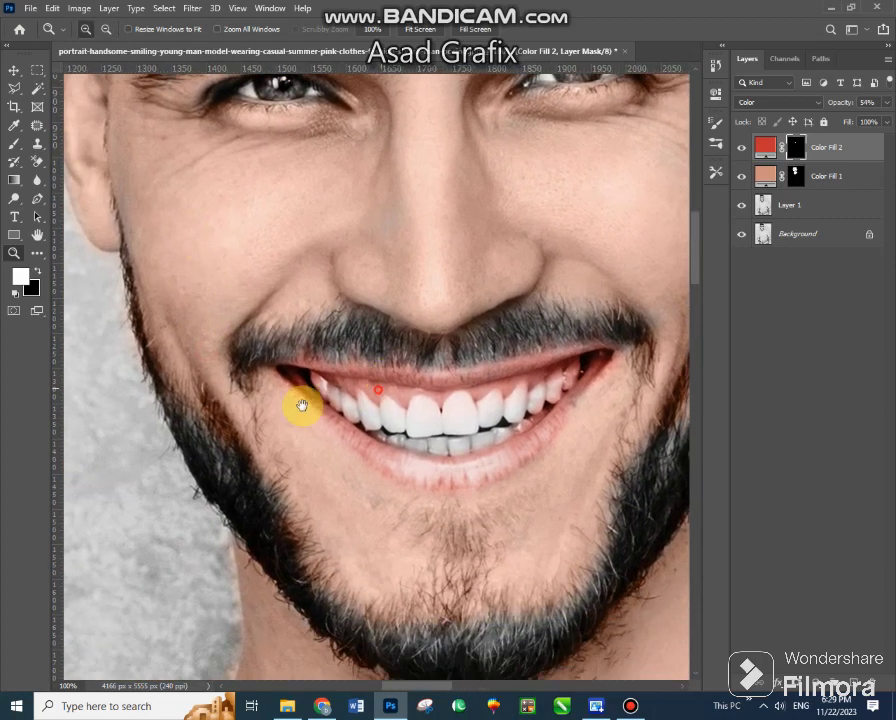
drag(364, 376, 369, 395)
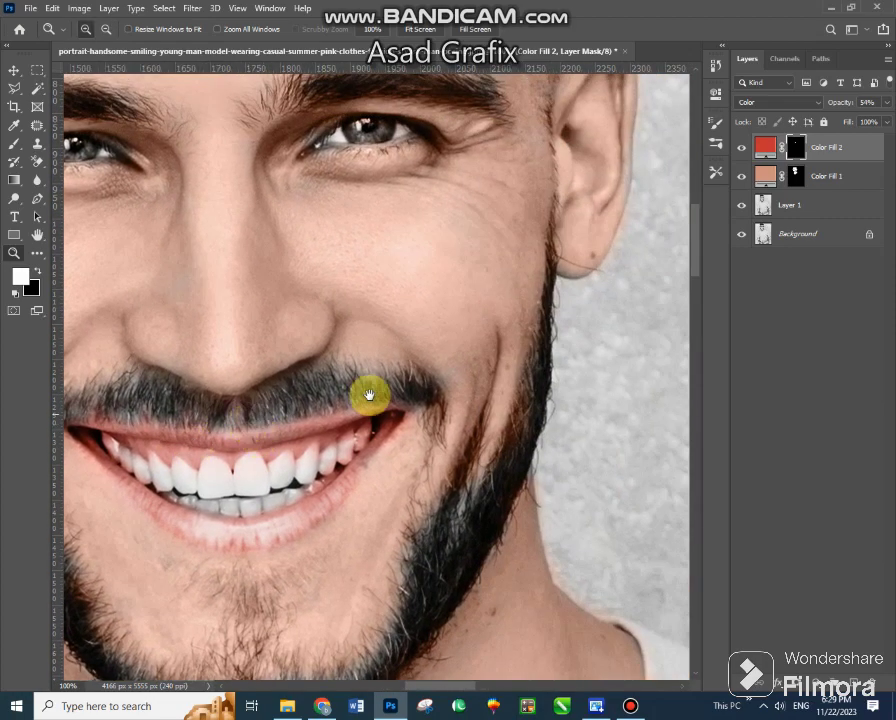
Target Color Fill 1's layer mask with the Brush tool
click(764, 176)
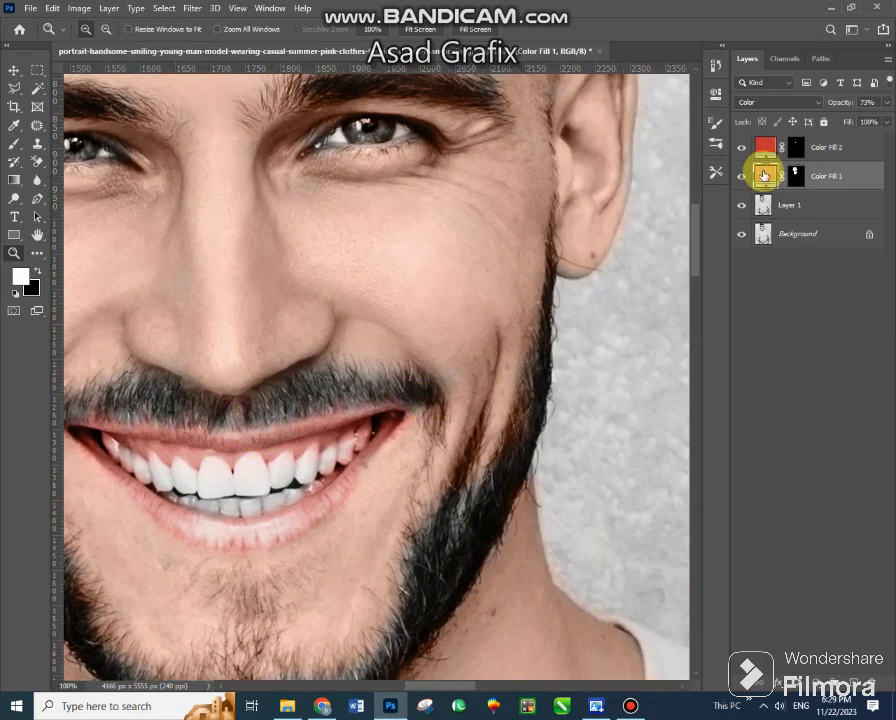
click(15, 162)
click(15, 150)
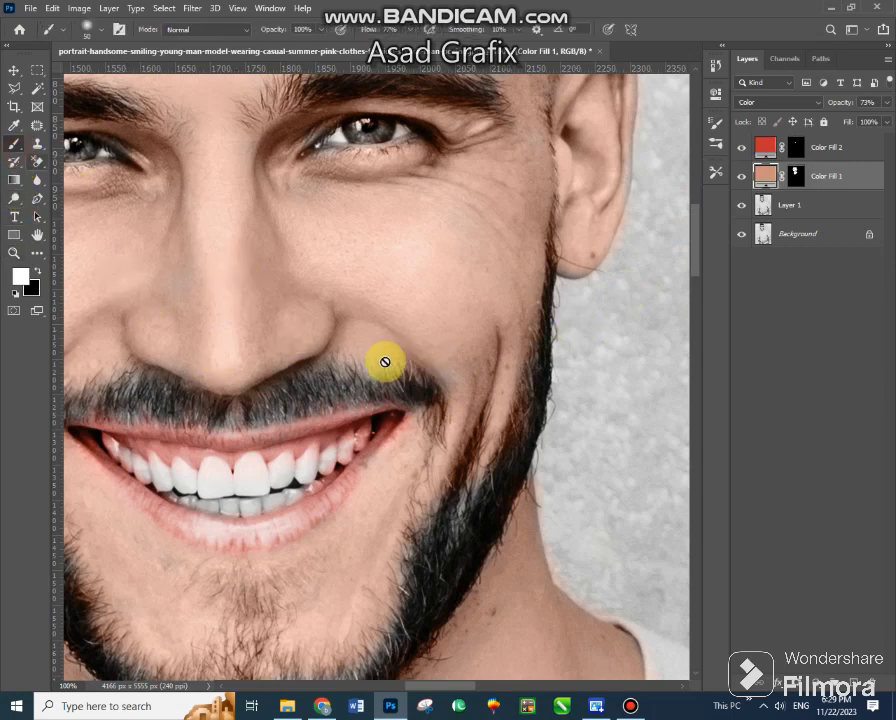
click(795, 176)
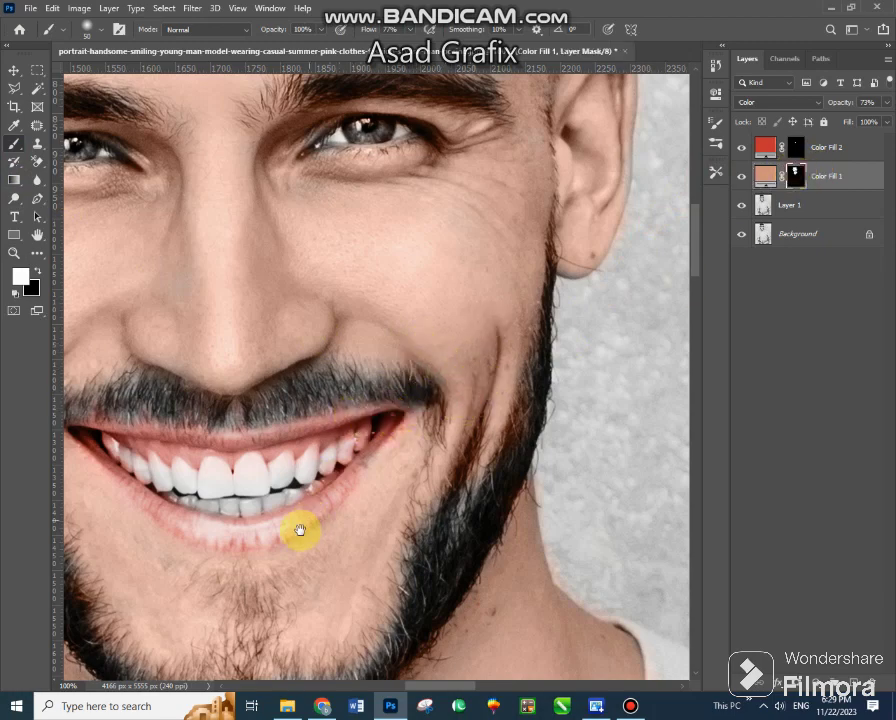
Pan down and zoom out to bring the shirt and forearm into view
drag(325, 373, 325, 358)
scroll(325, 358, down, 3)
scroll(346, 436, down, 3)
scroll(366, 436, down, 2)
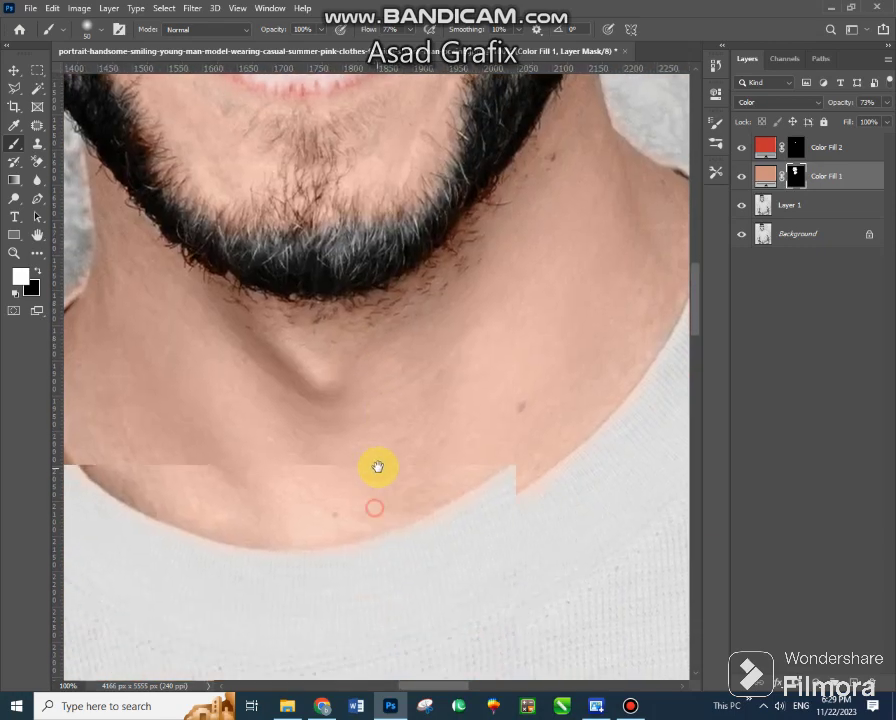
scroll(378, 468, down, 1)
drag(297, 473, 304, 454)
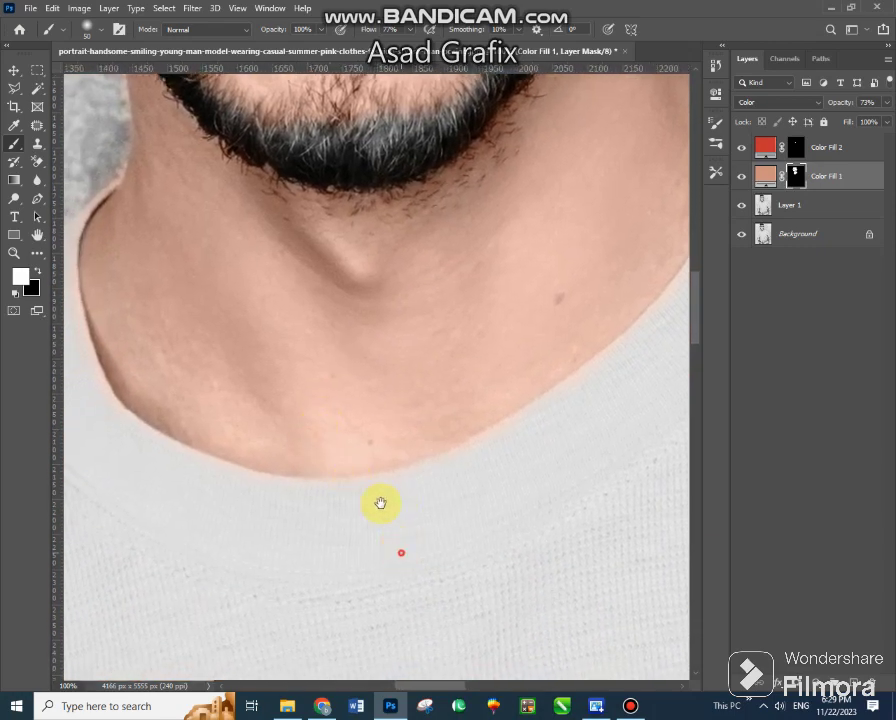
drag(380, 503, 350, 394)
key(z)
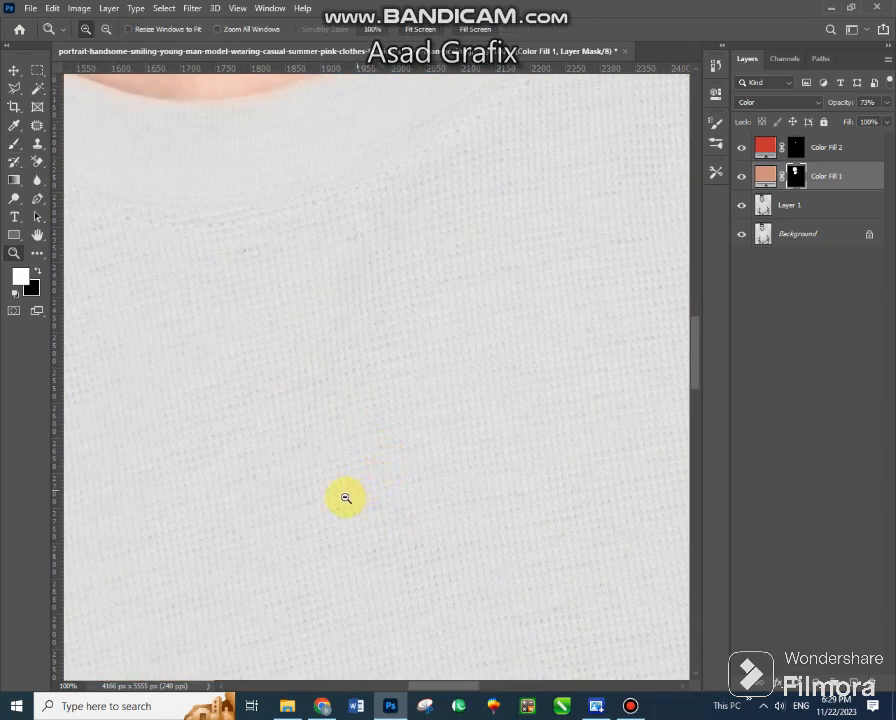
alt+click(346, 498)
drag(383, 542, 338, 390)
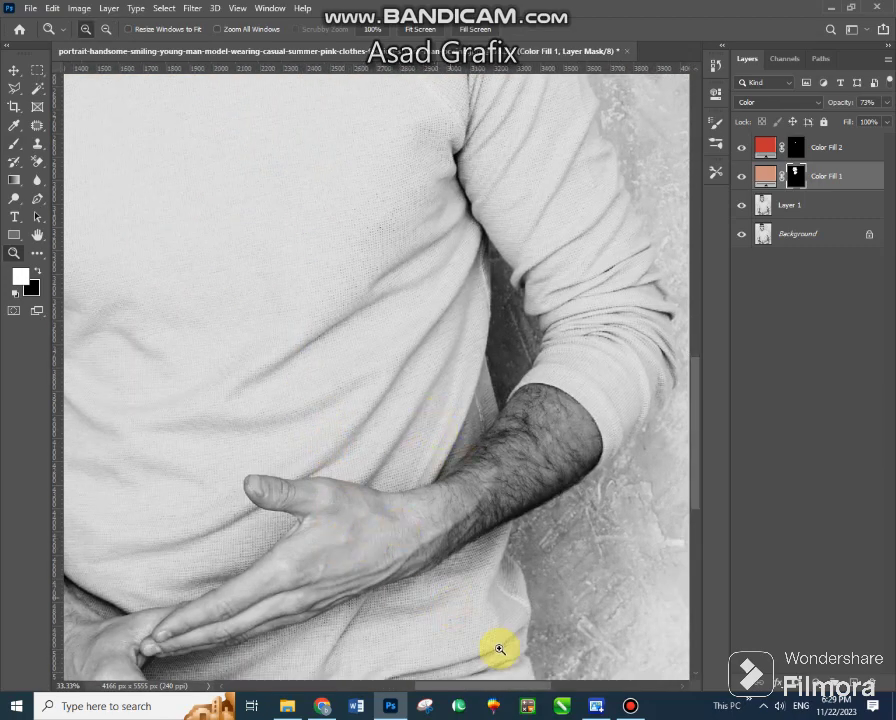
click(630, 706)
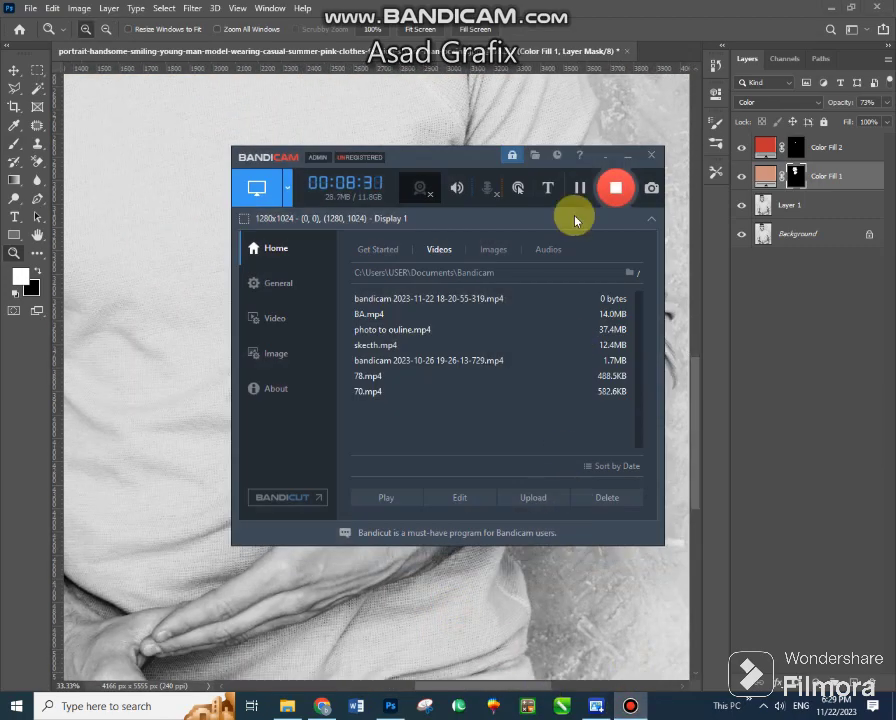
click(626, 156)
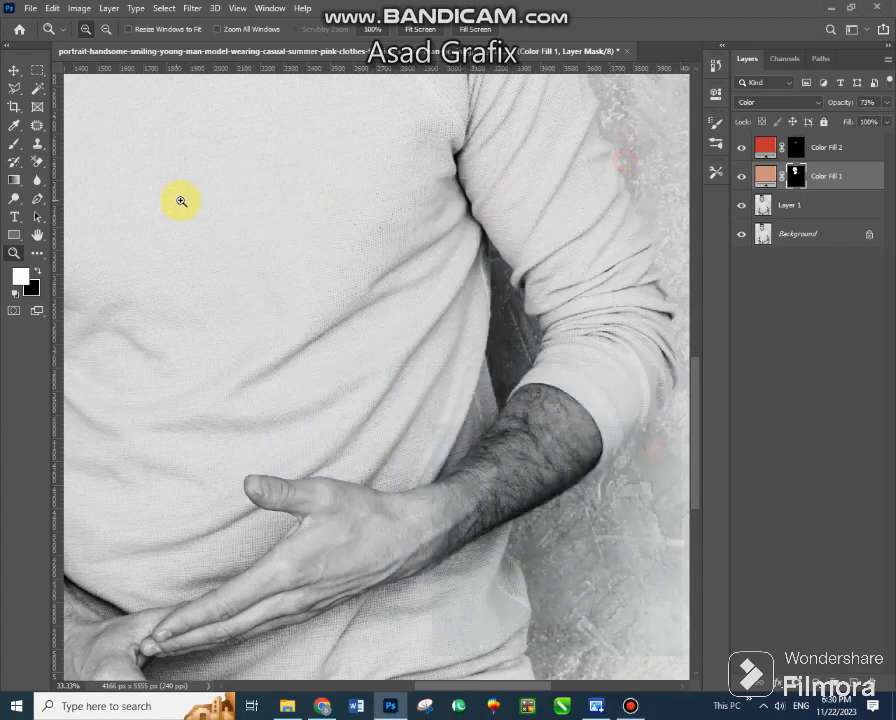
Paint skin tone over the right forearm and back of the hand on Color Fill 1's mask
click(14, 143)
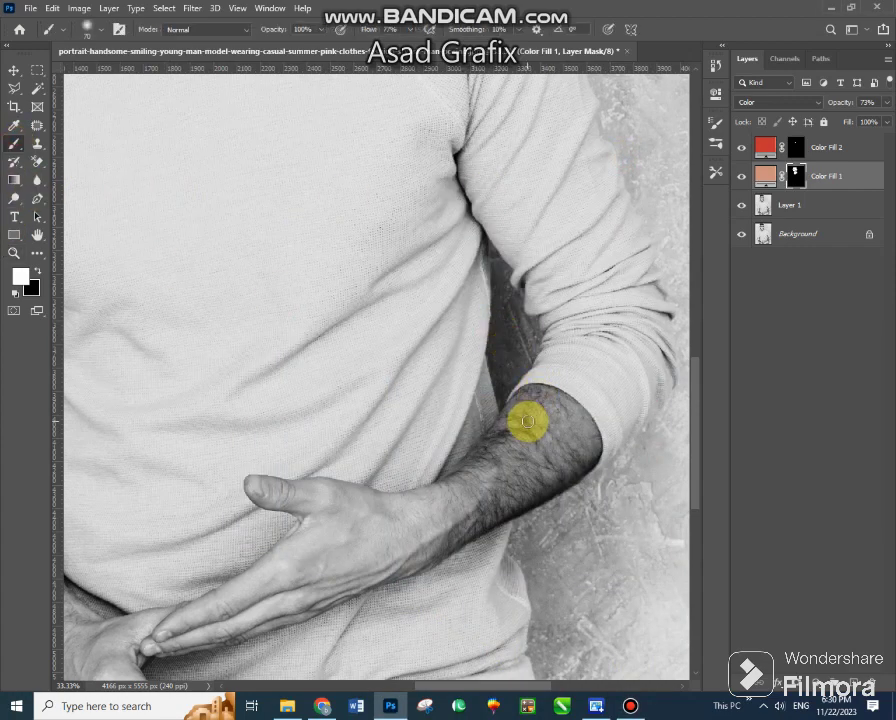
drag(538, 425, 563, 428)
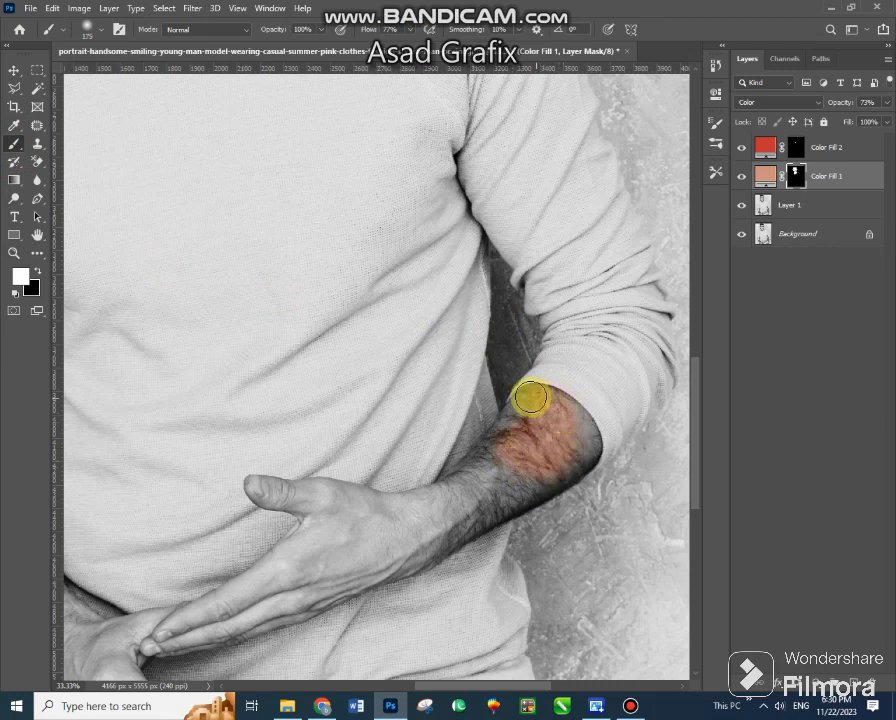
mouse_move(519, 421)
mouse_down()
mouse_move(458, 484)
mouse_move(458, 508)
mouse_move(502, 503)
mouse_up()
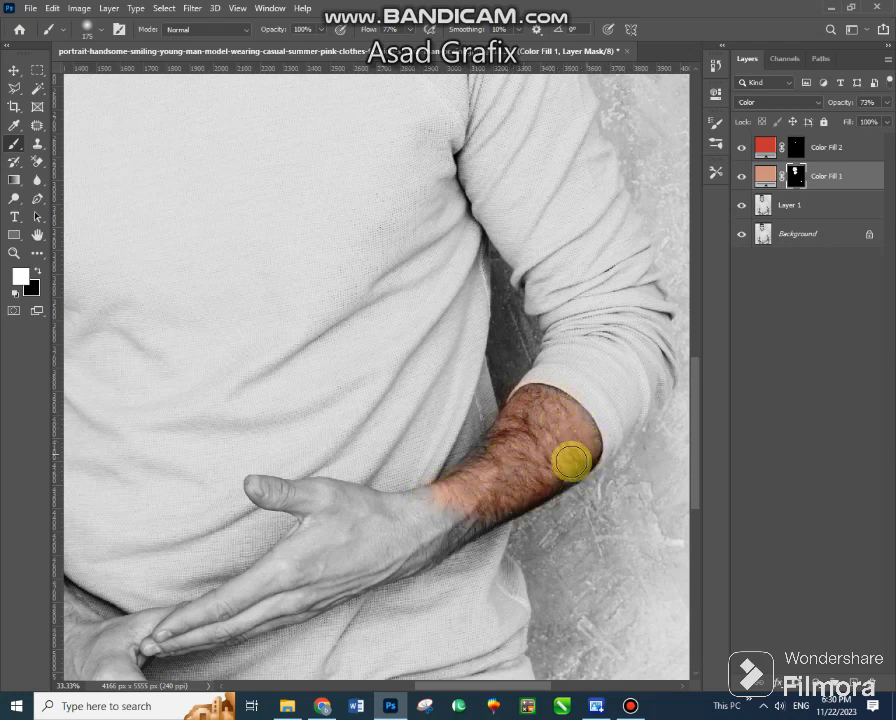
mouse_move(530, 394)
mouse_down()
mouse_move(434, 524)
mouse_move(318, 534)
mouse_move(344, 513)
mouse_move(260, 486)
mouse_move(364, 500)
mouse_move(282, 495)
mouse_move(389, 516)
mouse_move(384, 538)
mouse_move(378, 504)
mouse_move(370, 546)
mouse_move(328, 574)
mouse_move(329, 553)
mouse_move(262, 560)
mouse_move(192, 624)
mouse_move(157, 628)
mouse_move(202, 638)
mouse_move(266, 598)
mouse_move(208, 636)
mouse_move(309, 597)
mouse_move(300, 596)
mouse_move(416, 564)
mouse_move(263, 489)
mouse_up()
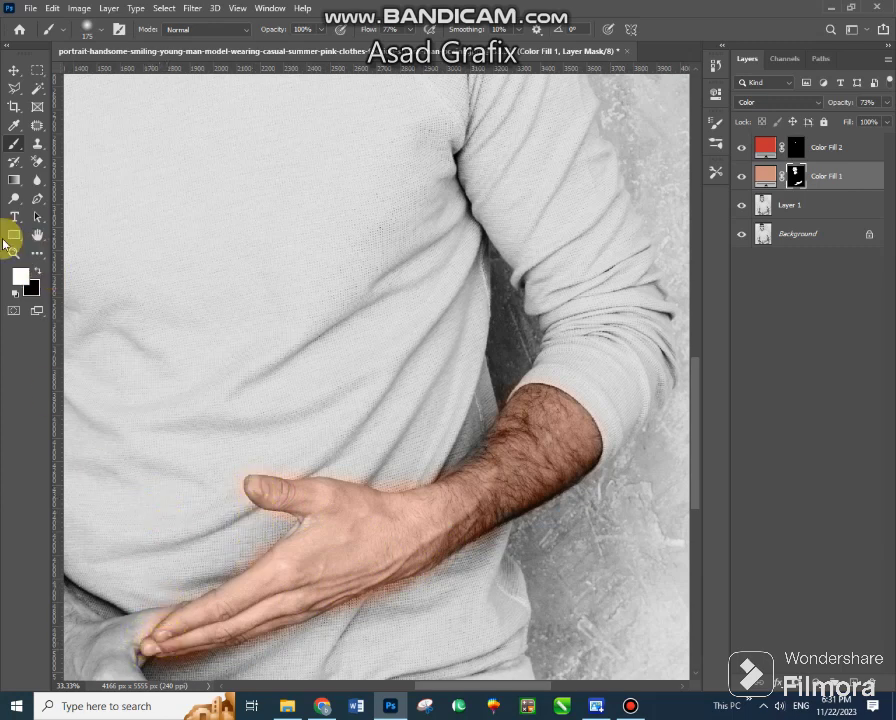
click(37, 270)
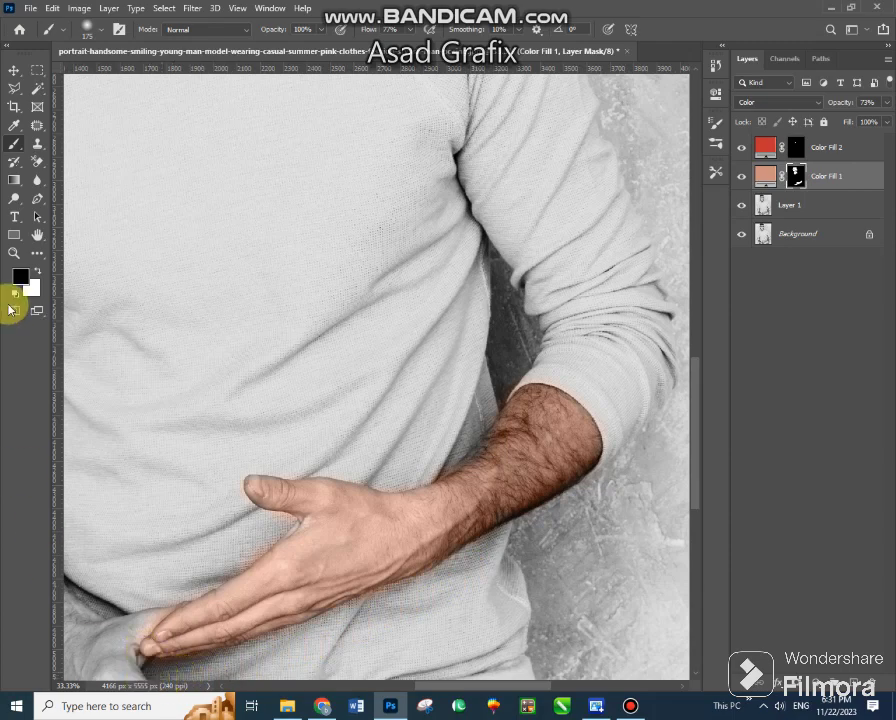
click(35, 270)
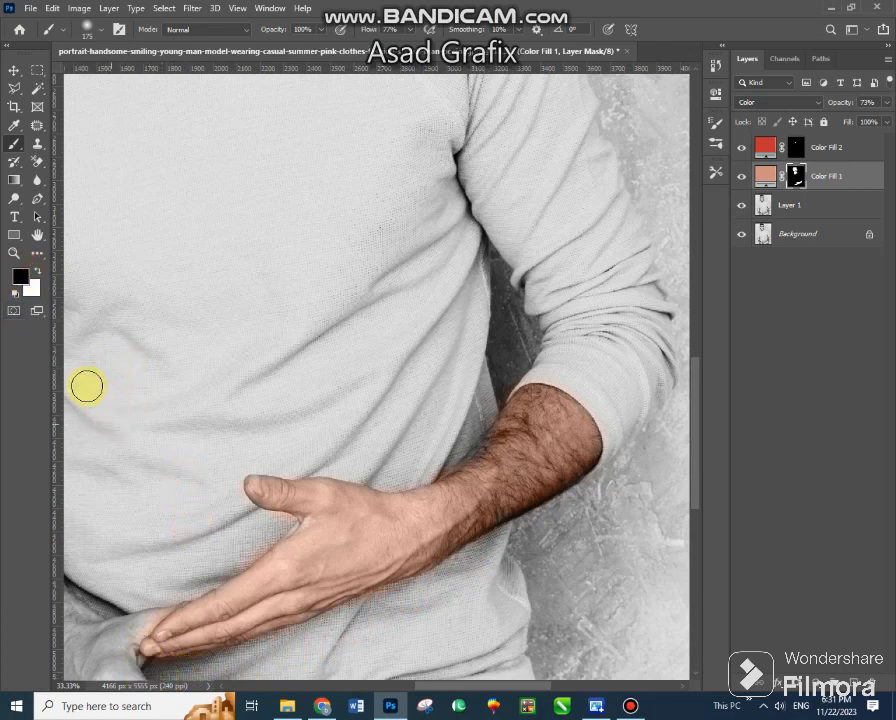
Paint skin tone over the left wrist, fingers, forearm and elbow on Color Fill 1's mask
click(40, 271)
scroll(300, 480, left, 5)
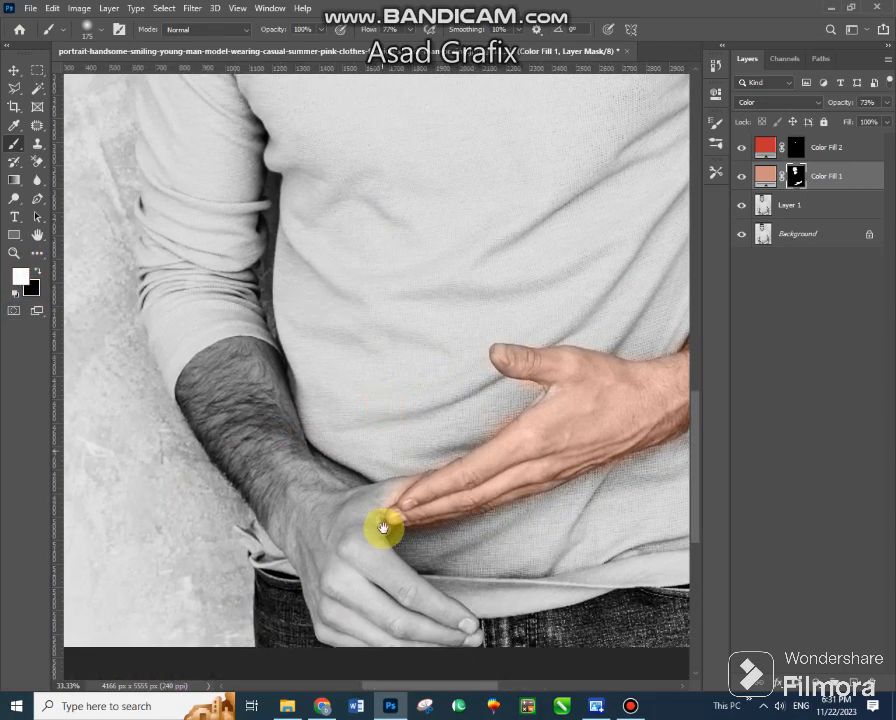
scroll(385, 525, down, 3)
mouse_move(353, 520)
mouse_down()
mouse_move(392, 496)
mouse_move(342, 504)
mouse_move(359, 548)
mouse_up()
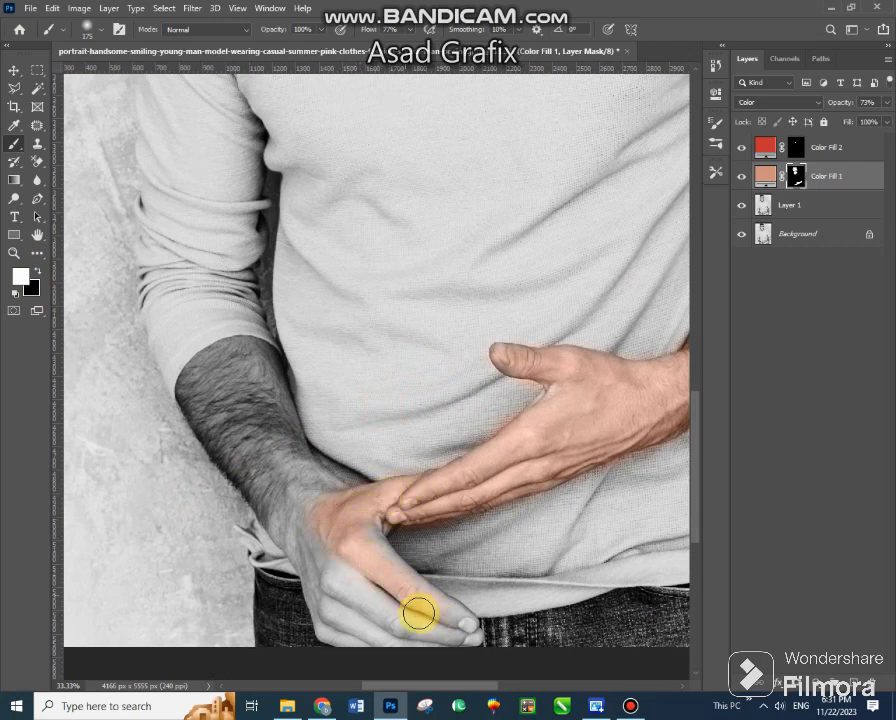
scroll(353, 588, down, 2)
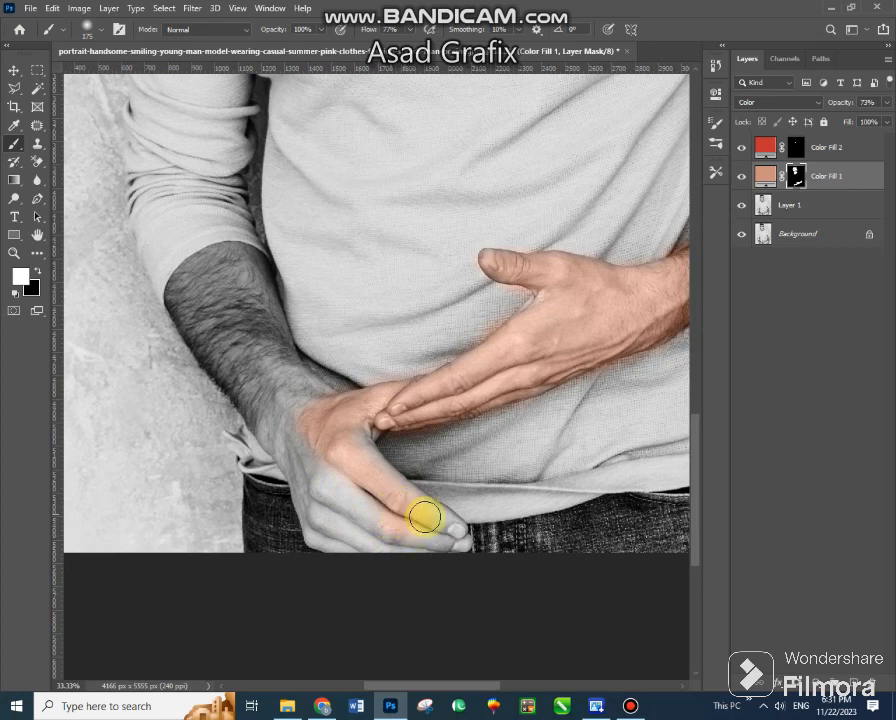
mouse_move(456, 536)
mouse_down()
mouse_move(394, 496)
mouse_move(356, 436)
mouse_move(404, 492)
mouse_move(456, 526)
mouse_move(367, 538)
mouse_move(324, 473)
mouse_up()
mouse_move(295, 514)
mouse_down()
mouse_move(352, 552)
mouse_move(318, 526)
mouse_move(307, 408)
mouse_move(288, 420)
mouse_move(226, 276)
mouse_move(326, 401)
mouse_move(242, 284)
mouse_move(246, 254)
mouse_move(282, 344)
mouse_move(319, 391)
mouse_move(244, 253)
mouse_up()
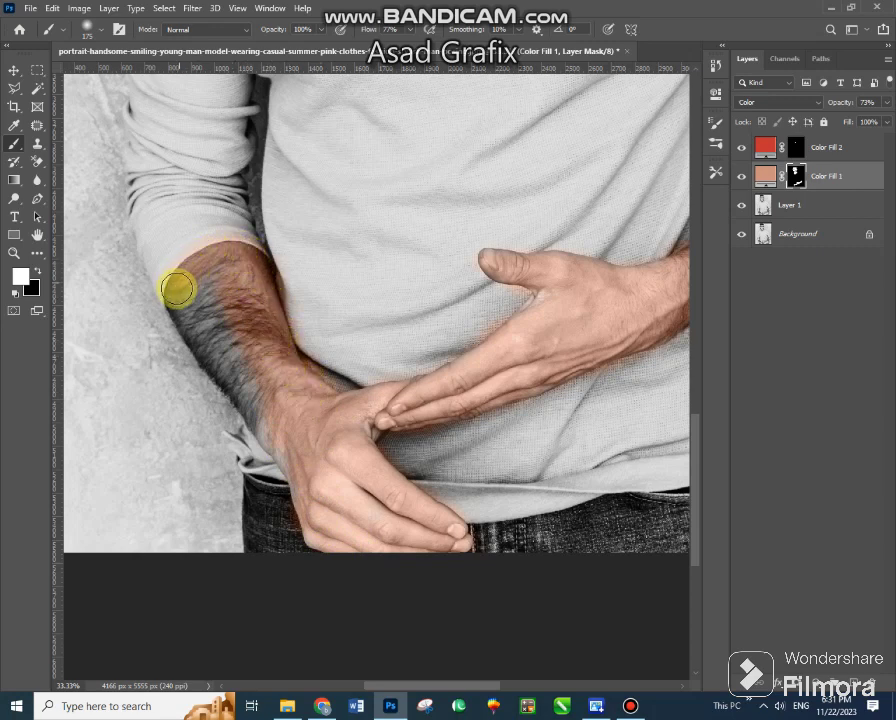
mouse_move(175, 308)
mouse_down()
mouse_move(214, 256)
mouse_move(203, 293)
mouse_move(230, 300)
mouse_move(204, 326)
mouse_move(226, 353)
mouse_move(216, 336)
mouse_move(200, 336)
mouse_move(282, 445)
mouse_move(320, 515)
mouse_up()
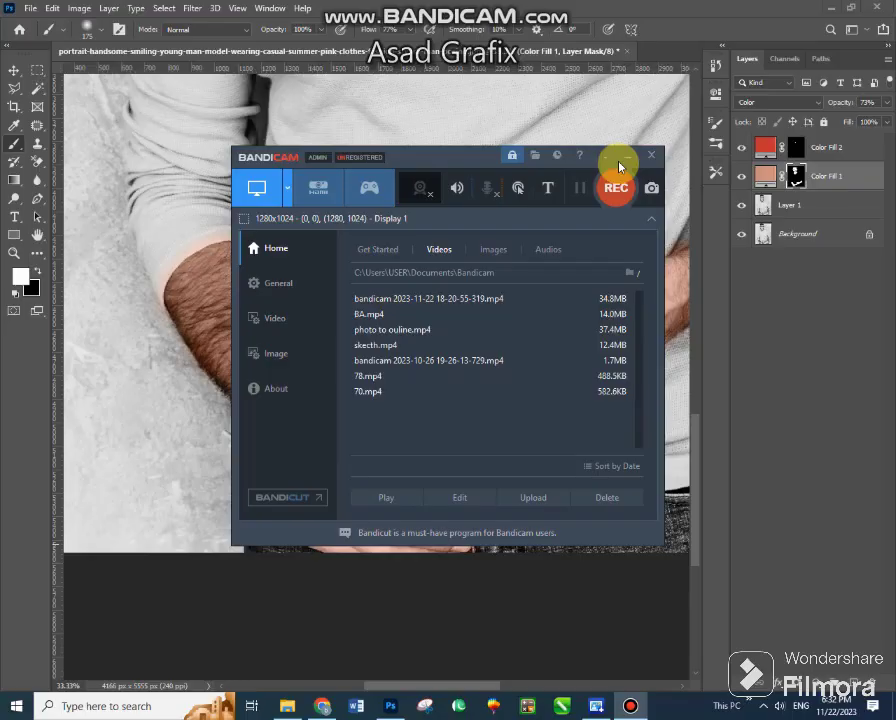
click(617, 157)
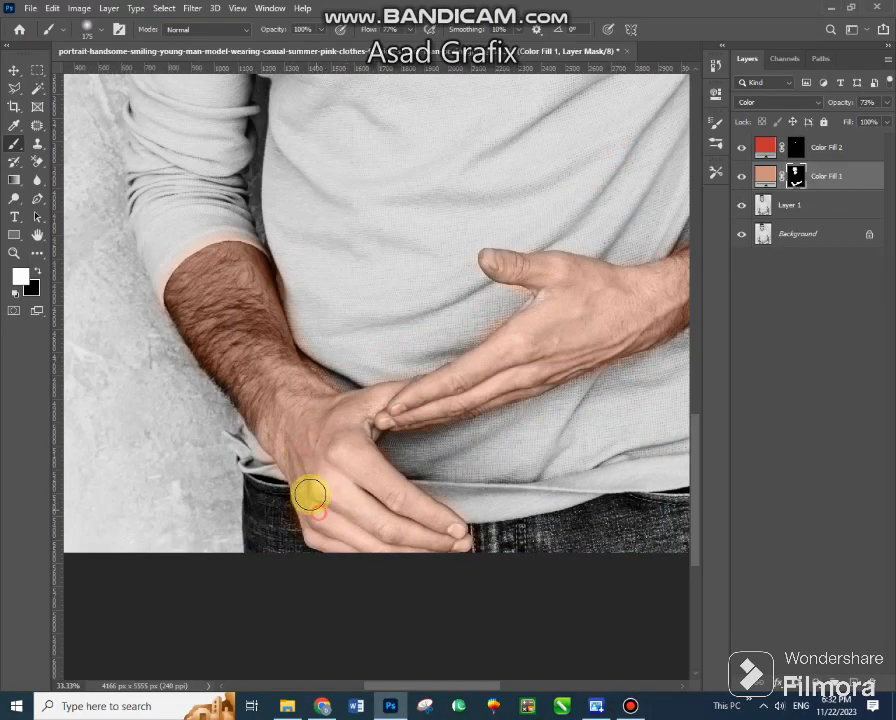
mouse_move(330, 503)
mouse_down()
mouse_move(276, 430)
mouse_move(358, 404)
mouse_up()
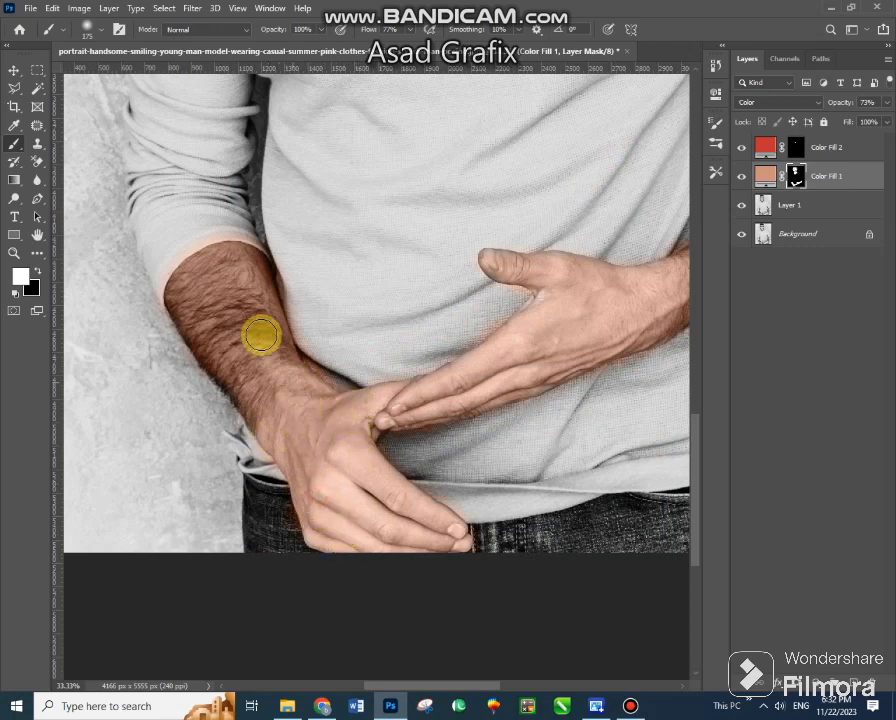
click(36, 268)
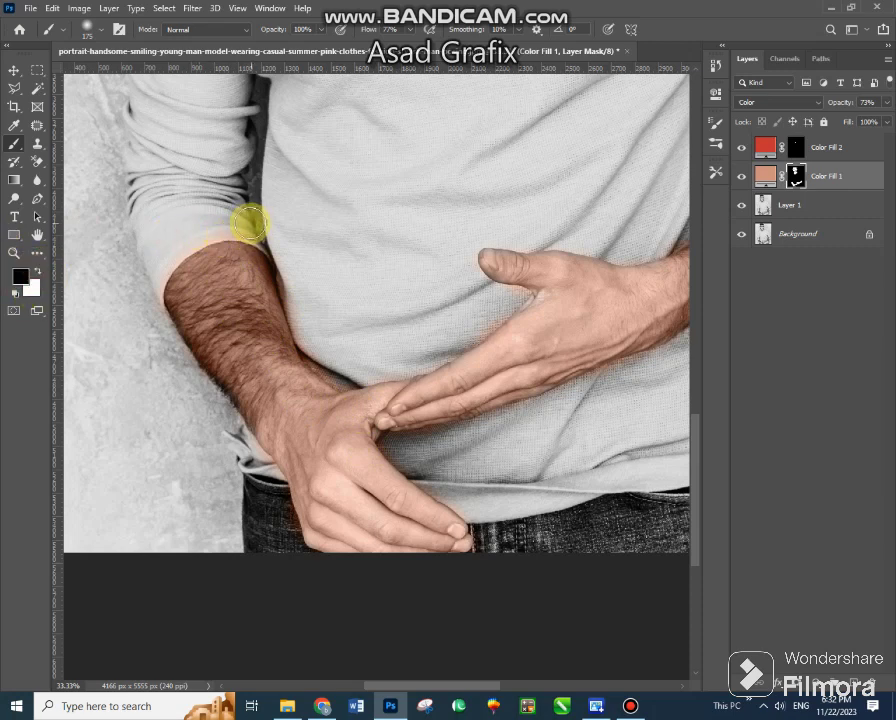
Brush black to remove skin spill from the sleeve cuff, elbow, shirt and hem
drag(247, 222, 220, 224)
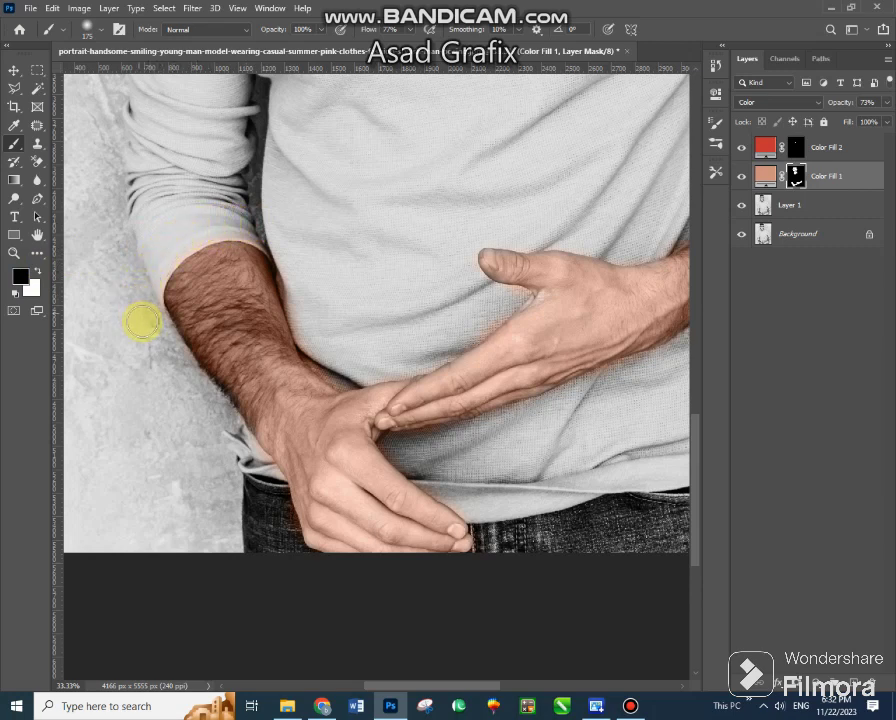
mouse_move(145, 302)
mouse_down()
mouse_move(144, 278)
mouse_move(166, 248)
mouse_move(258, 221)
mouse_move(209, 228)
mouse_up()
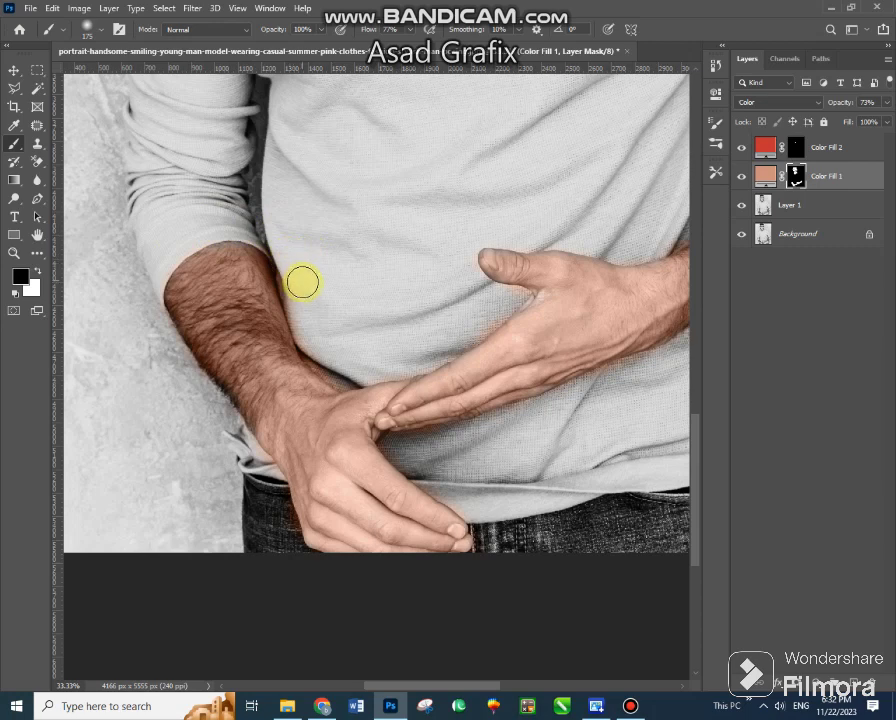
mouse_move(302, 283)
mouse_down()
mouse_move(306, 314)
mouse_move(294, 296)
mouse_move(337, 371)
mouse_move(370, 360)
mouse_up()
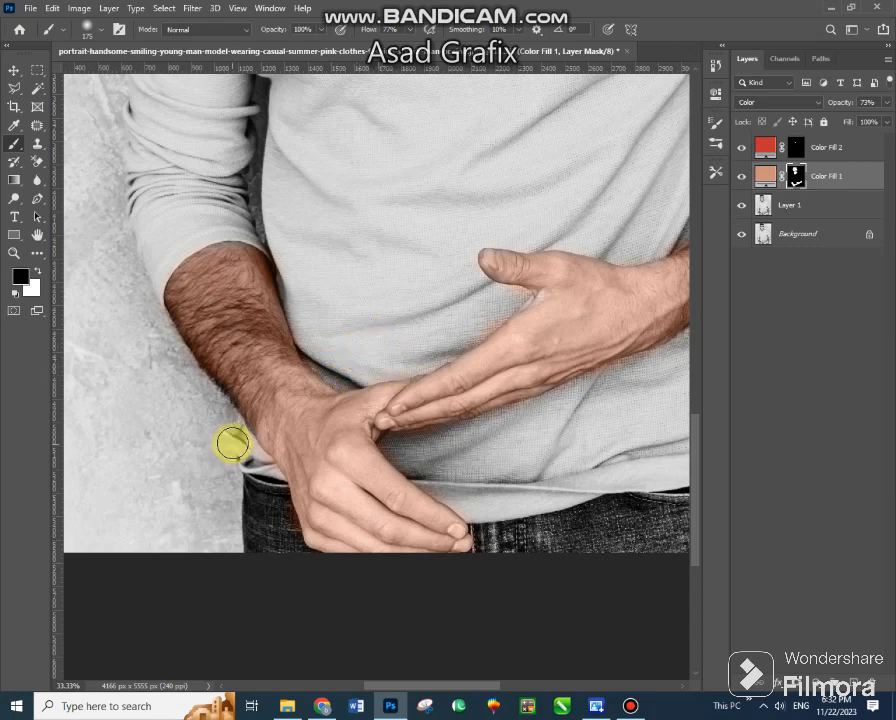
mouse_move(232, 444)
mouse_down()
mouse_move(229, 436)
mouse_move(276, 512)
mouse_up()
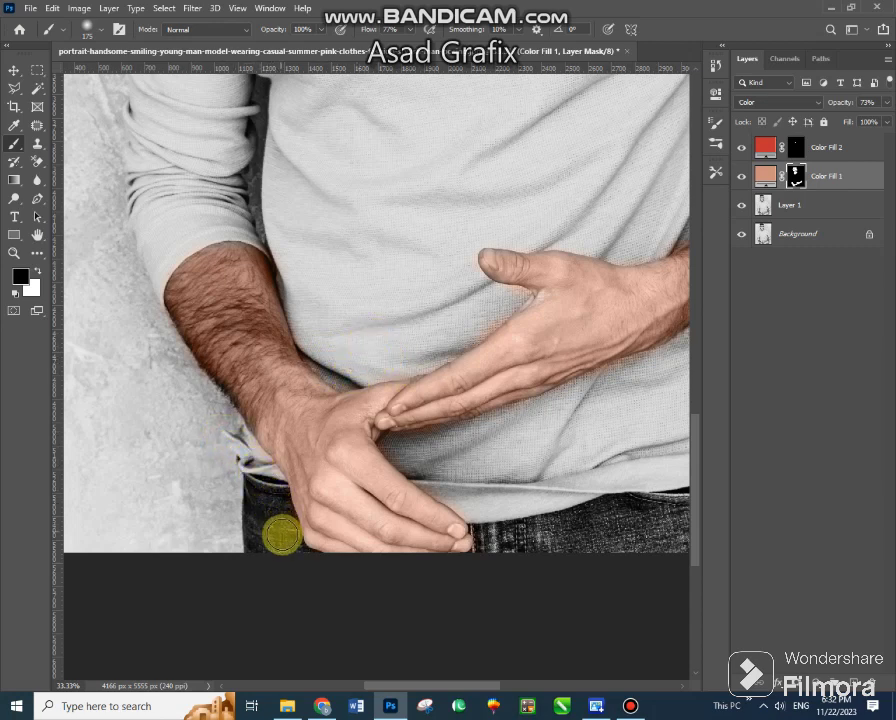
mouse_move(432, 462)
mouse_down()
mouse_move(455, 481)
mouse_move(436, 476)
mouse_move(448, 488)
mouse_move(472, 500)
mouse_move(546, 498)
mouse_move(480, 428)
mouse_move(568, 476)
mouse_move(516, 478)
mouse_up()
key(z)
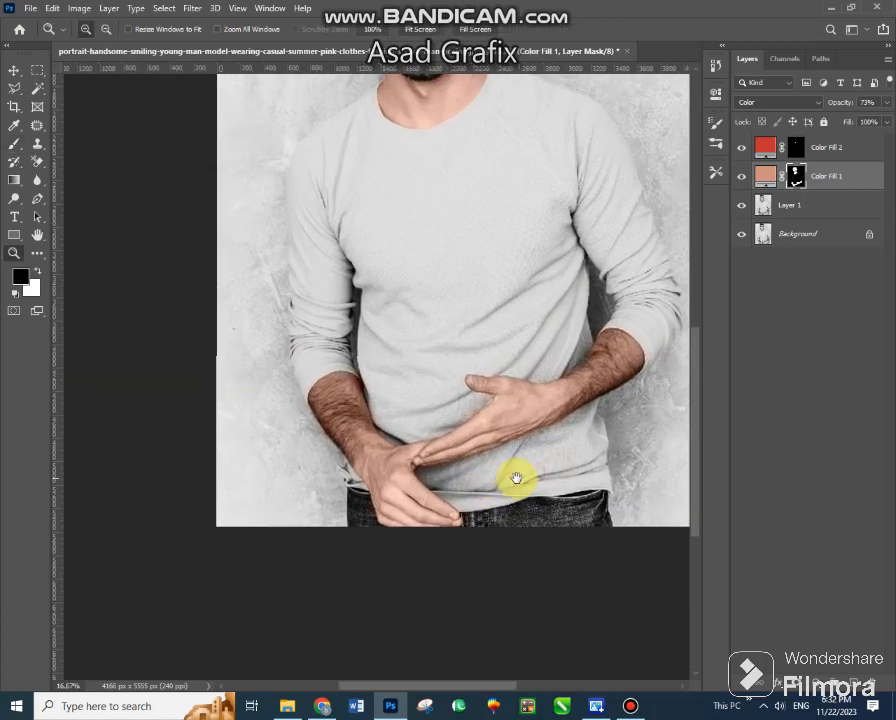
Zoom out to the full portrait and toggle Color Fill 1 off and on to compare
click(13, 150)
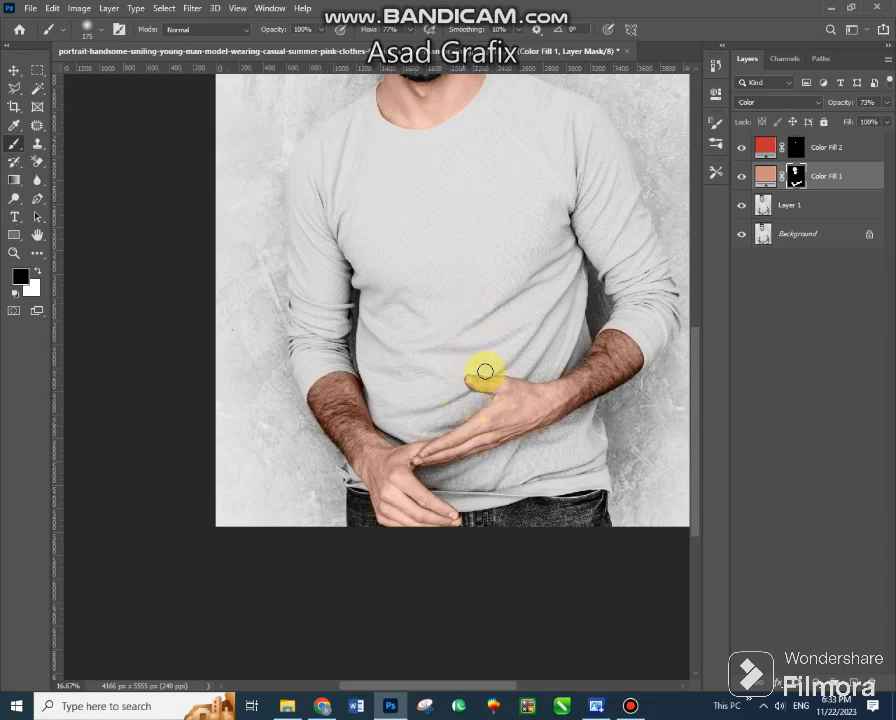
drag(452, 318, 417, 354)
key(z)
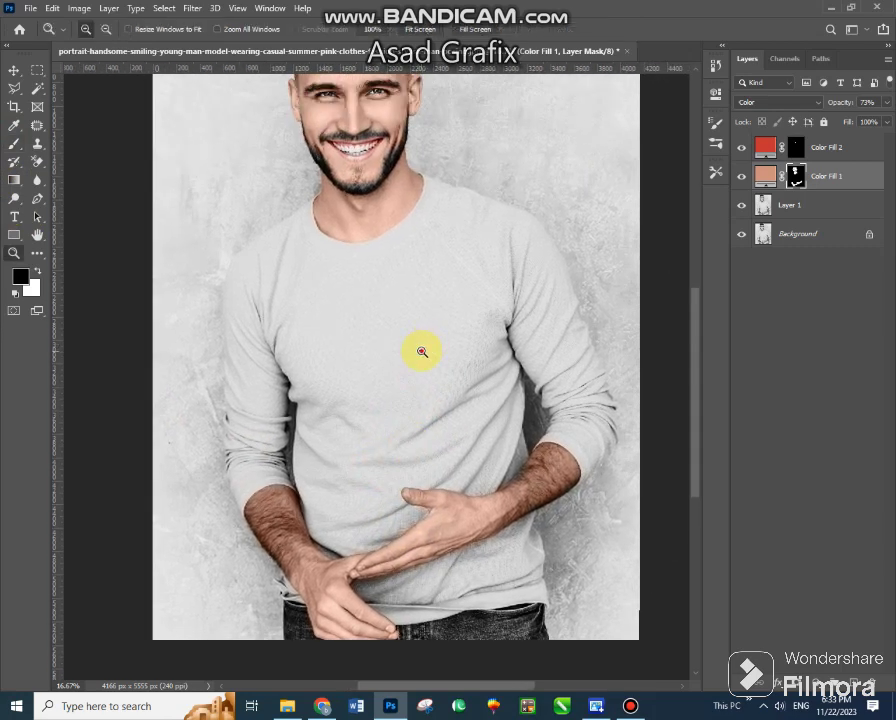
alt+click(420, 350)
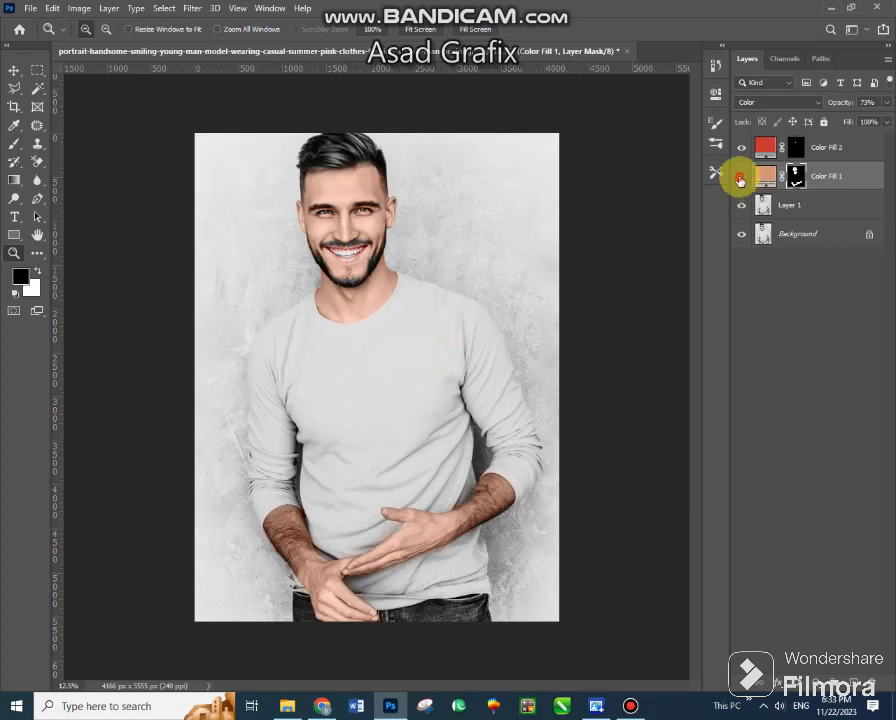
click(740, 177)
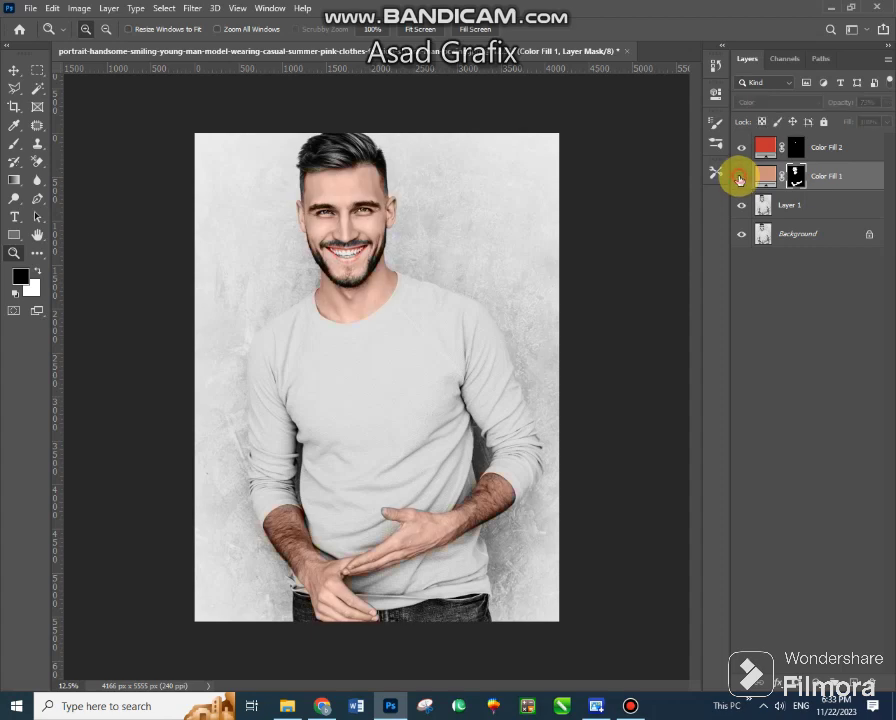
click(740, 177)
click(740, 177)
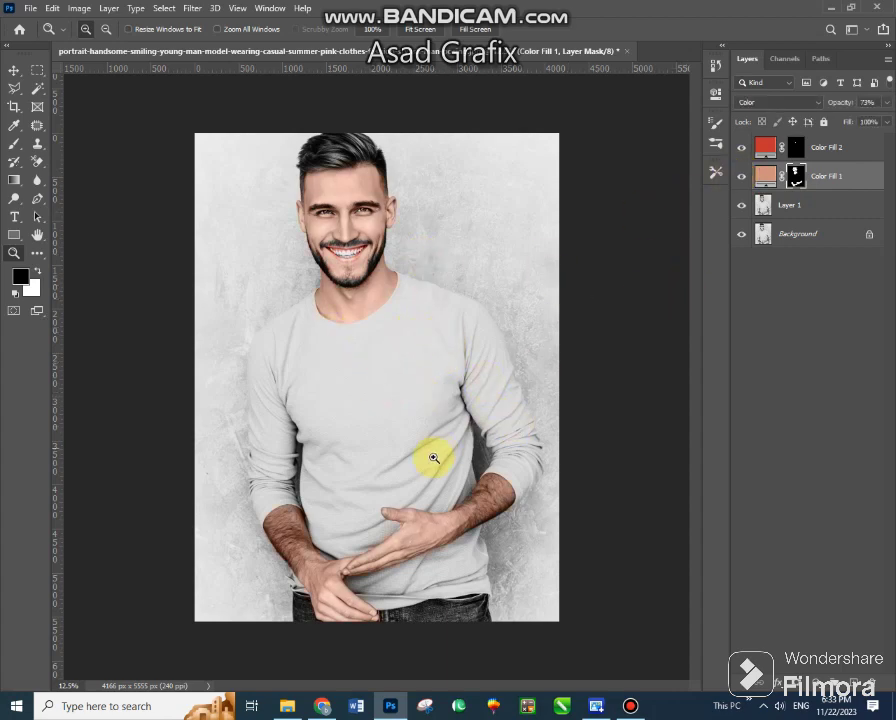
click(766, 147)
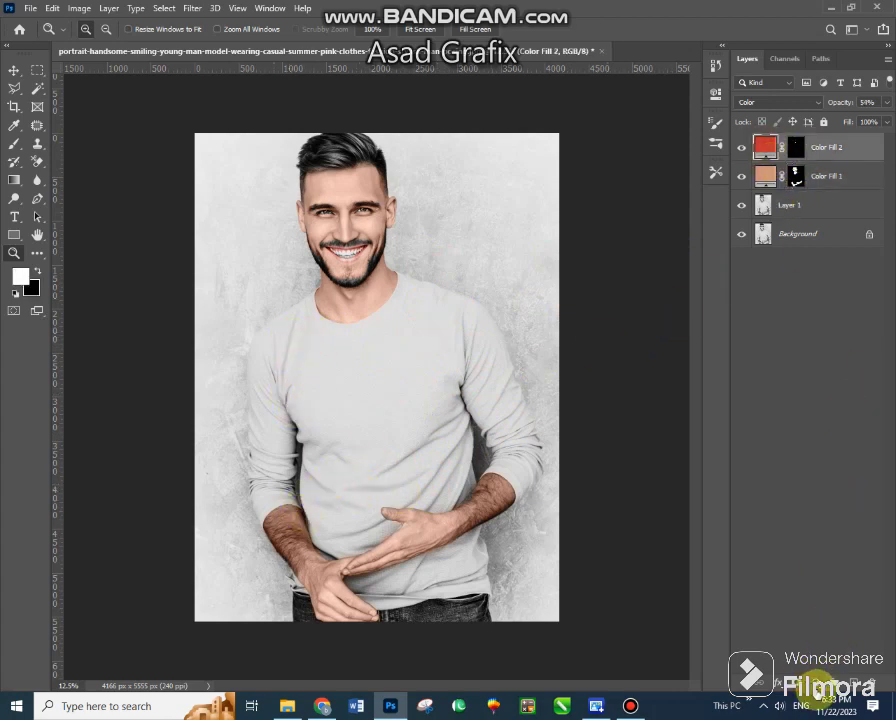
Add a yellow Solid Color fill layer blended as Color
click(822, 683)
click(840, 442)
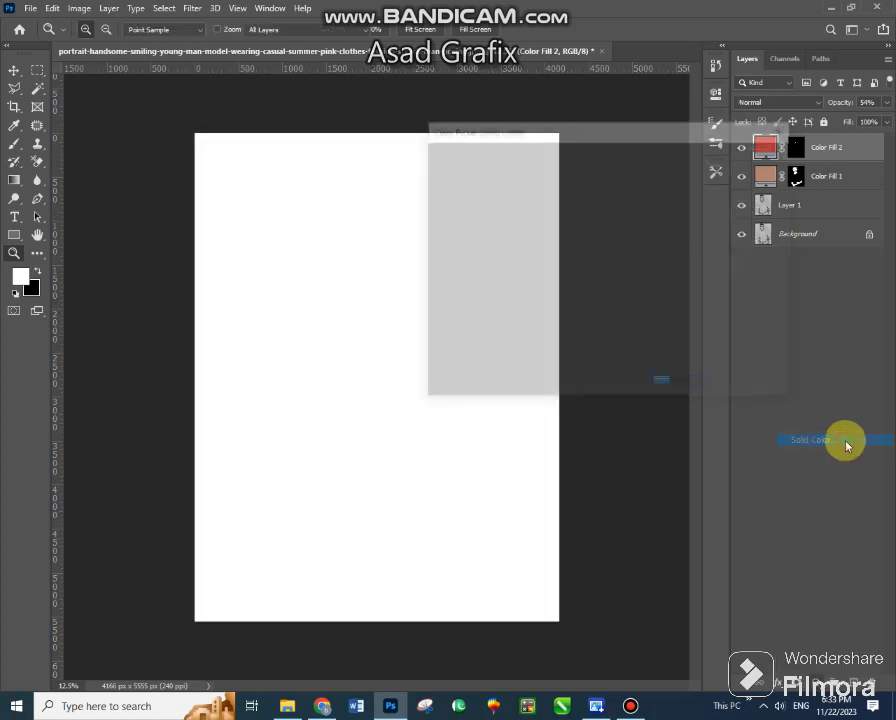
mouse_move(518, 254)
mouse_down()
mouse_move(568, 228)
mouse_move(626, 241)
mouse_move(632, 310)
mouse_up()
mouse_move(550, 300)
mouse_down()
mouse_move(576, 289)
mouse_move(570, 180)
mouse_move(596, 163)
mouse_up()
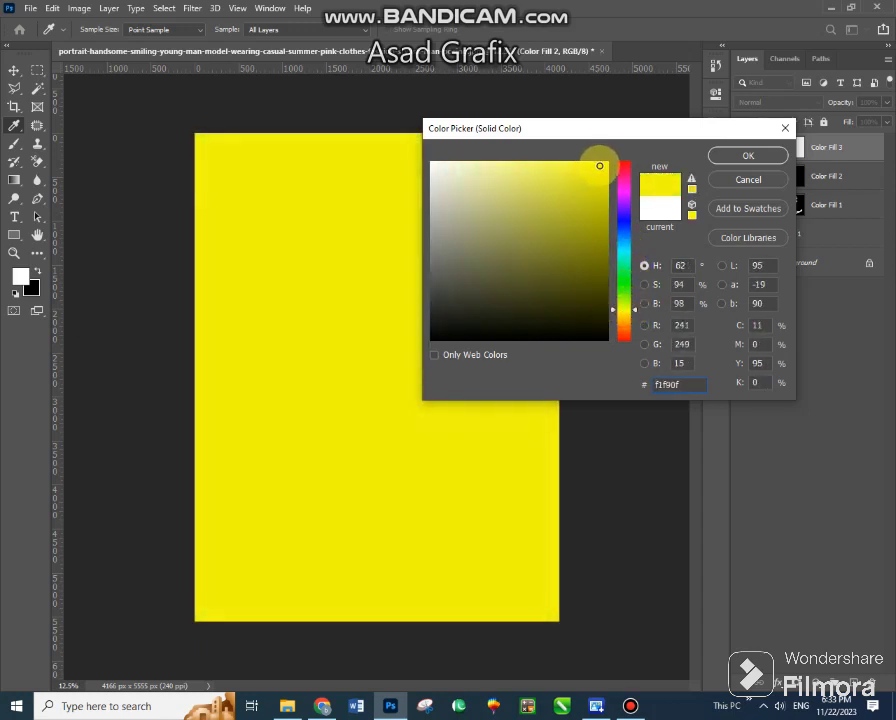
click(749, 156)
click(630, 705)
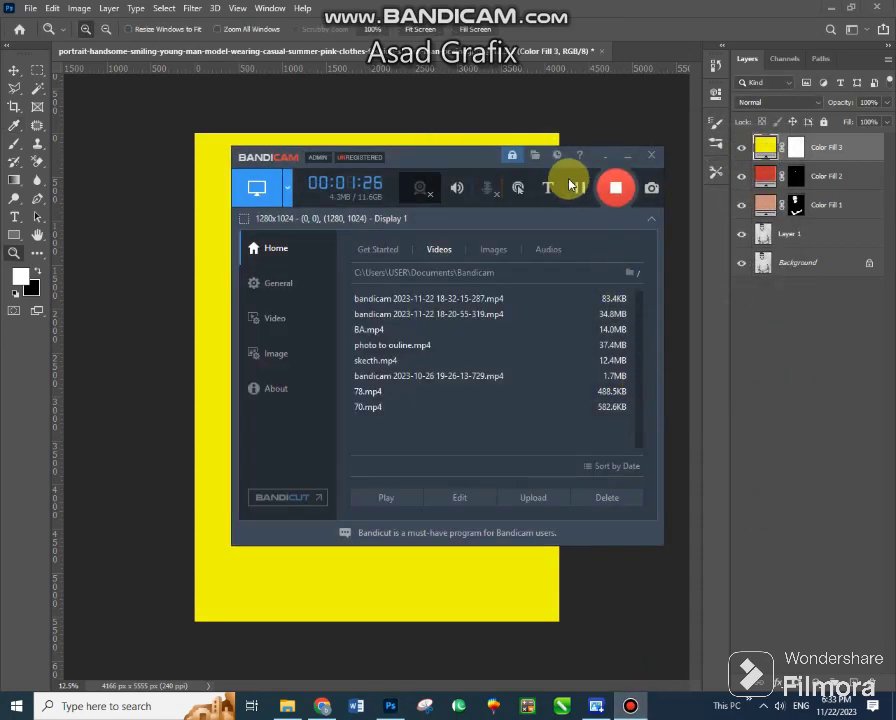
click(628, 156)
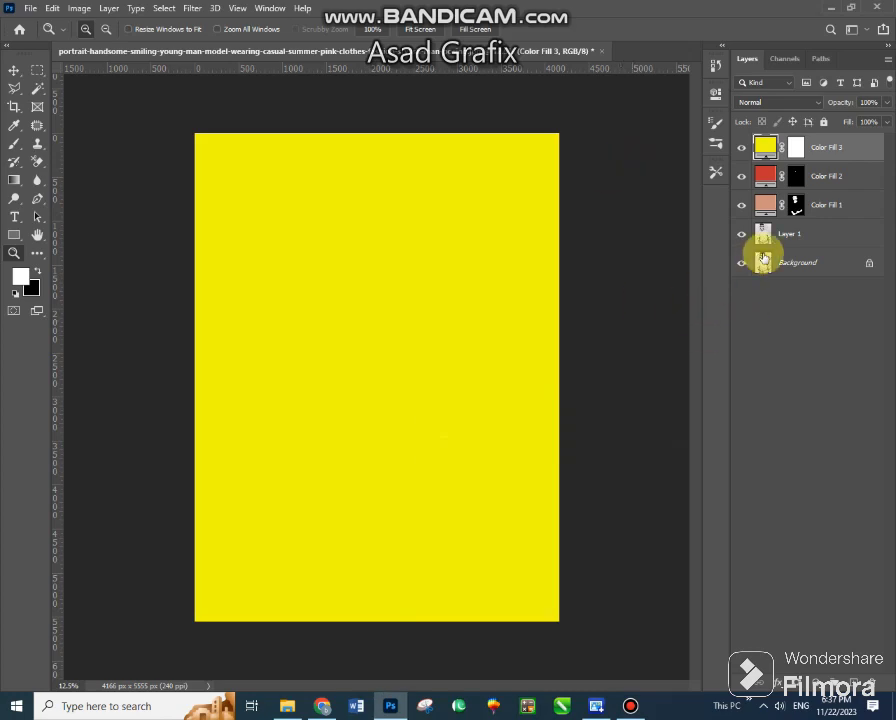
click(760, 102)
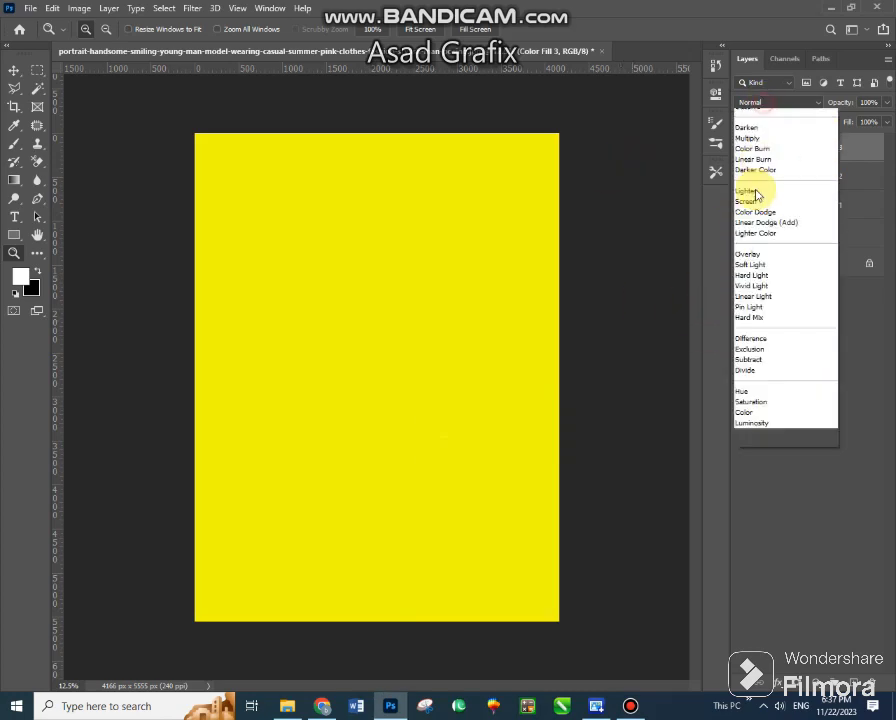
click(742, 432)
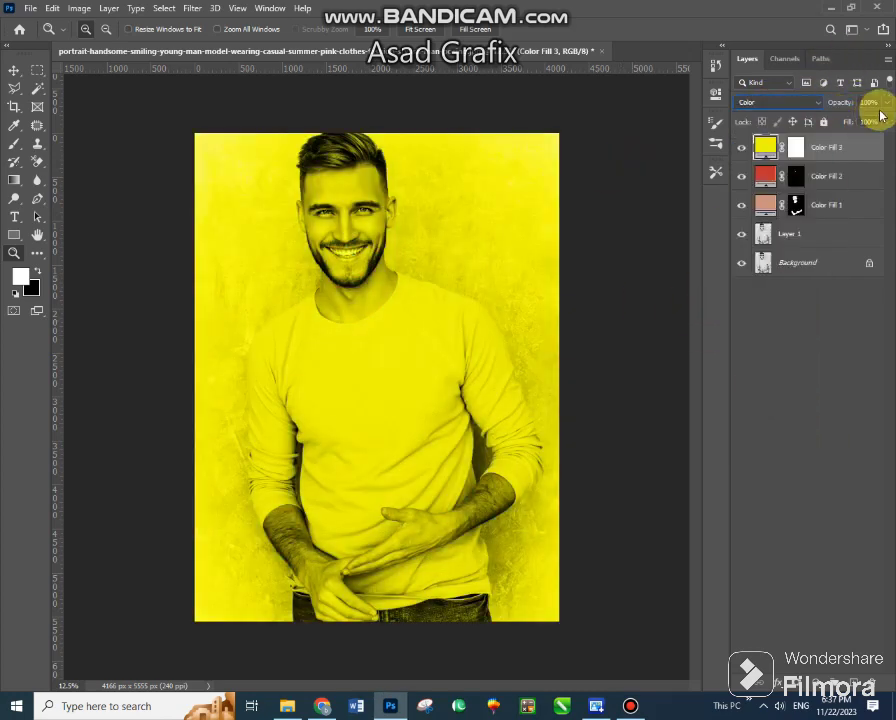
Invert the yellow fill's mask to black and lower its opacity to 72%
click(798, 149)
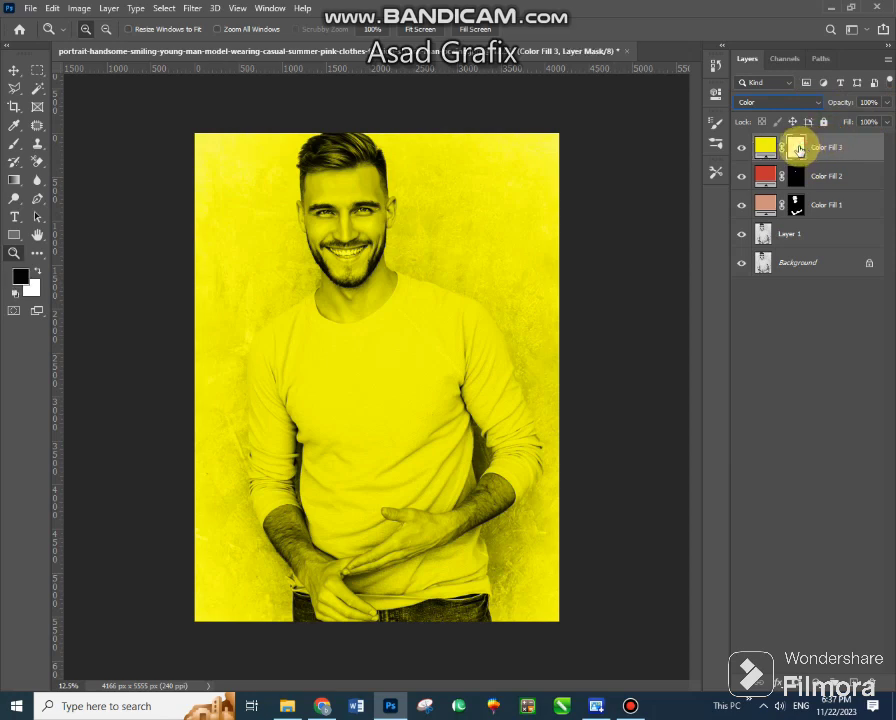
key(ctrl+i)
click(886, 102)
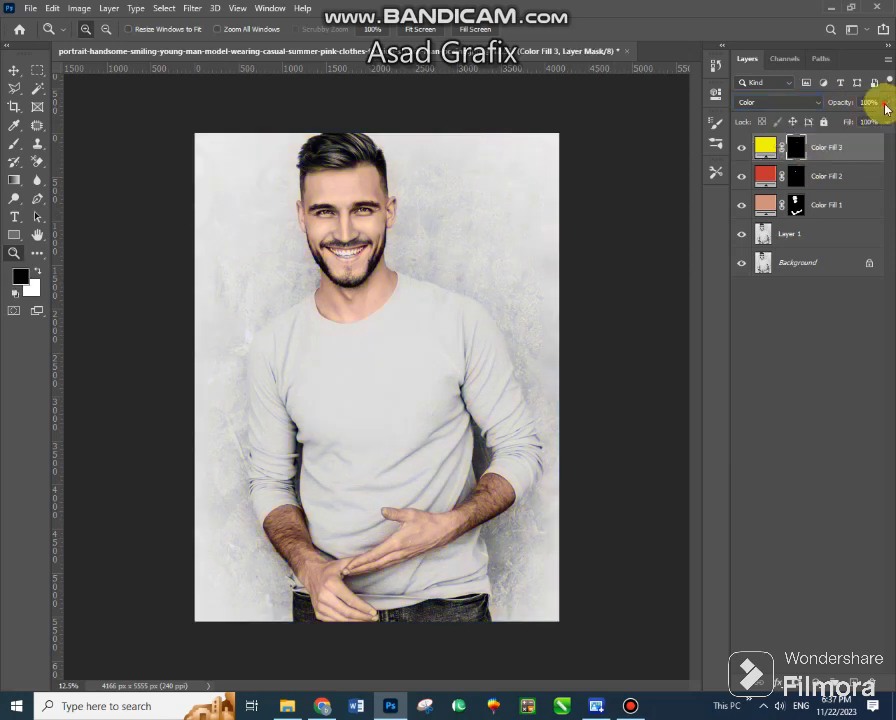
drag(885, 119, 868, 122)
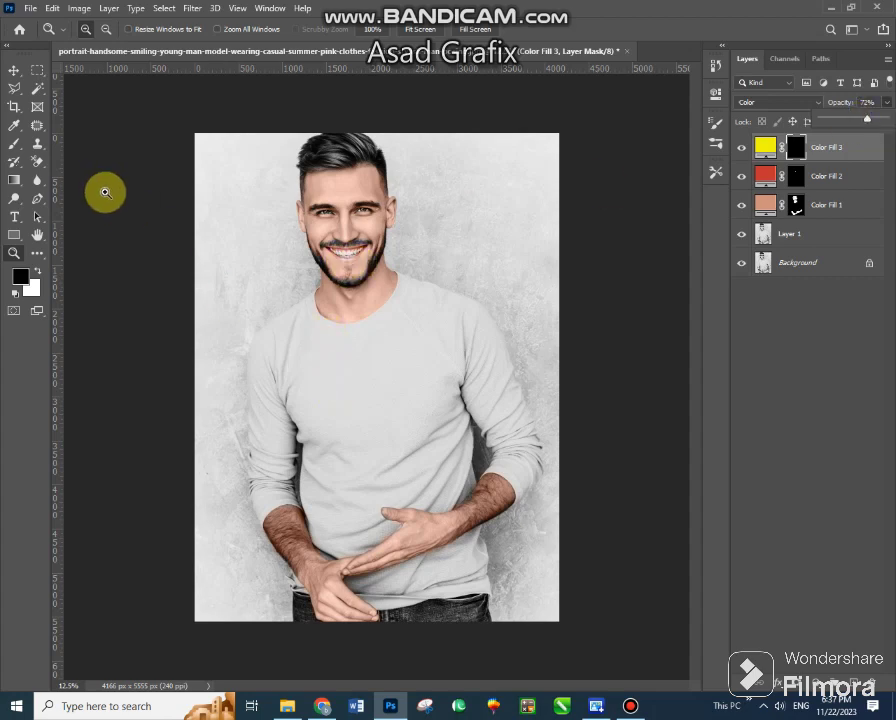
click(14, 143)
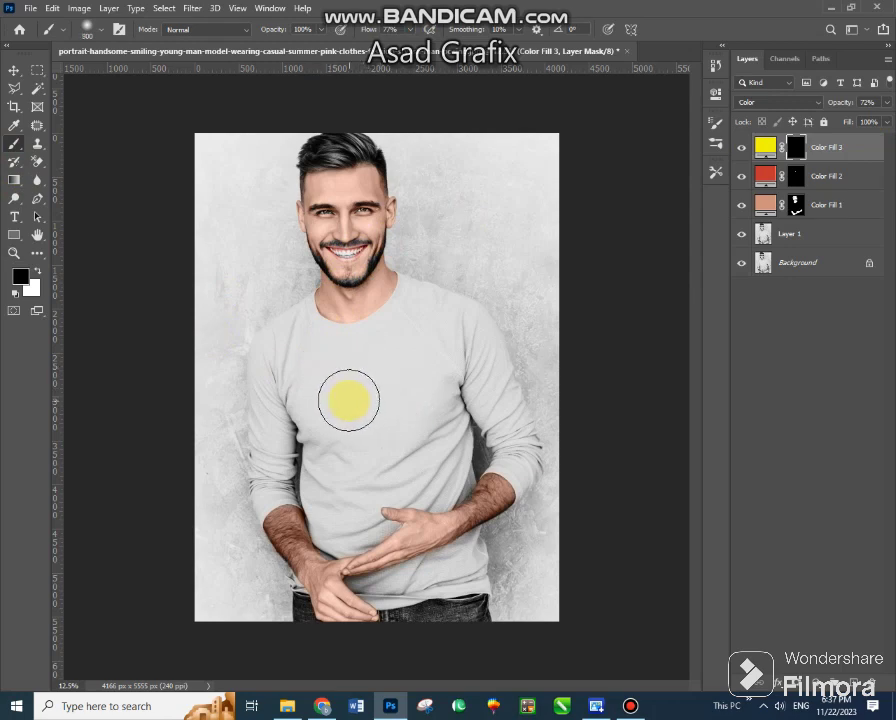
Paint yellow over the chest, sleeves, cuff, shoulder and lower shirt band on Color Fill 3's mask
click(37, 271)
mouse_move(380, 392)
mouse_down()
mouse_move(410, 388)
mouse_move(404, 334)
mouse_move(340, 356)
mouse_move(297, 343)
mouse_up()
key(bracketleft)
key(bracketleft)
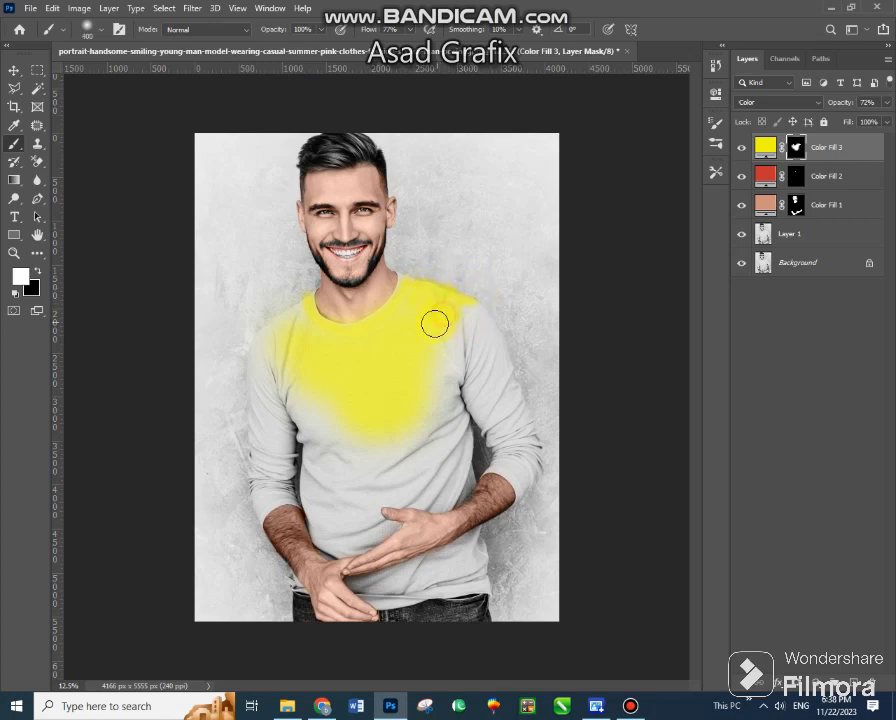
mouse_move(447, 429)
mouse_down()
mouse_move(310, 322)
mouse_move(312, 452)
mouse_move(276, 394)
mouse_move(289, 482)
mouse_move(276, 490)
mouse_move(442, 480)
mouse_move(371, 523)
mouse_move(310, 498)
mouse_up()
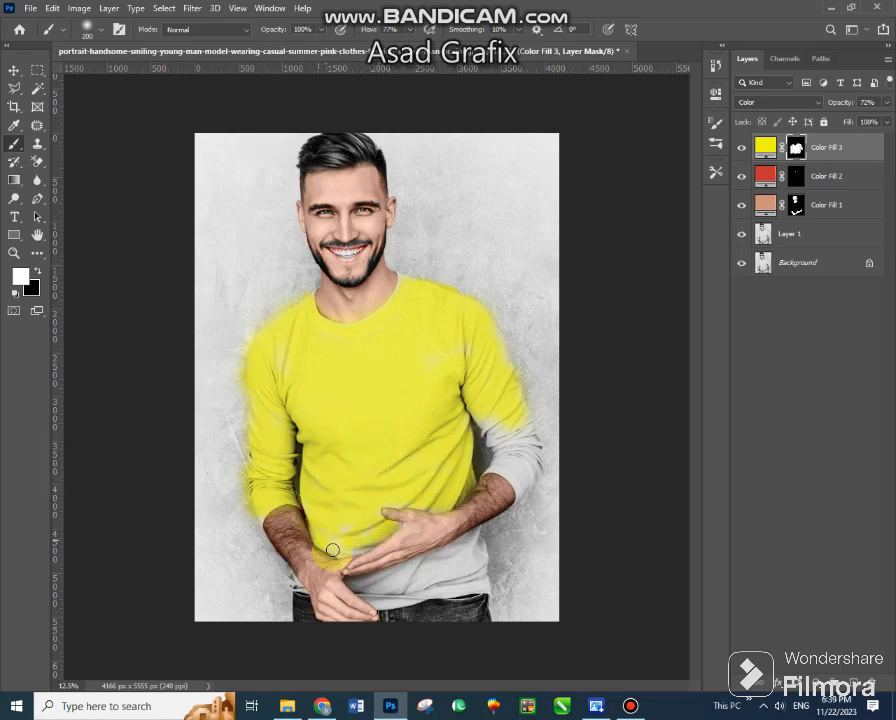
drag(332, 549, 320, 544)
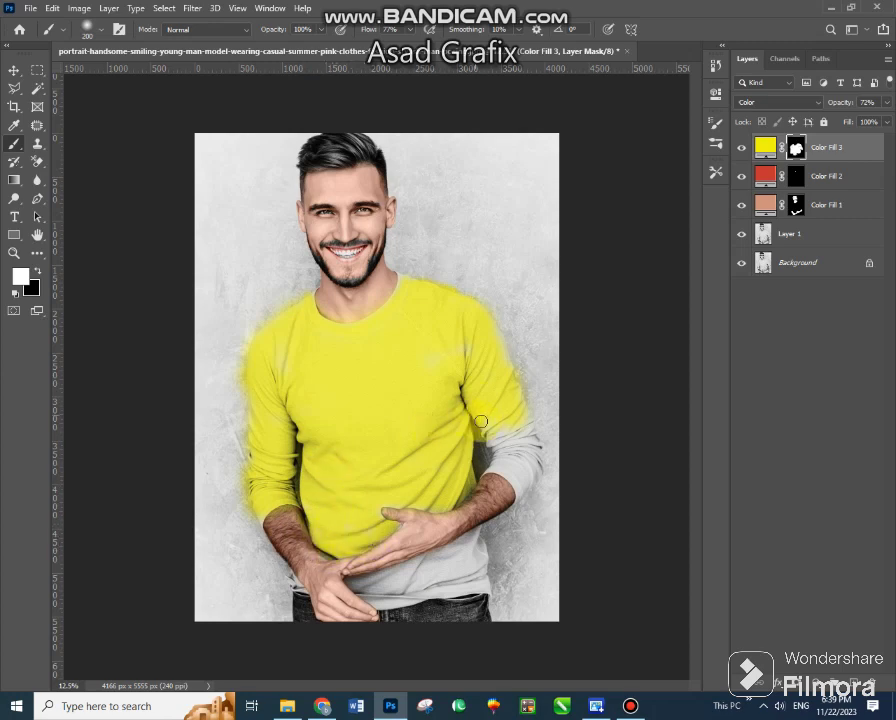
mouse_move(530, 452)
mouse_down()
mouse_move(496, 464)
mouse_move(524, 480)
mouse_up()
click(407, 282)
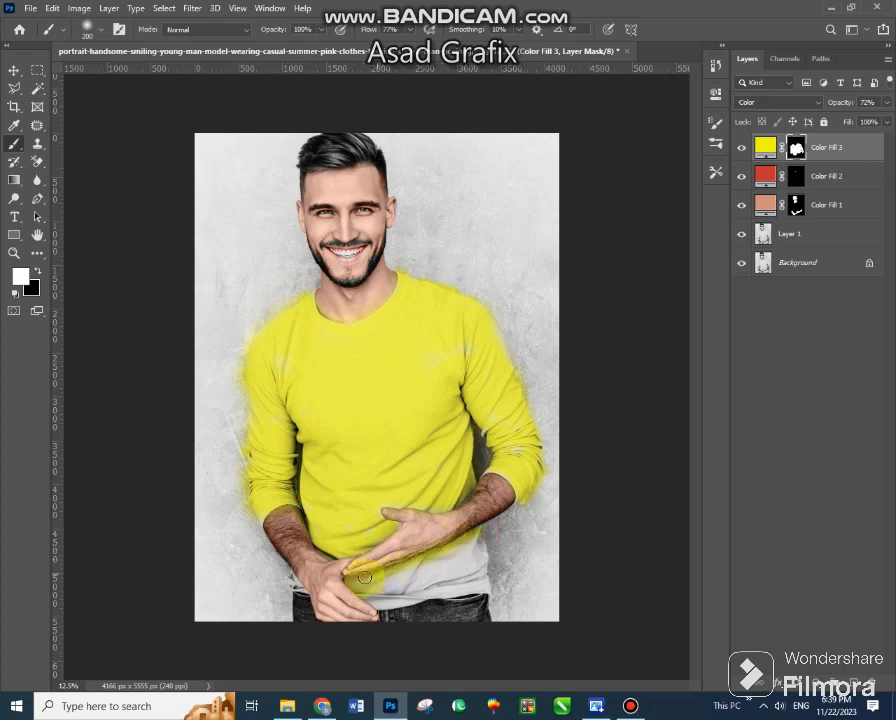
drag(466, 550, 377, 583)
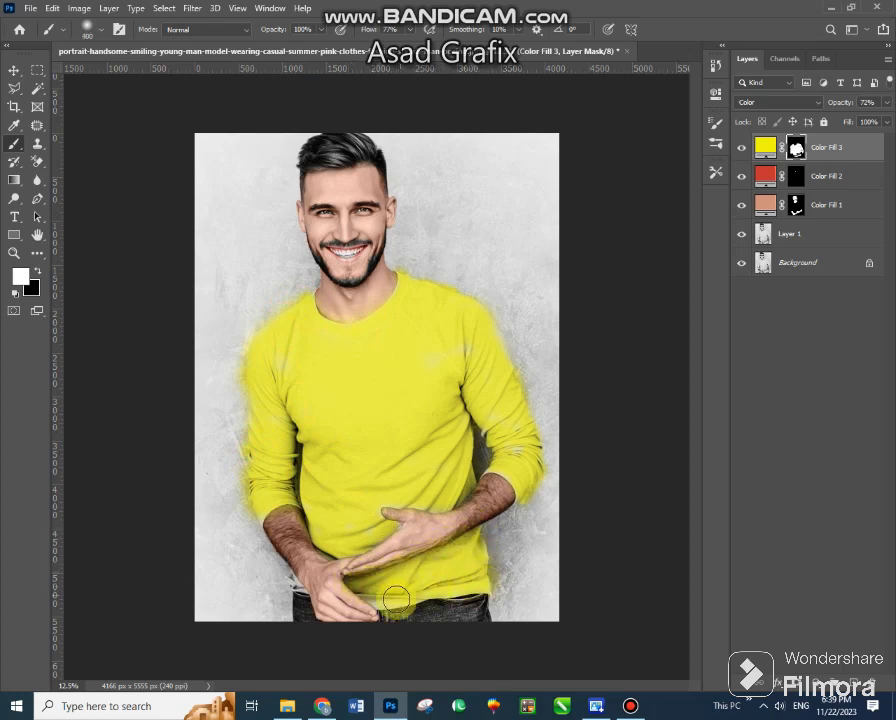
drag(456, 570, 290, 581)
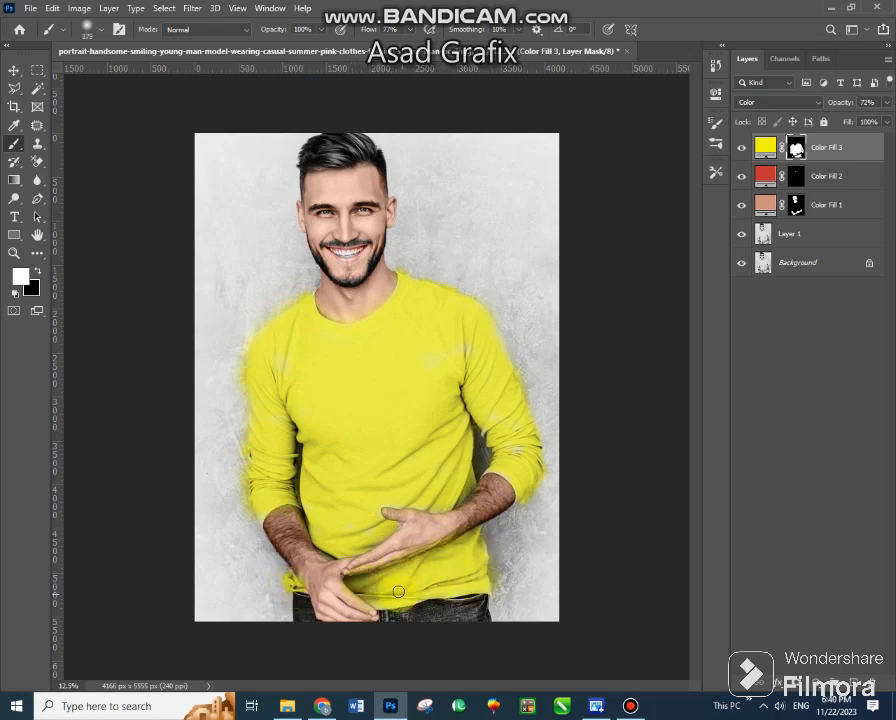
key(bracketleft)
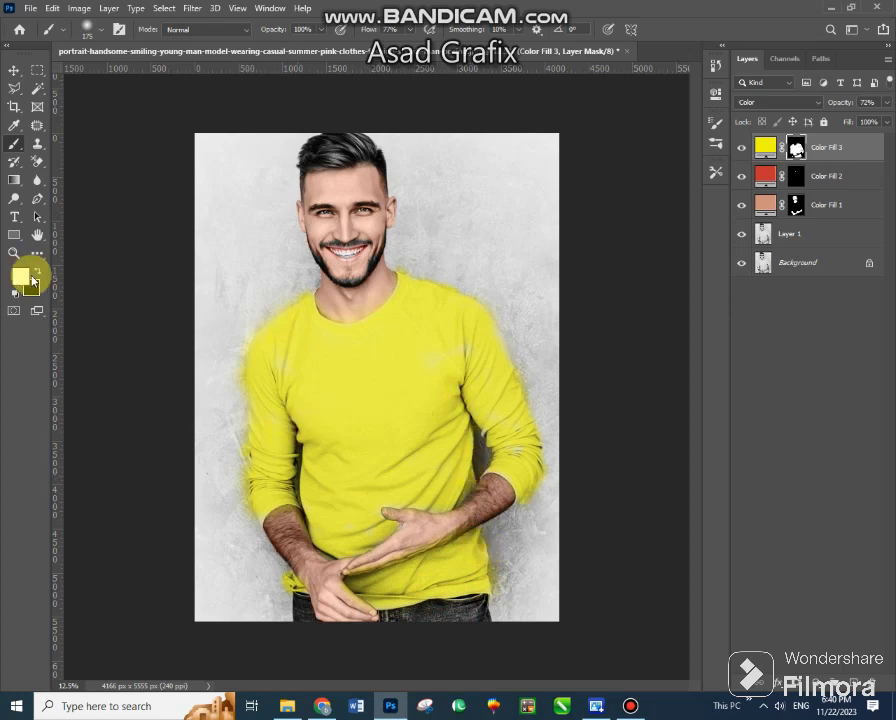
Paint black with an enlarged brush over the yellow spill along the shirt's outer edges
click(36, 271)
key(bracketright)
key(bracketright)
key(bracketright)
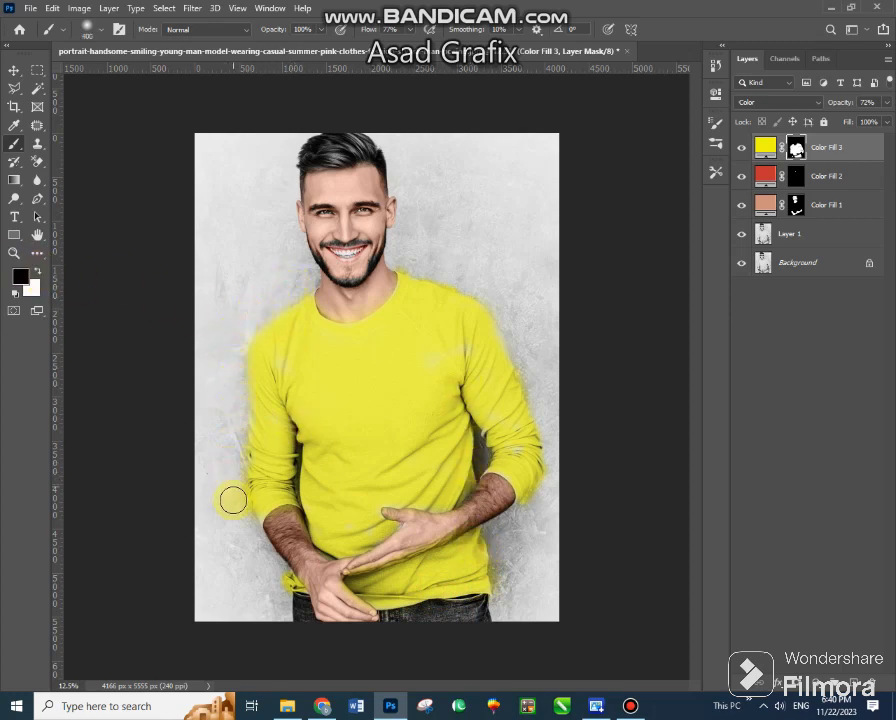
drag(504, 580, 556, 480)
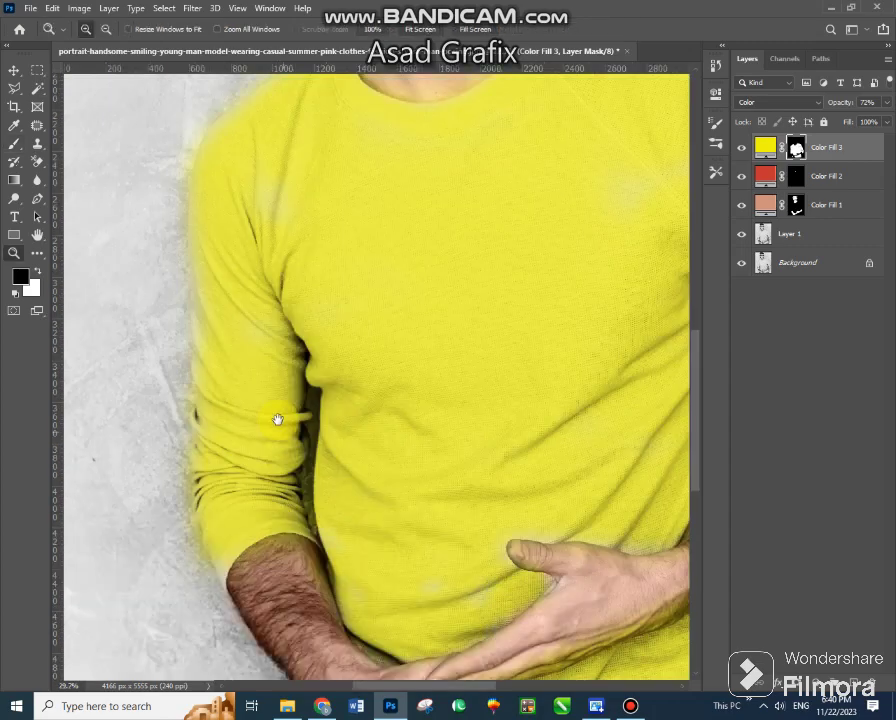
Zoom in to check the lower shirt and hands, then zoom back out to the portrait
scroll(276, 420, up, 4)
scroll(292, 92, up, 5)
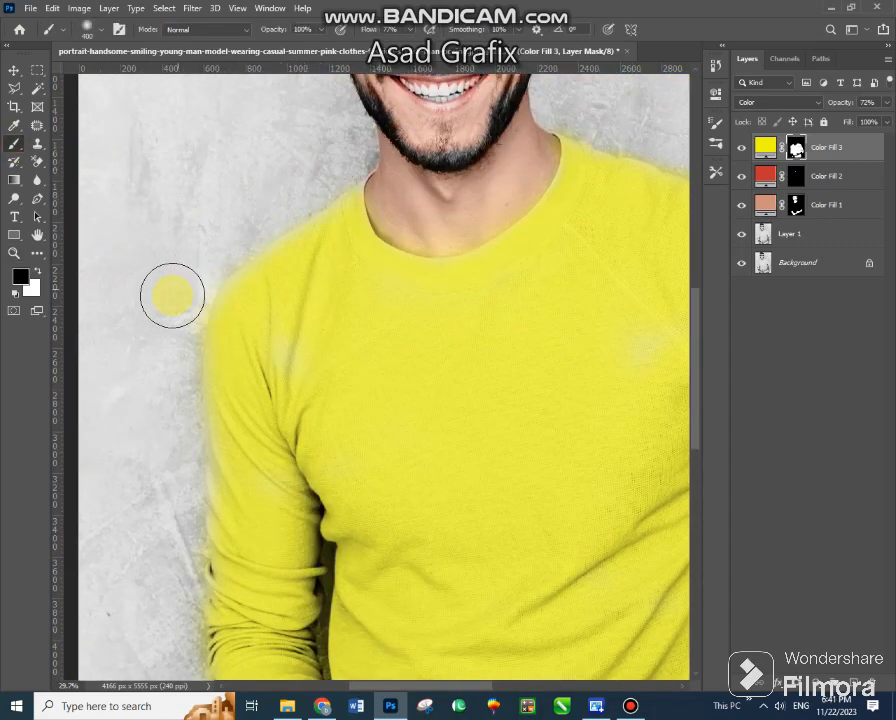
scroll(174, 294, down, 5)
drag(278, 605, 232, 525)
scroll(390, 530, right, 5)
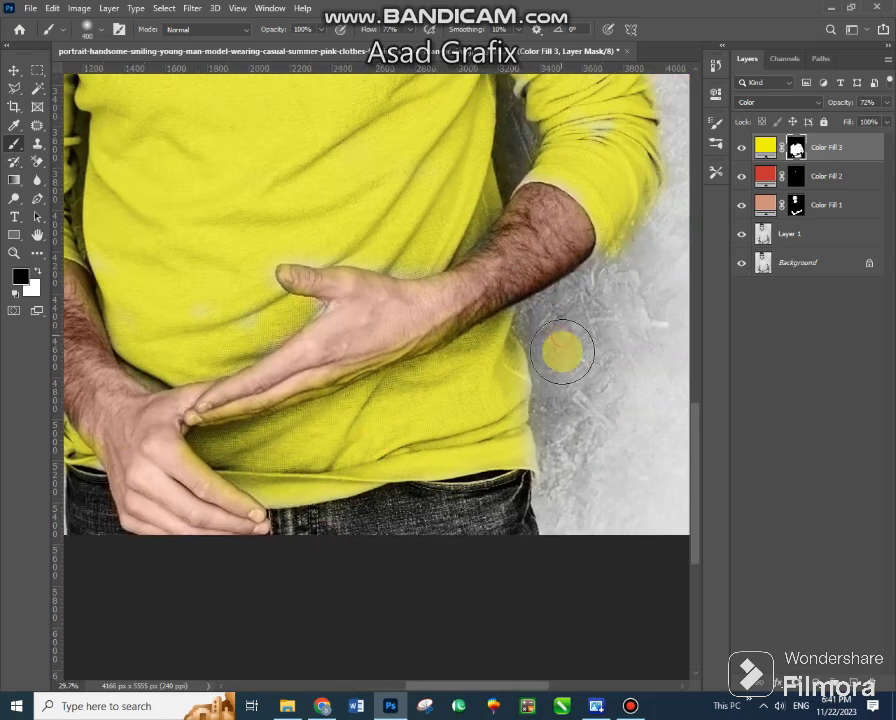
scroll(562, 352, right, 3)
scroll(562, 352, up, 3)
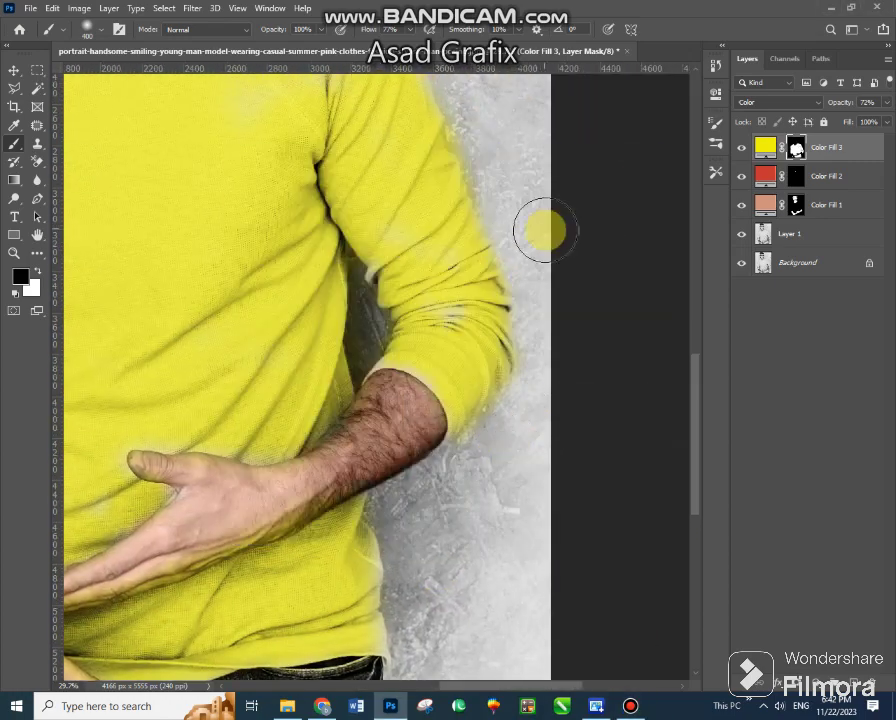
scroll(458, 414, up, 5)
scroll(296, 194, down, 3)
key(z)
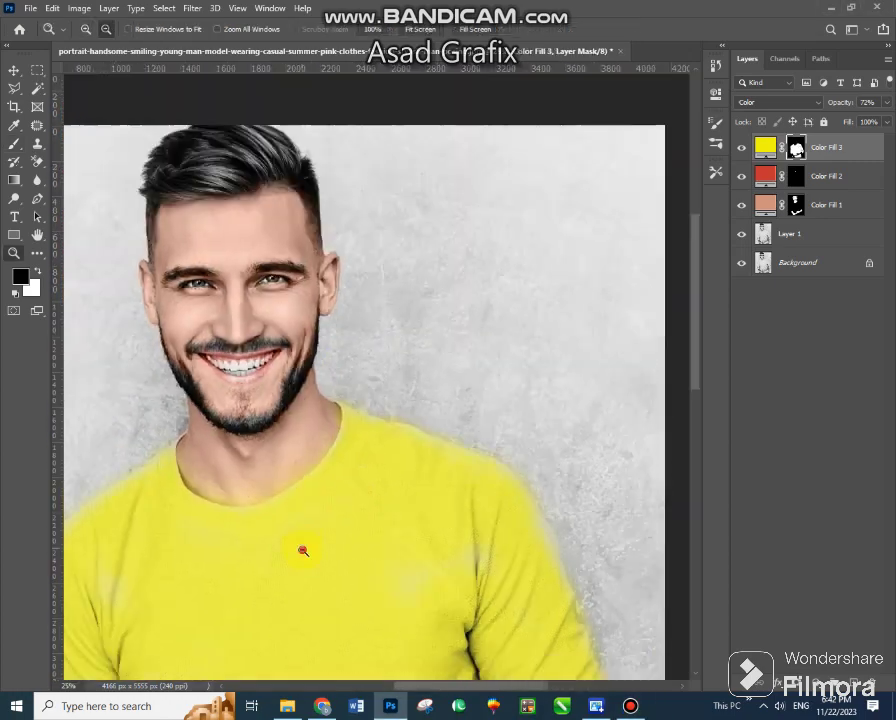
scroll(302, 548, down, 2)
drag(296, 490, 296, 472)
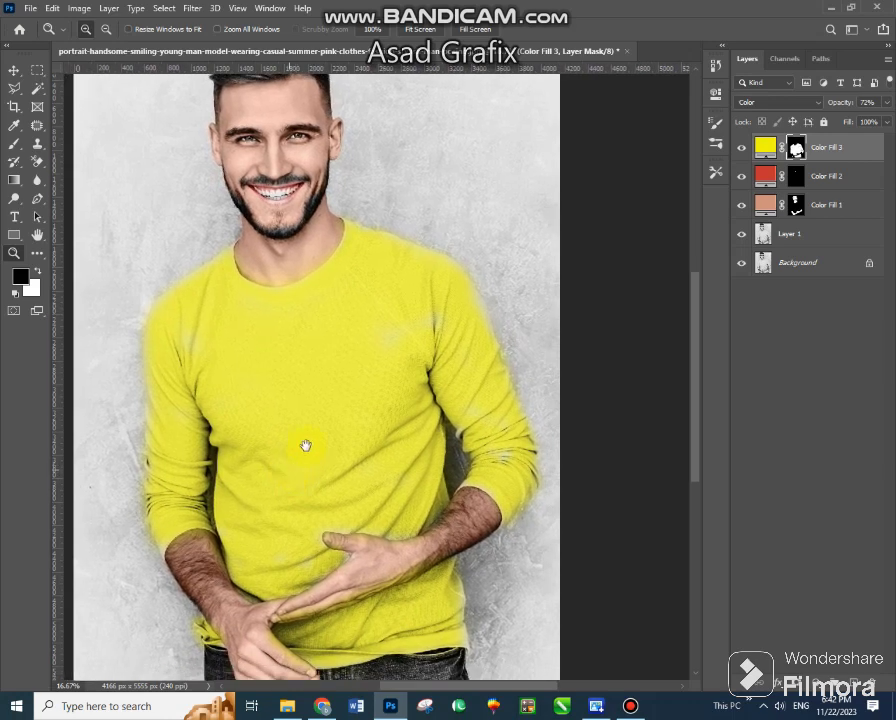
drag(350, 503, 355, 487)
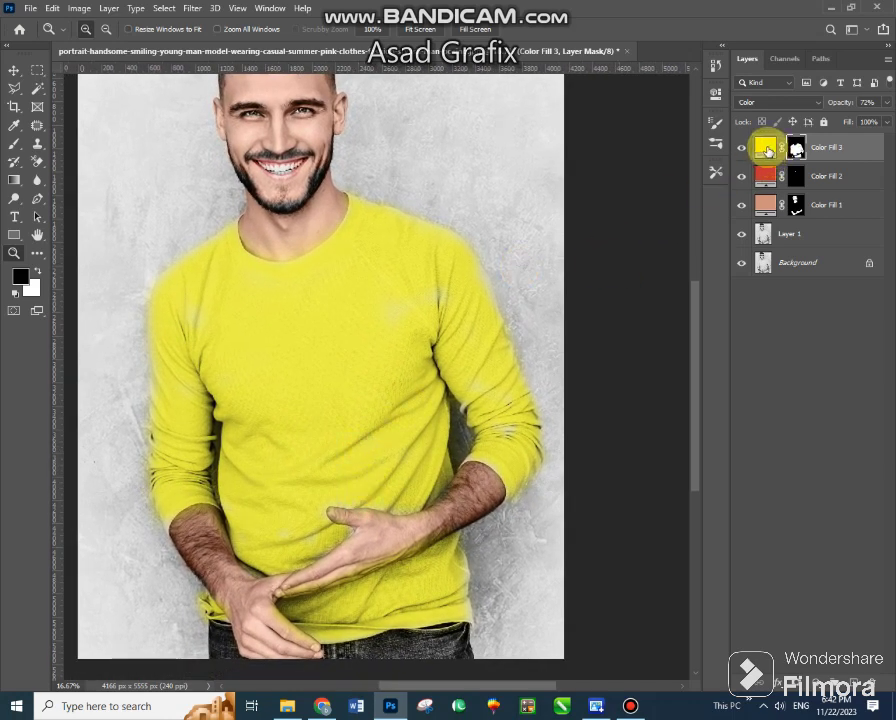
alt+click(436, 273)
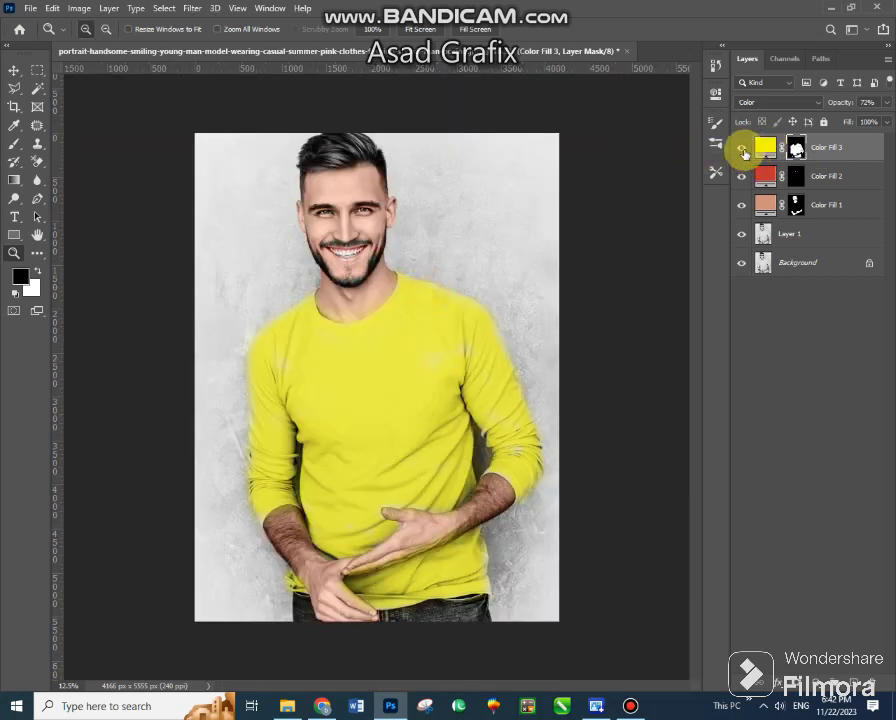
click(743, 150)
click(743, 150)
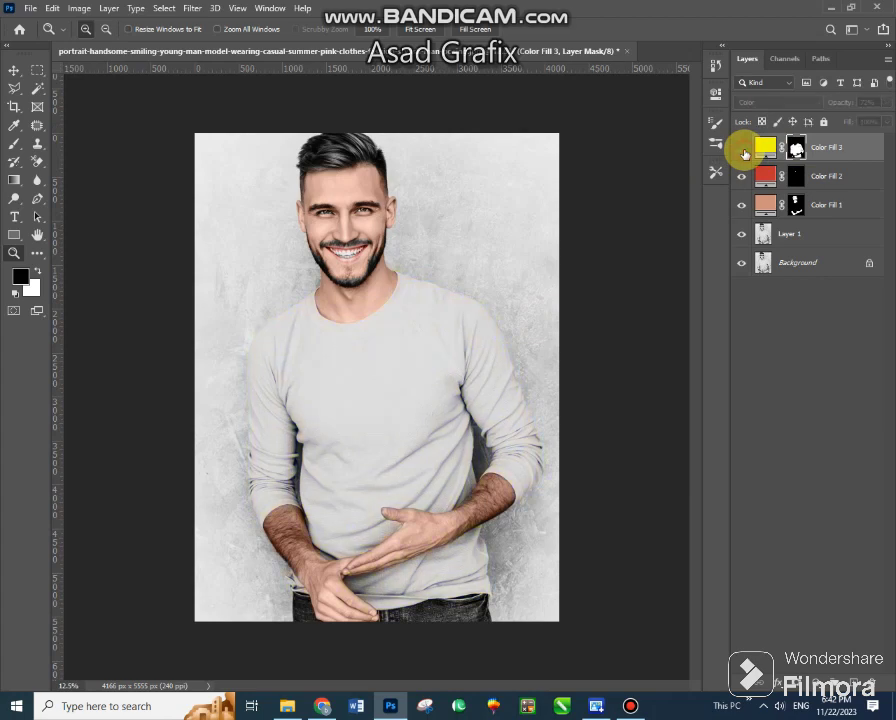
click(743, 150)
click(743, 150)
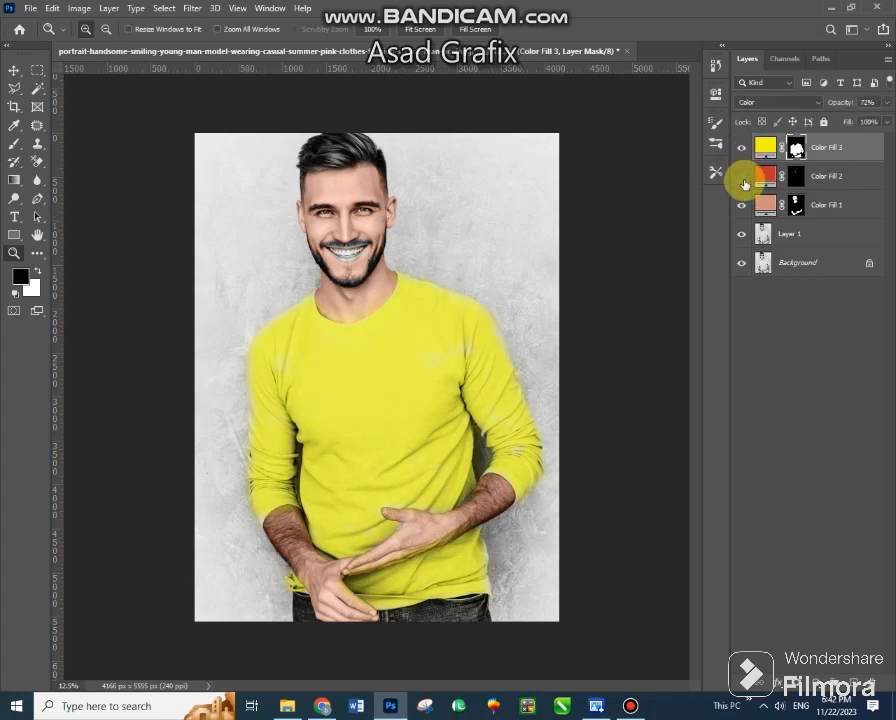
click(743, 177)
click(741, 205)
click(740, 150)
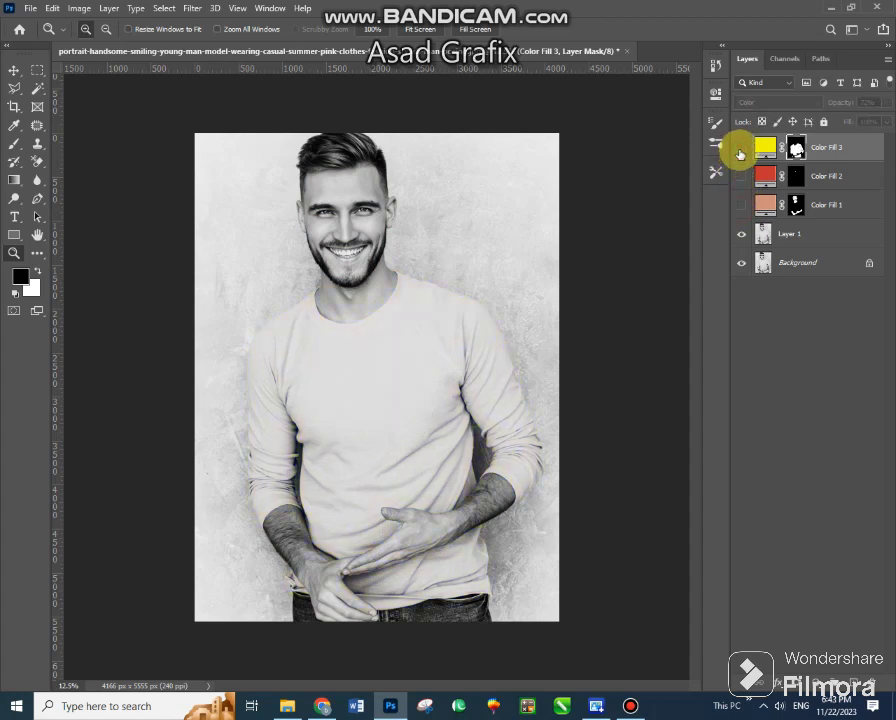
click(742, 207)
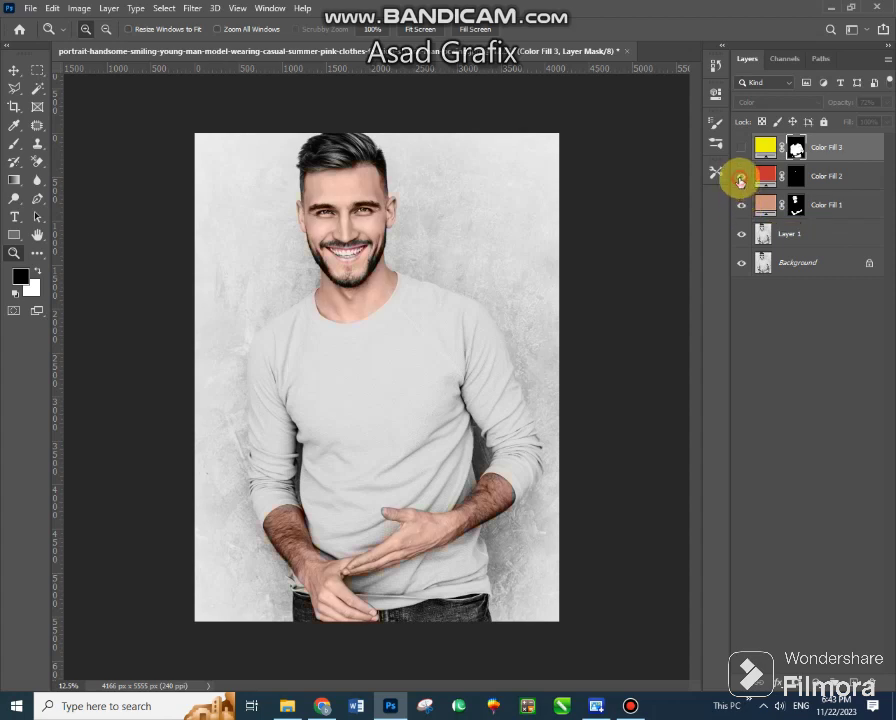
click(740, 177)
click(740, 150)
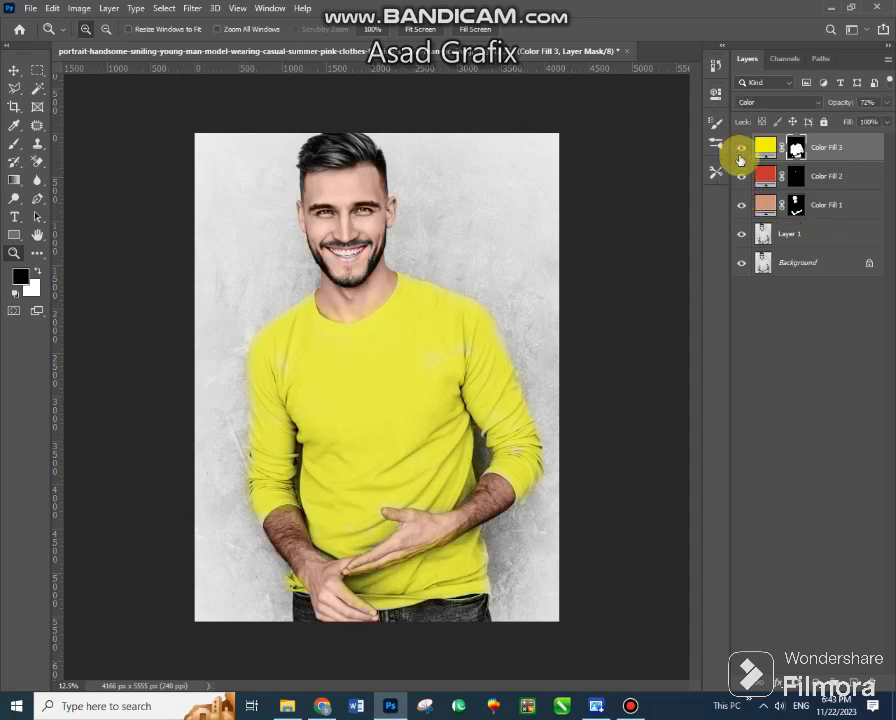
Recolour Color Fill 3 from yellow to a saturated lime green (#96e905)
click(766, 148)
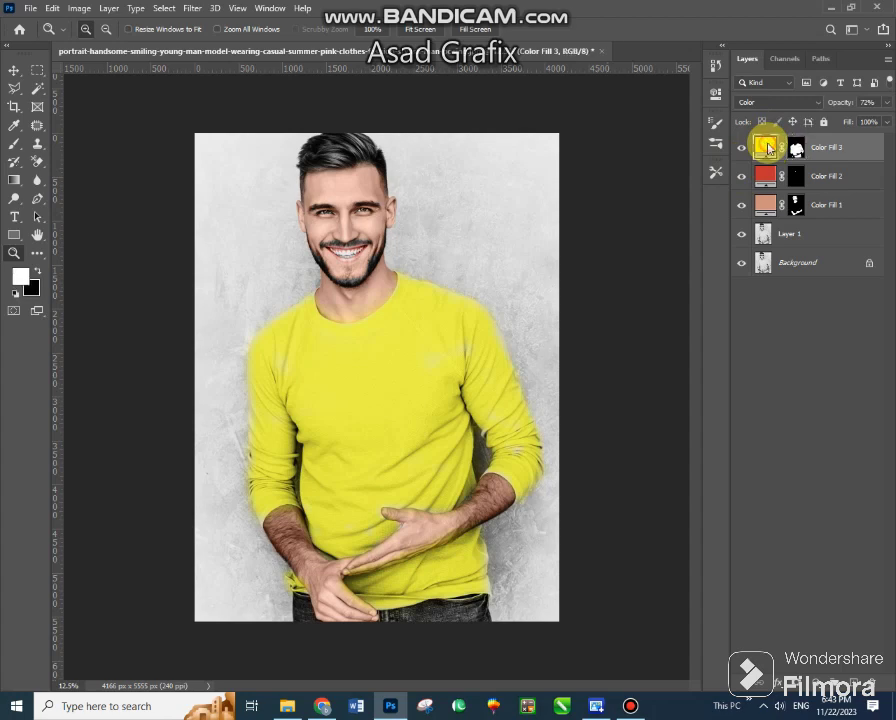
double_click(766, 148)
drag(498, 216, 586, 200)
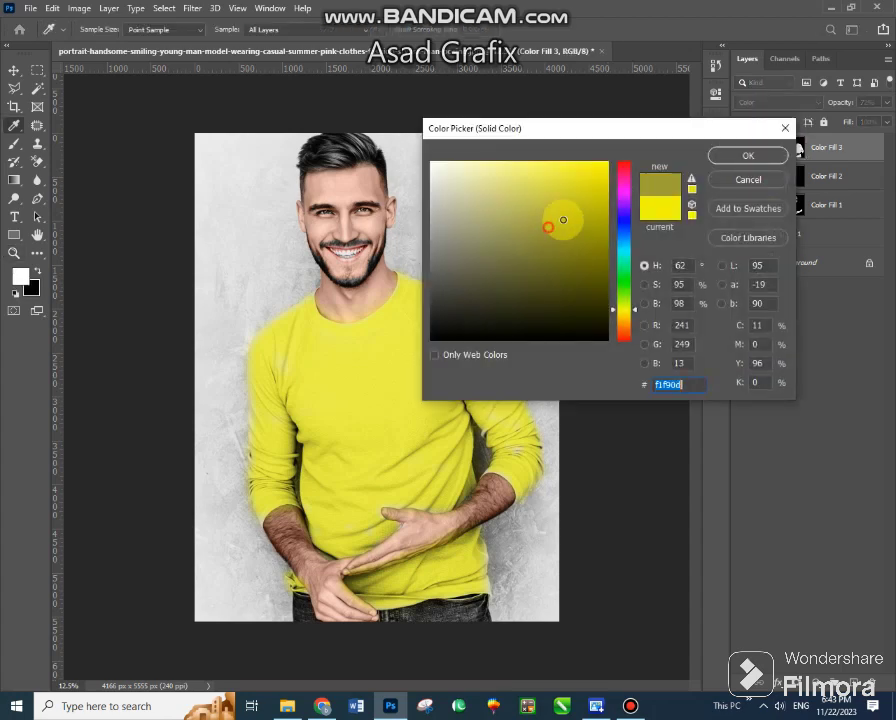
click(614, 226)
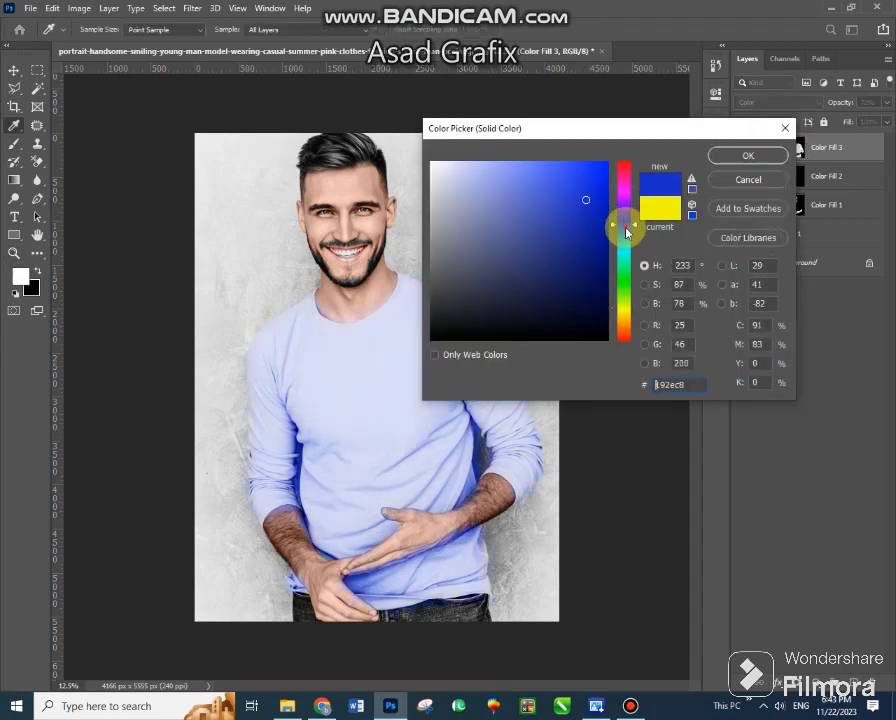
drag(629, 228, 628, 235)
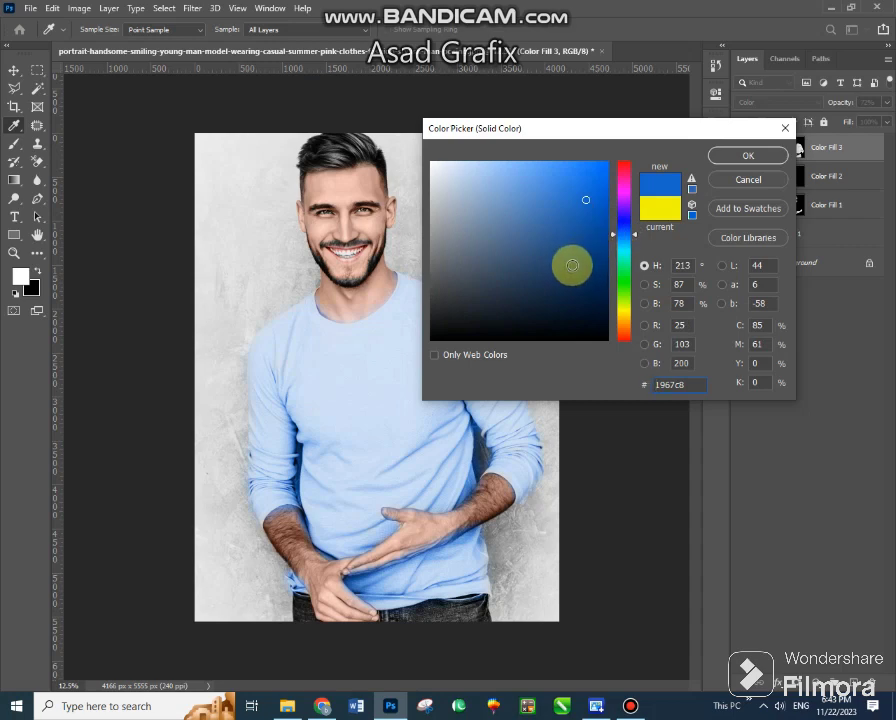
drag(584, 242, 626, 165)
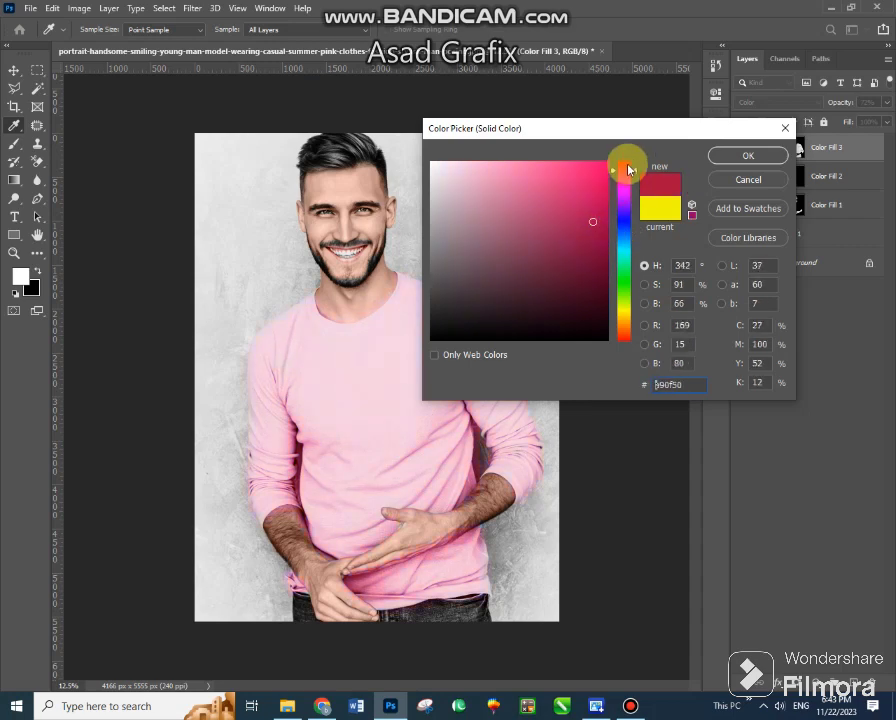
click(602, 186)
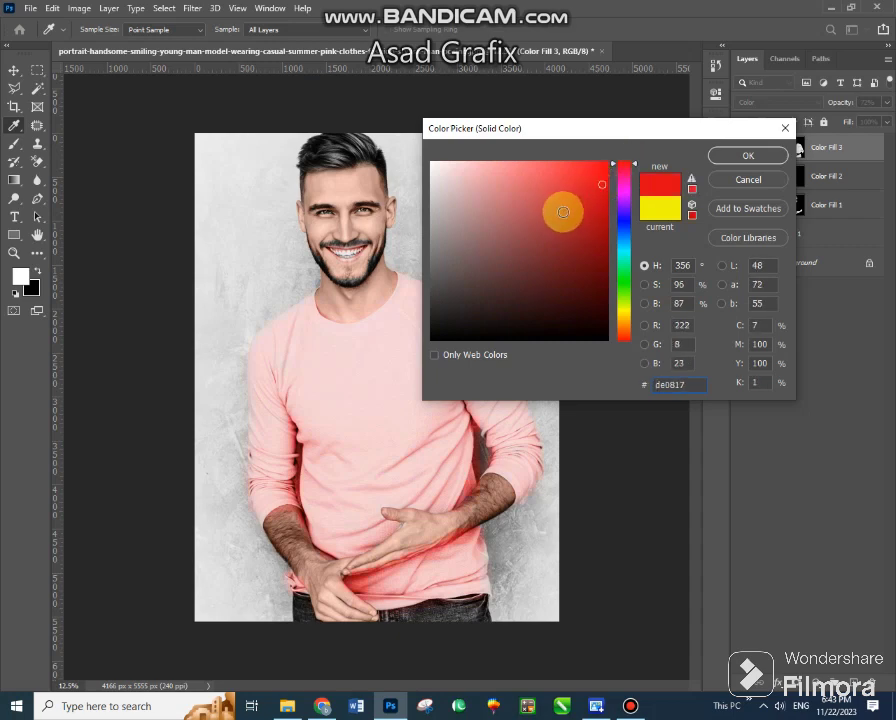
drag(578, 196, 604, 160)
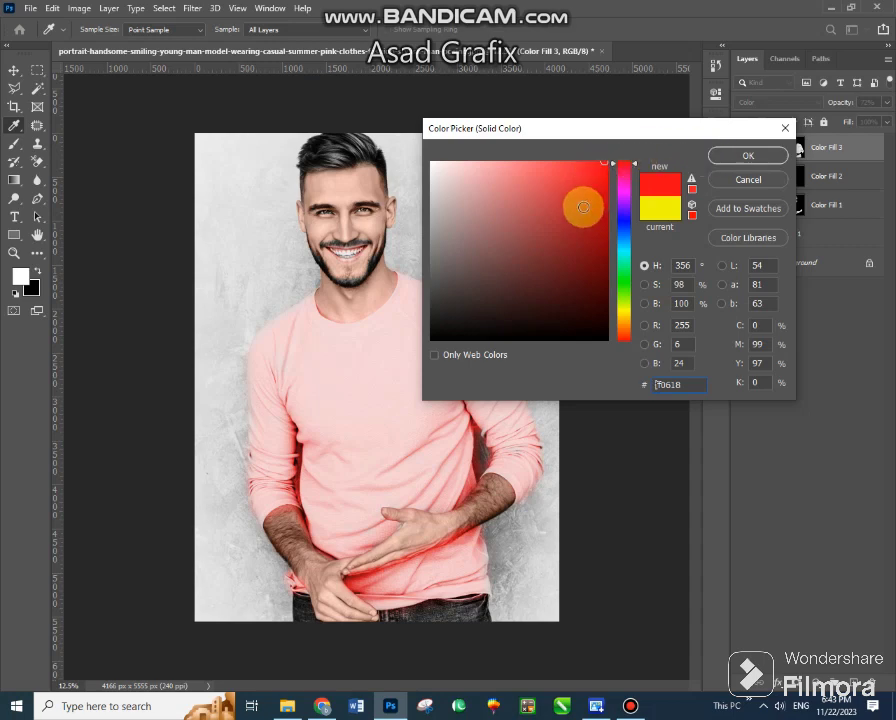
mouse_move(582, 206)
mouse_down()
mouse_move(481, 306)
mouse_move(584, 179)
mouse_up()
drag(620, 222, 644, 300)
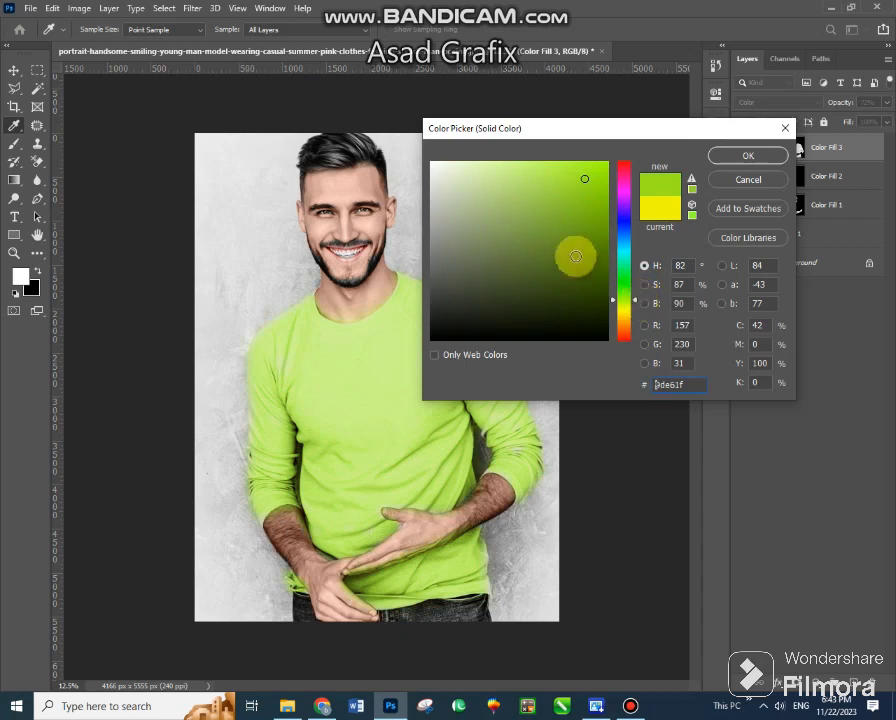
drag(580, 230, 605, 177)
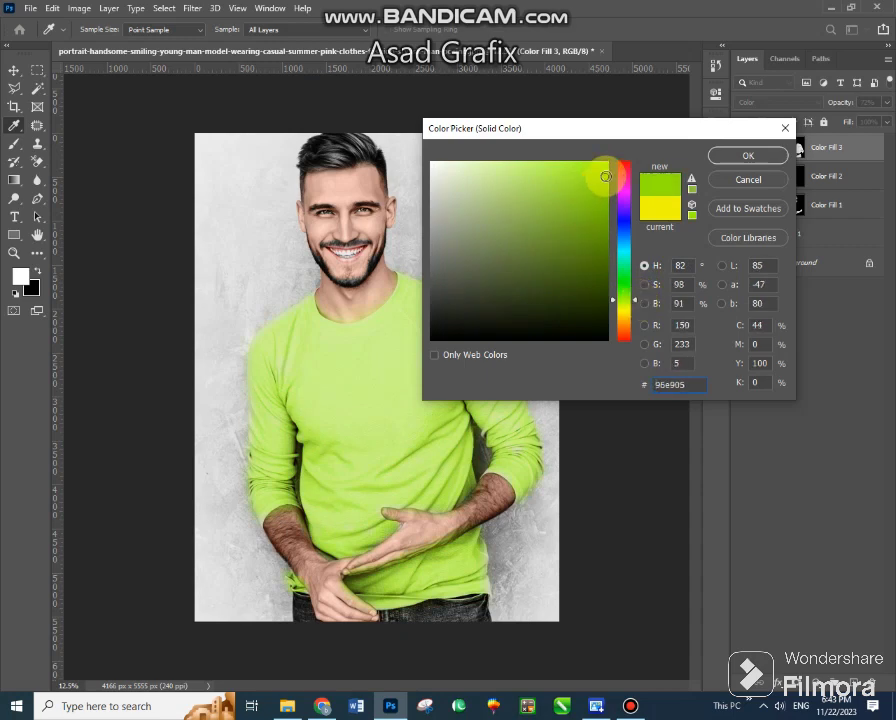
click(726, 155)
key(z)
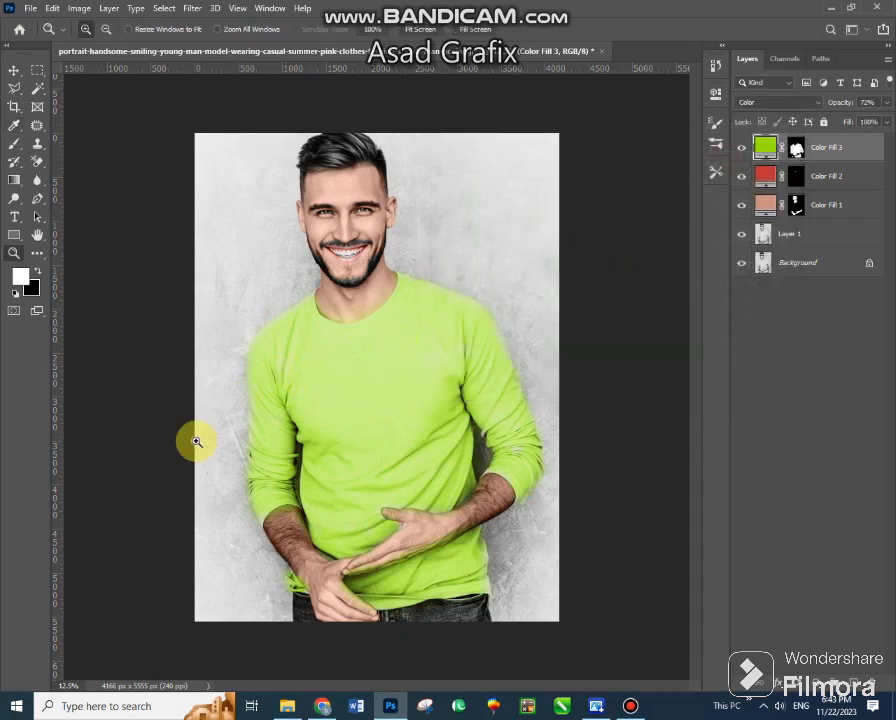
Paint black at brush size 175 on Color Fill 3's mask to clear green from the left elbow
drag(212, 446, 384, 544)
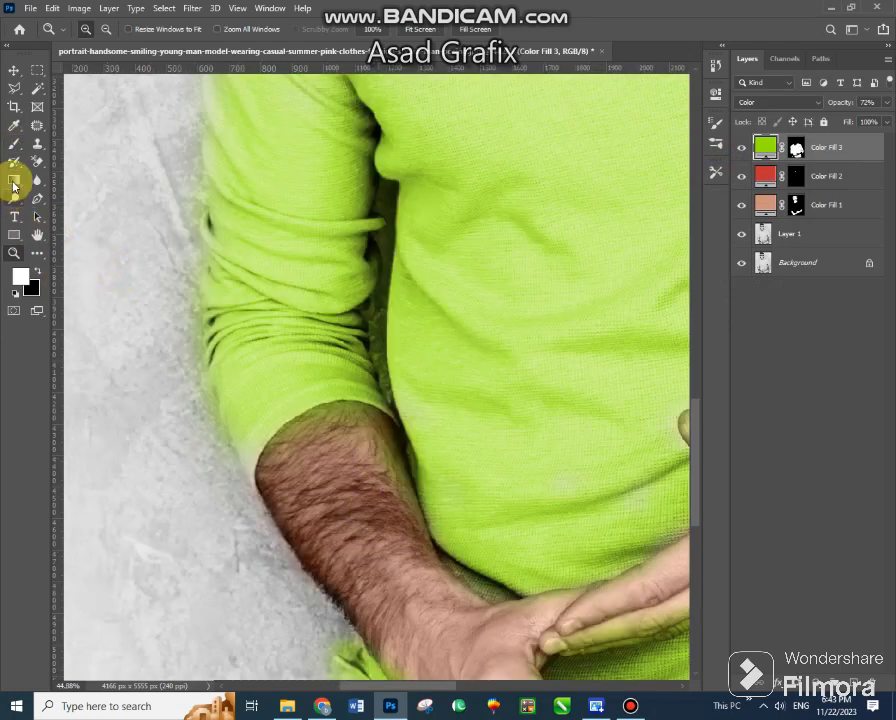
click(14, 143)
click(37, 271)
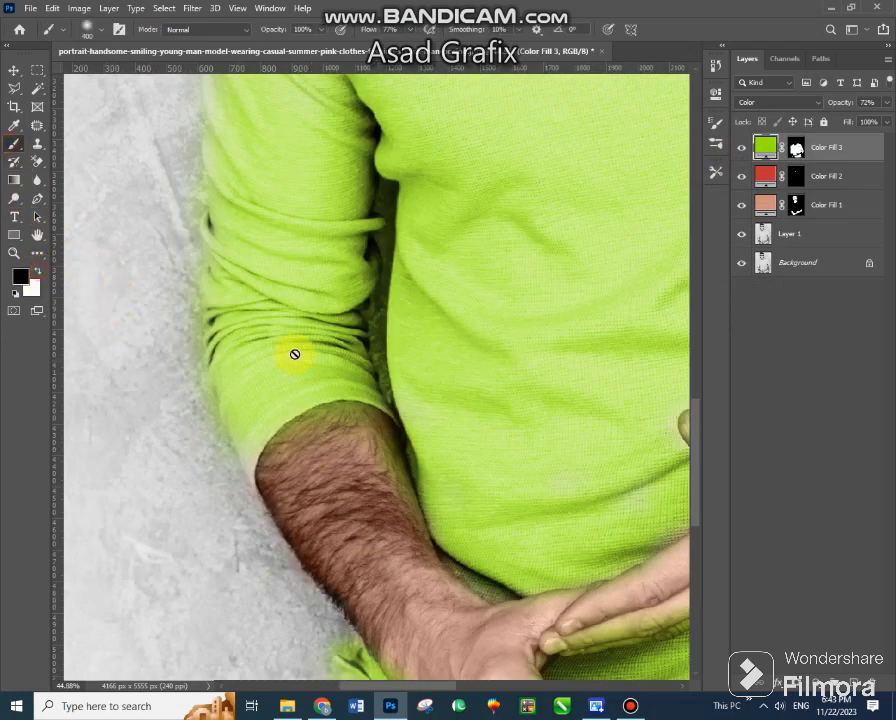
click(796, 148)
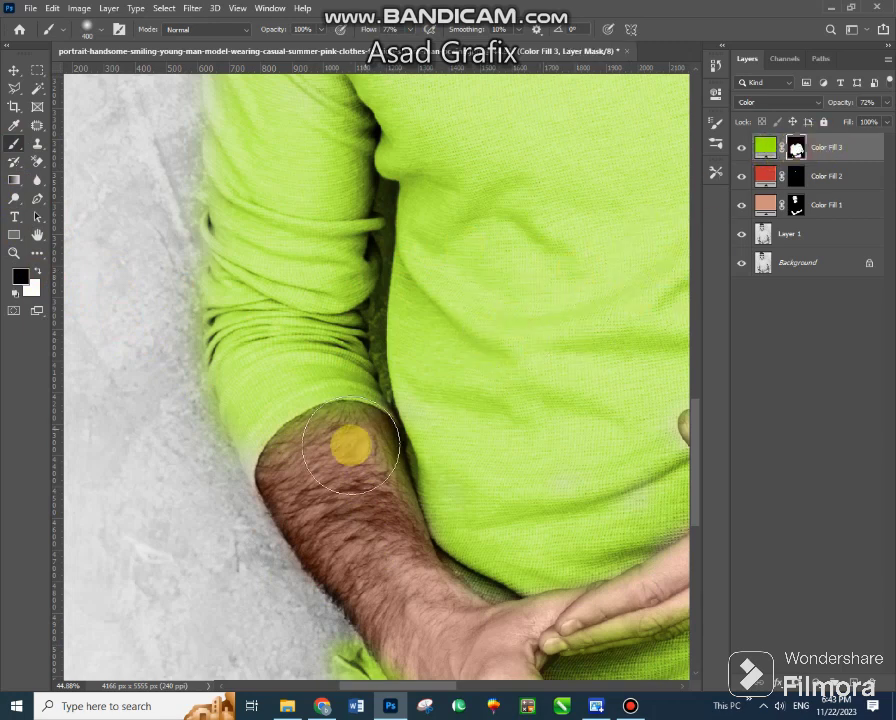
key(bracketleft)
key(bracketleft)
key(bracketleft)
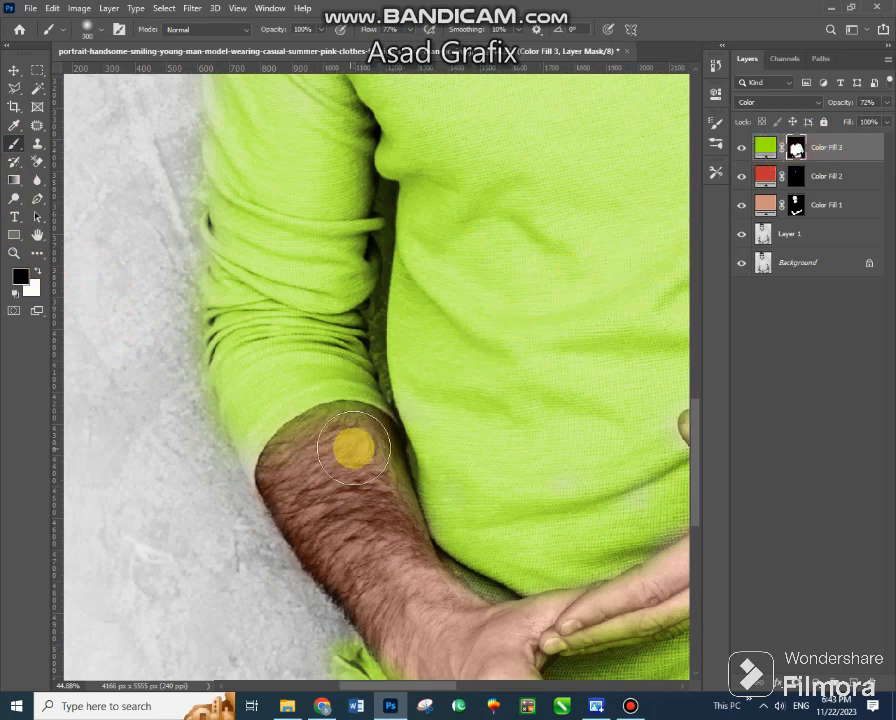
click(366, 425)
mouse_move(366, 425)
mouse_down()
mouse_move(336, 424)
mouse_move(304, 486)
mouse_move(384, 480)
mouse_up()
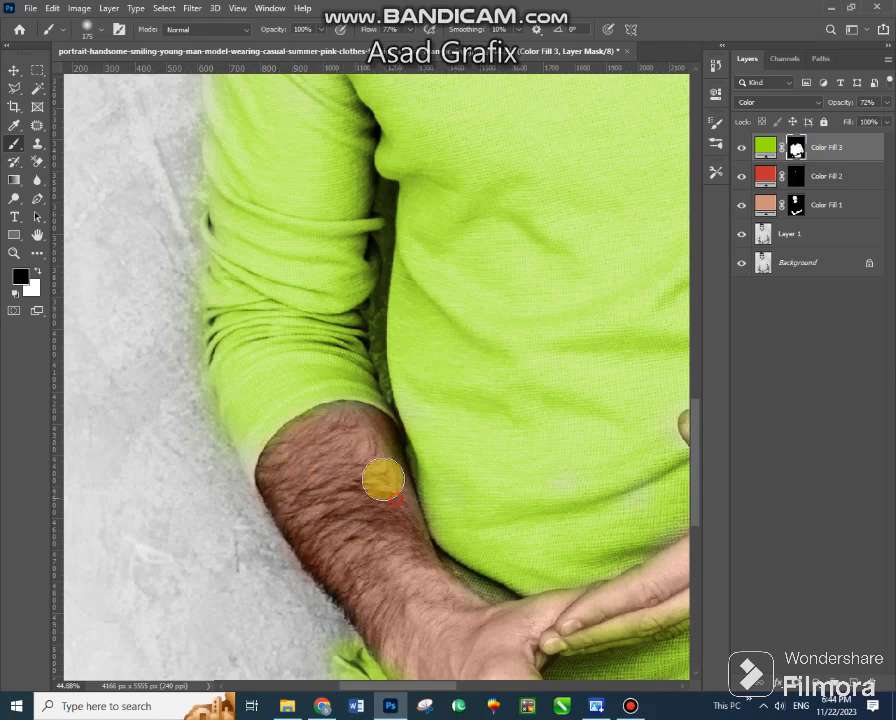
Pan along both forearms and hands up toward the chest to check the tint edges
drag(334, 503, 258, 428)
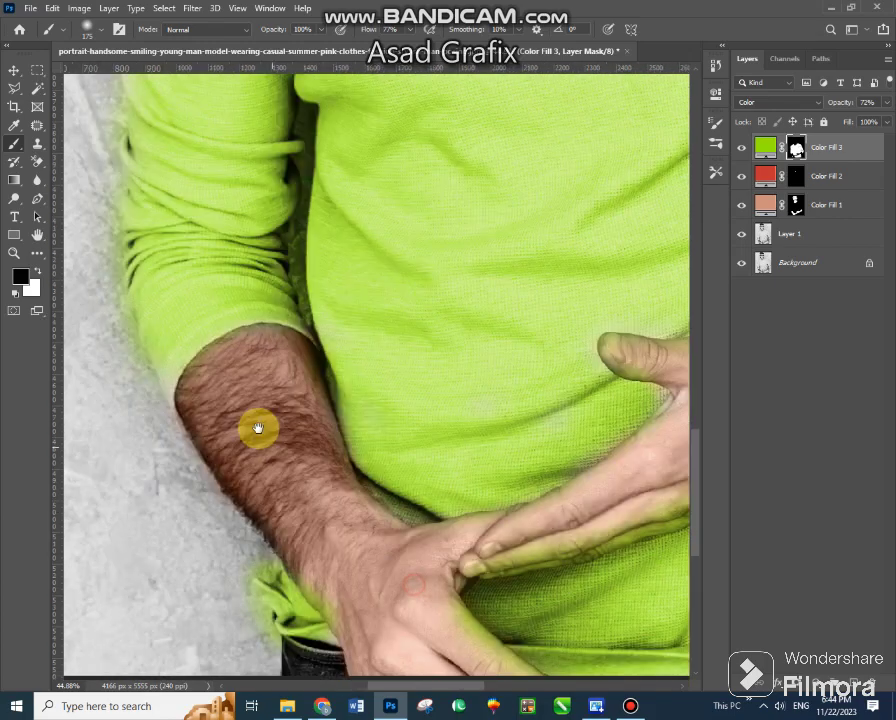
drag(349, 545, 270, 460)
drag(390, 460, 370, 450)
drag(504, 444, 394, 460)
mouse_move(484, 366)
mouse_down()
mouse_move(393, 445)
mouse_move(359, 449)
mouse_up()
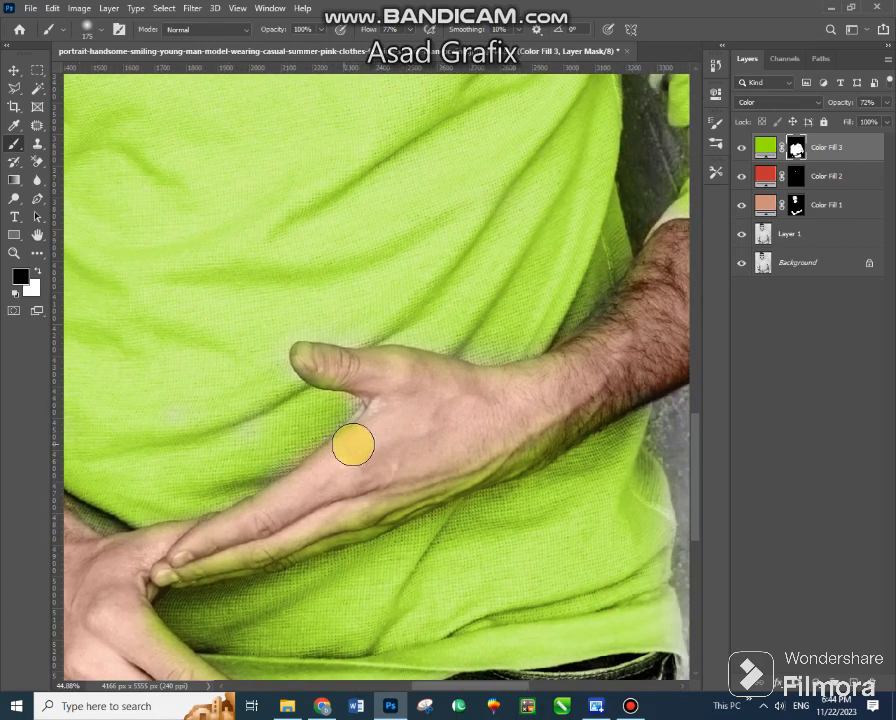
click(483, 404)
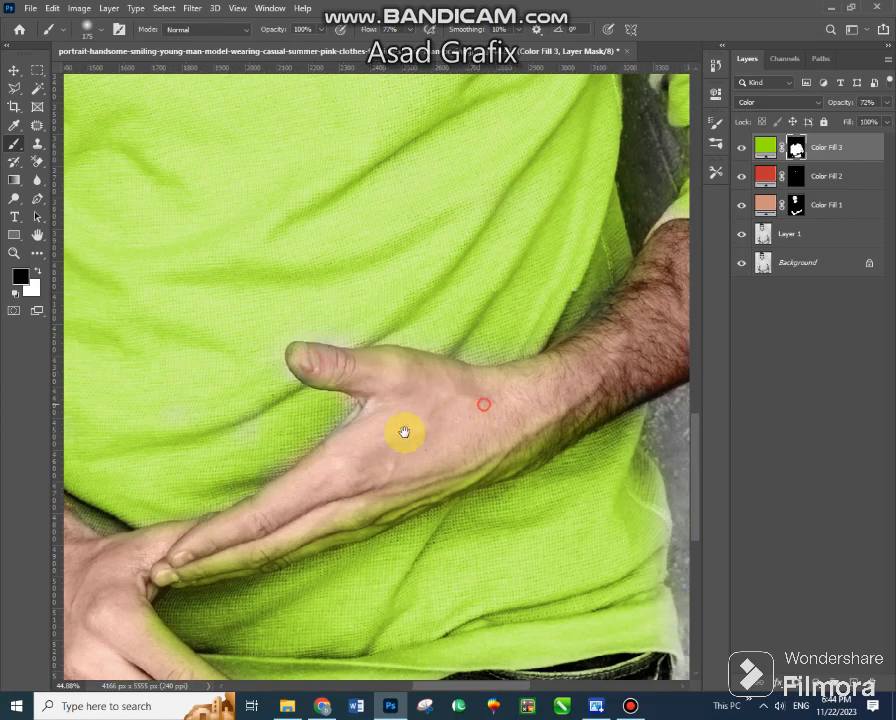
drag(404, 432, 284, 432)
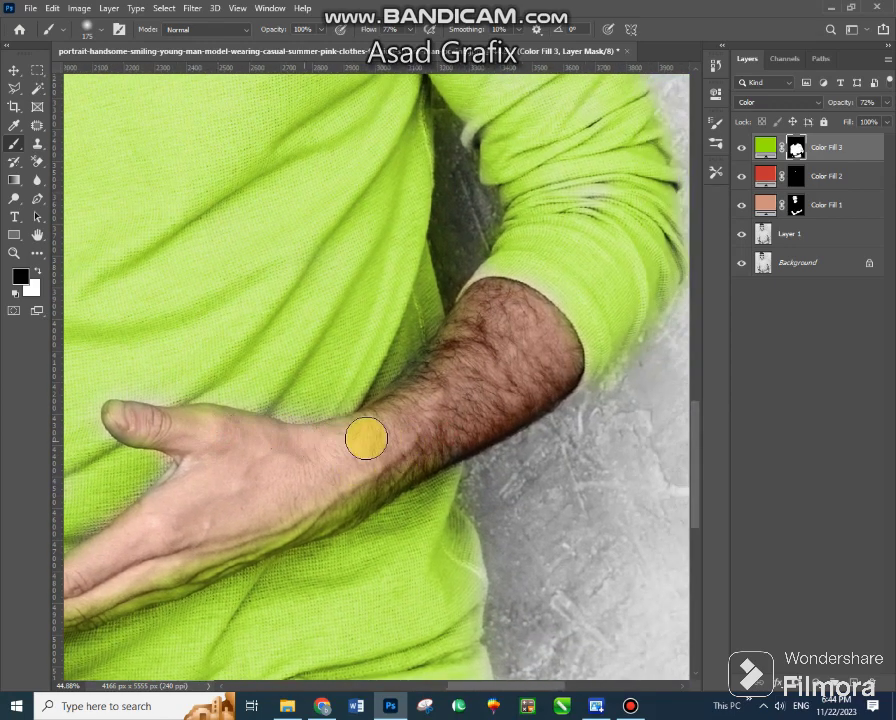
drag(496, 352, 386, 480)
drag(316, 410, 440, 491)
Paint black on Color Fill 3's mask to tidy the green edge along the neckline
mouse_move(320, 130)
mouse_down()
mouse_move(310, 358)
mouse_move(348, 426)
mouse_up()
mouse_move(268, 466)
mouse_down()
mouse_move(357, 429)
mouse_move(288, 450)
mouse_up()
key(z)
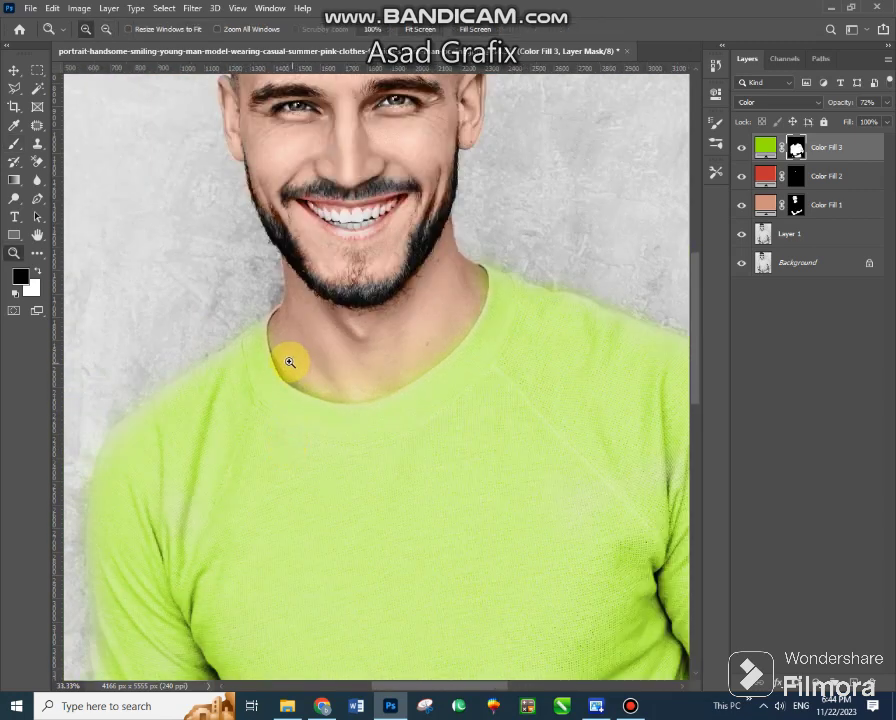
click(14, 143)
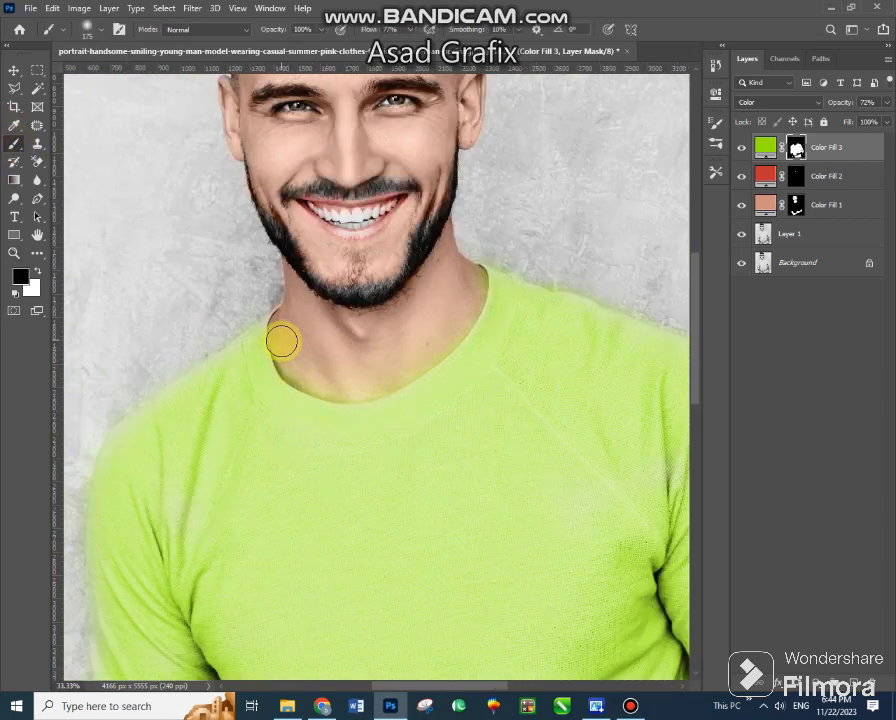
drag(298, 368, 312, 376)
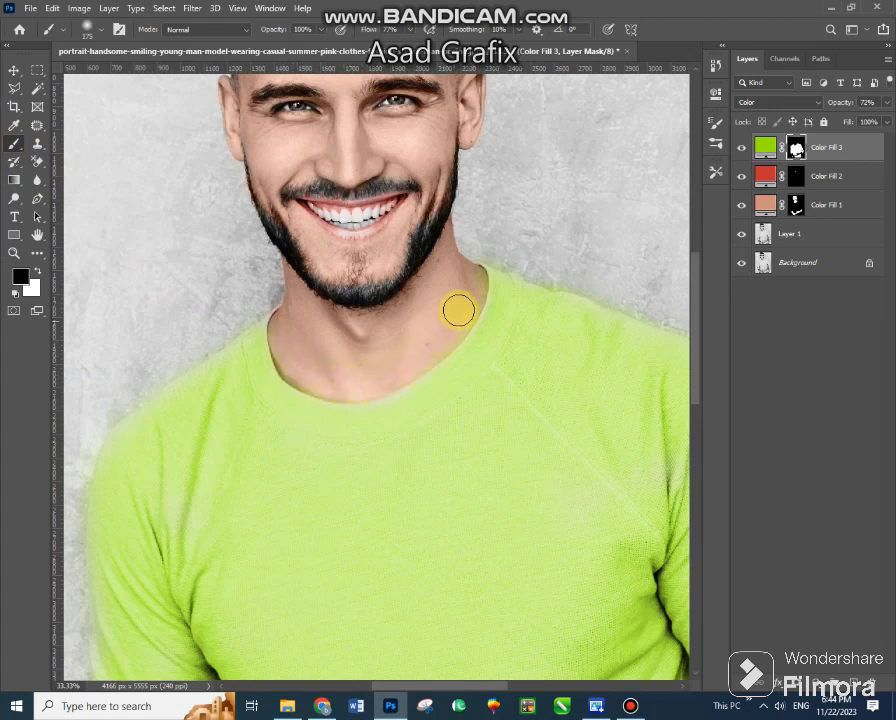
click(464, 274)
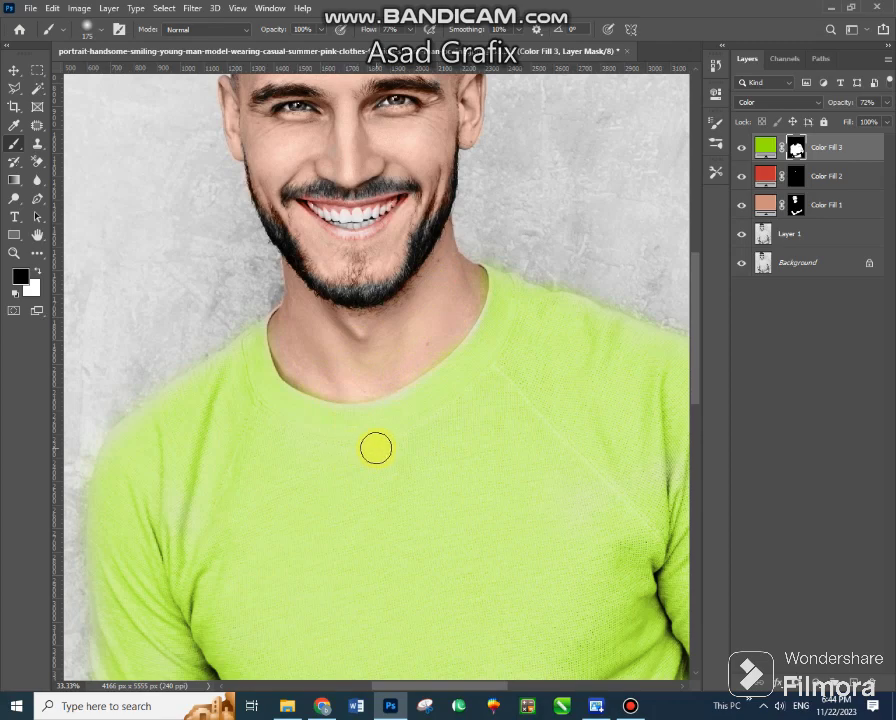
Zoom out until the entire portrait is visible
key(z)
alt+click(316, 466)
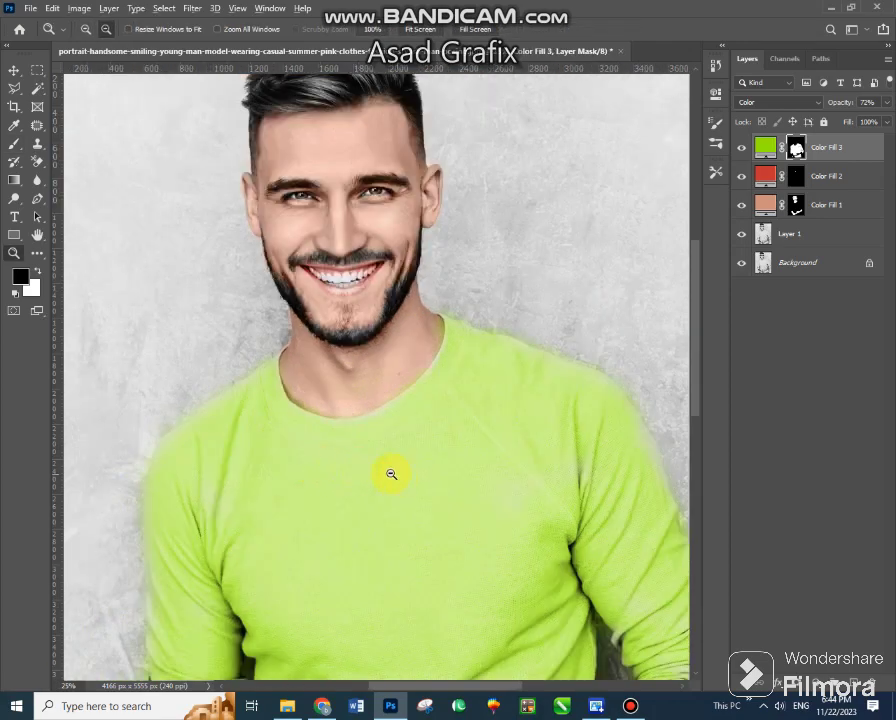
alt+click(370, 487)
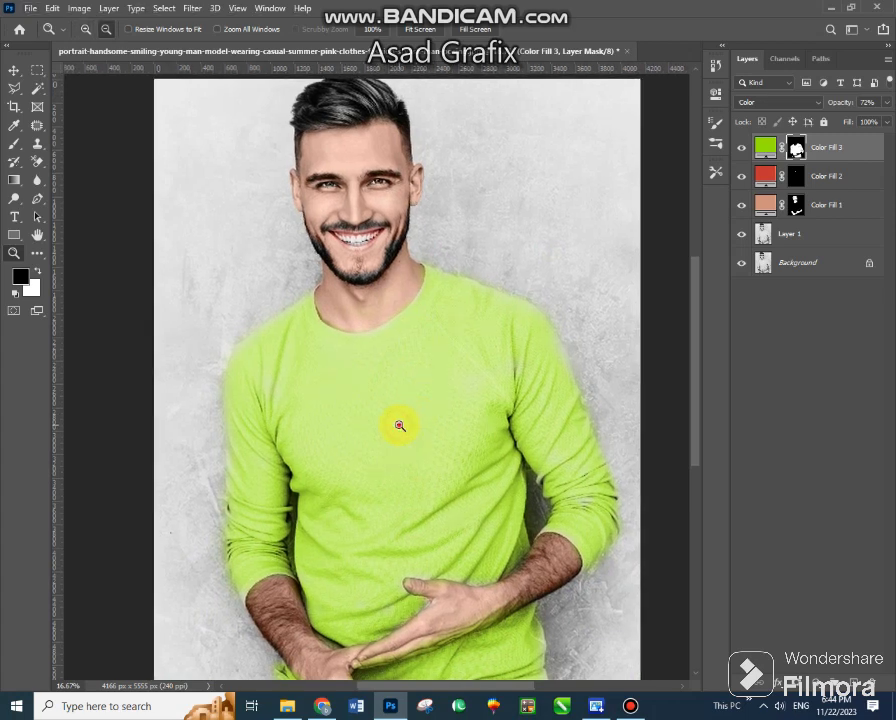
alt+click(400, 426)
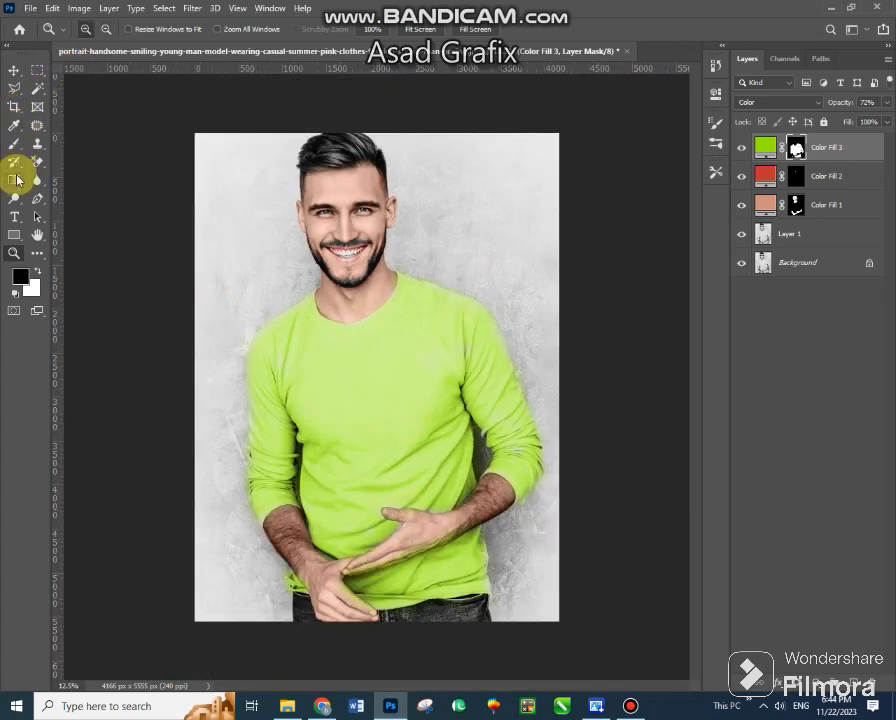
Clean green off the hand, recolour Color Fill 3 pure yellow and set its opacity to 99%
click(13, 145)
mouse_move(377, 501)
mouse_down()
mouse_move(420, 550)
mouse_move(451, 540)
mouse_up()
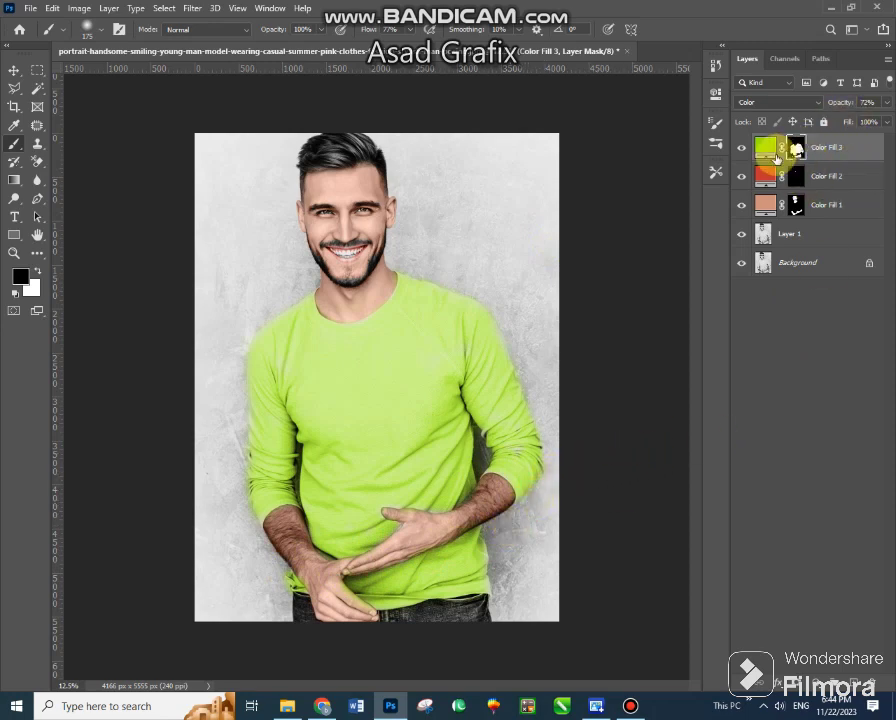
double_click(768, 151)
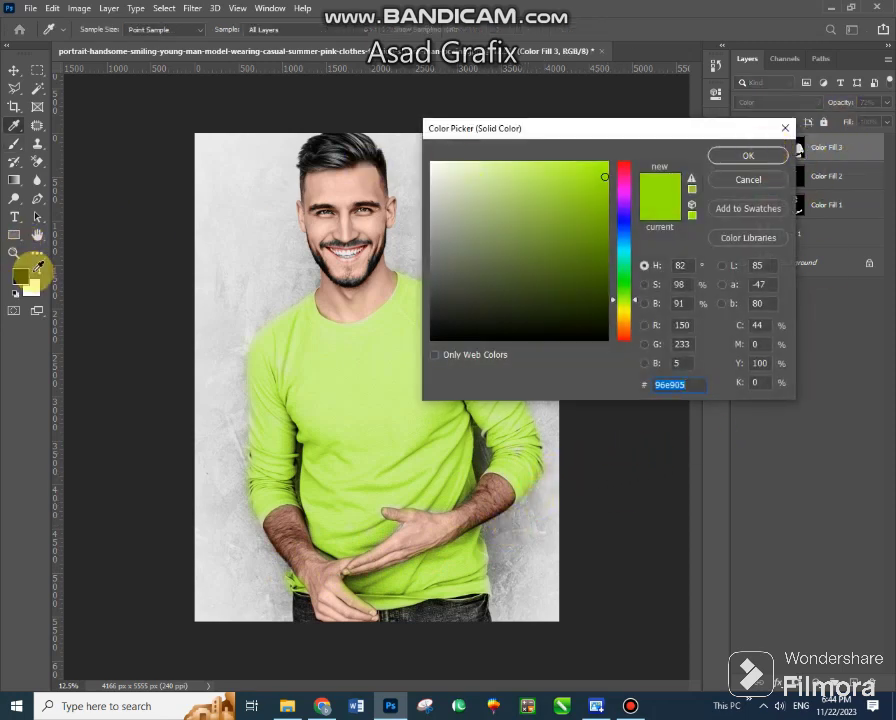
click(598, 193)
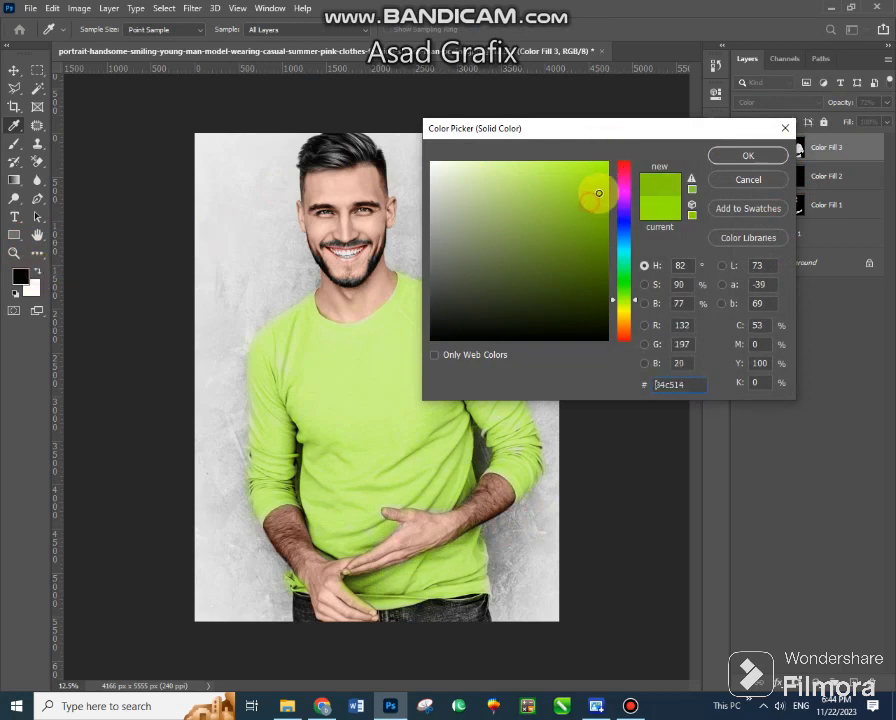
mouse_move(621, 185)
mouse_down()
mouse_move(559, 250)
mouse_move(633, 171)
mouse_move(465, 206)
mouse_move(550, 191)
mouse_move(540, 252)
mouse_up()
drag(614, 242, 629, 306)
drag(576, 266, 599, 174)
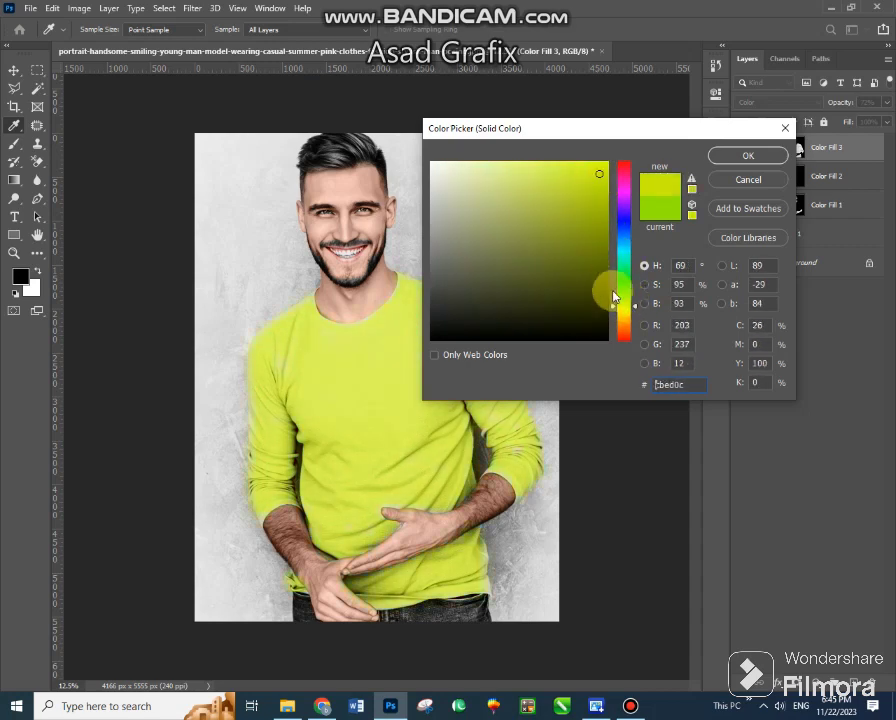
drag(626, 309, 626, 312)
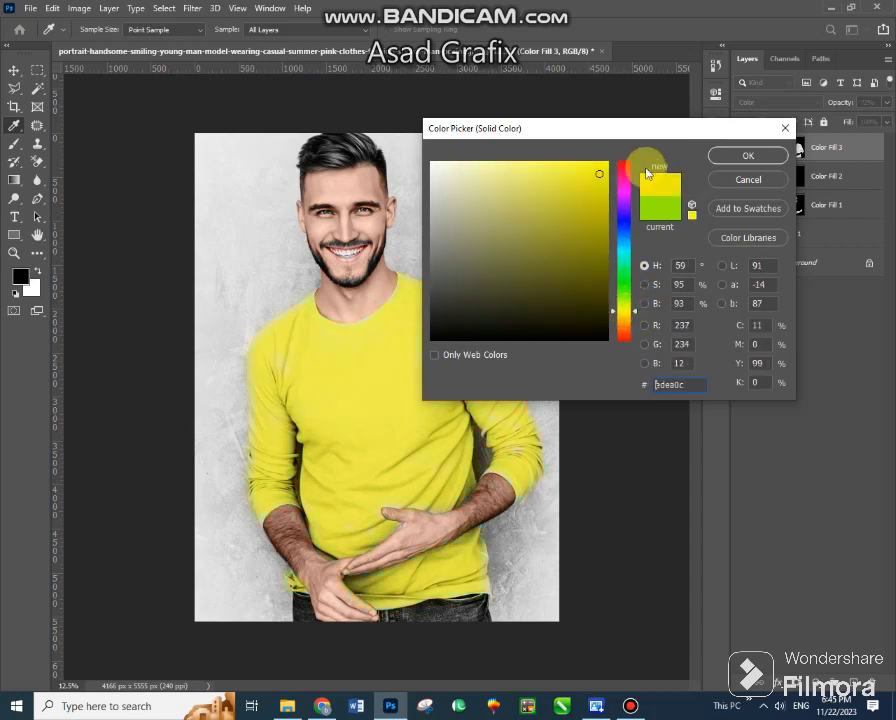
click(748, 156)
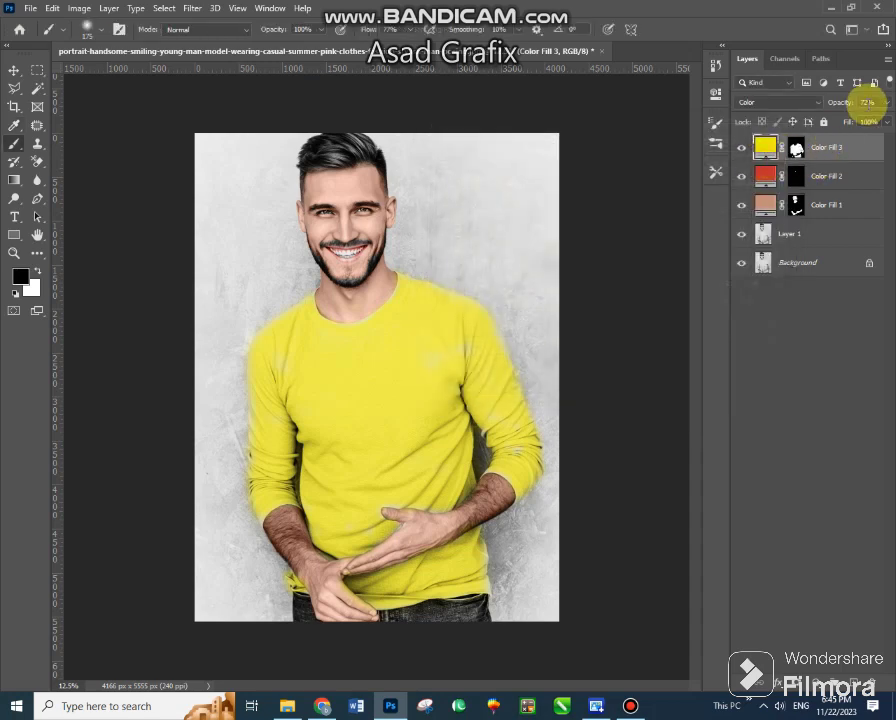
click(887, 103)
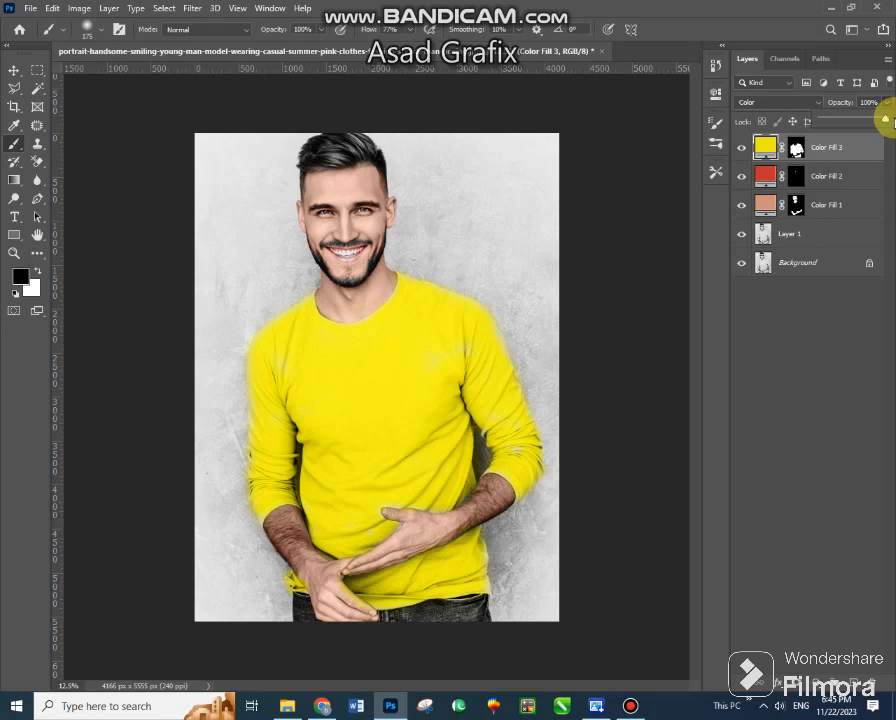
drag(883, 121, 839, 121)
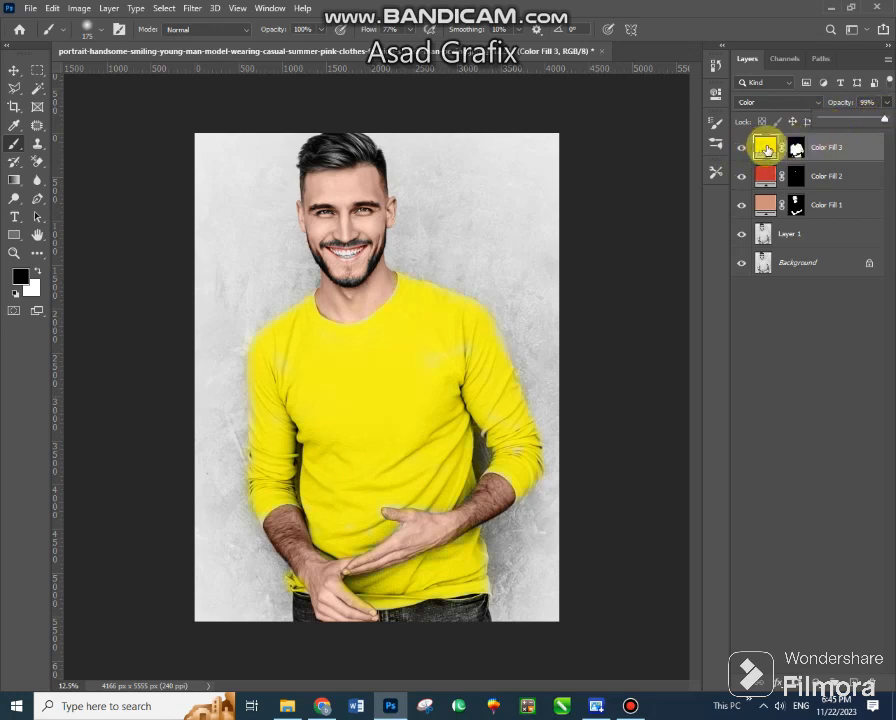
Set Color Fill 3 to a bright yellow (#f7e40d) in the Color Picker
double_click(766, 148)
mouse_move(627, 262)
mouse_down()
mouse_move(623, 314)
mouse_move(620, 227)
mouse_move(630, 171)
mouse_move(592, 168)
mouse_move(596, 240)
mouse_move(575, 274)
mouse_move(514, 294)
mouse_move(490, 207)
mouse_up()
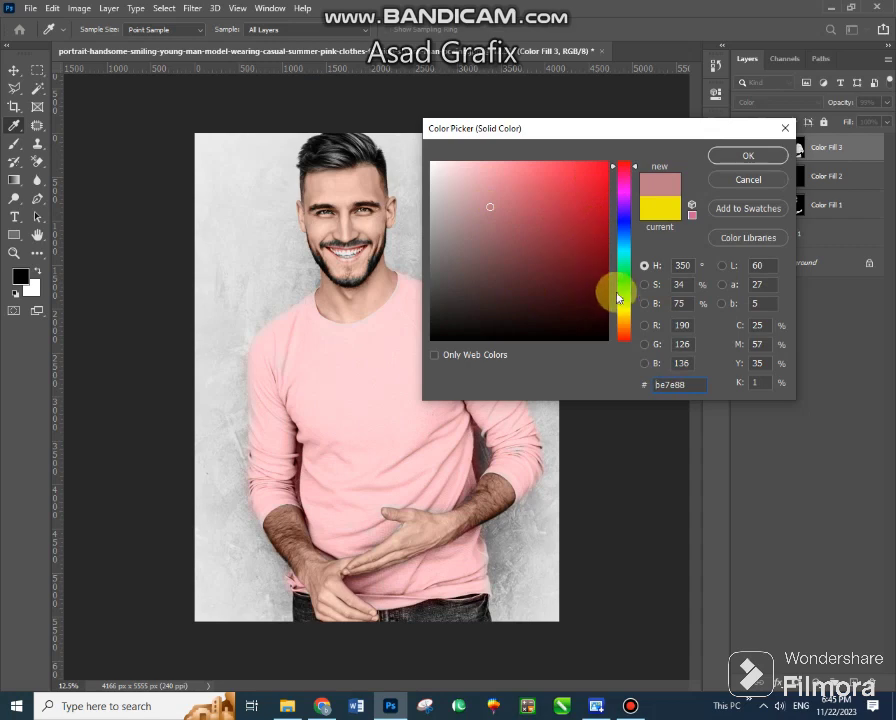
click(620, 307)
mouse_move(620, 313)
mouse_down()
mouse_move(590, 186)
mouse_move(600, 167)
mouse_up()
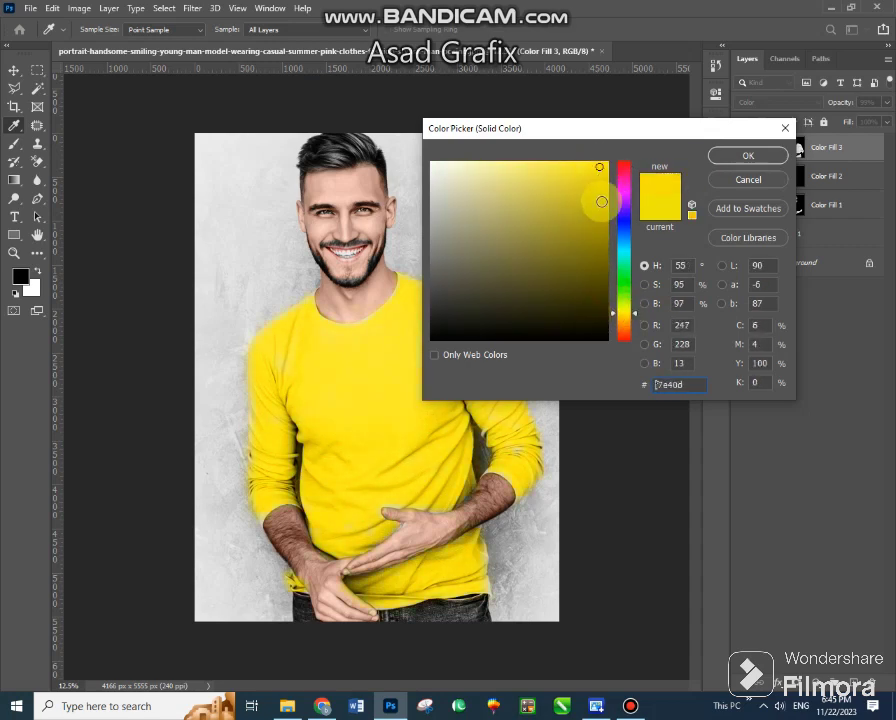
click(748, 156)
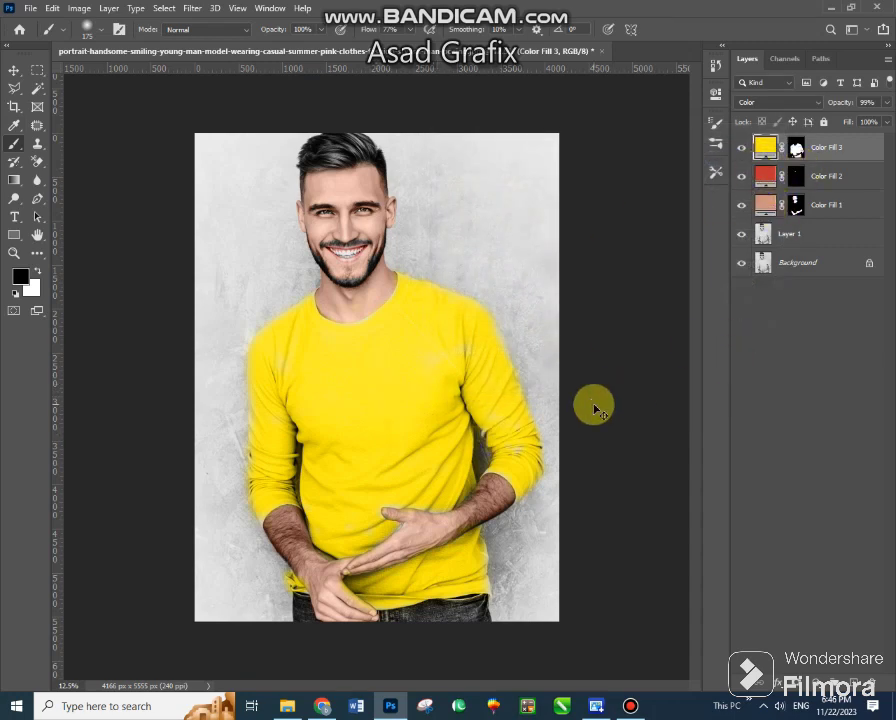
Save the portrait as a JPEG named 'color ful photo', accepting the quality settings
key(ctrl+shift+s)
click(335, 363)
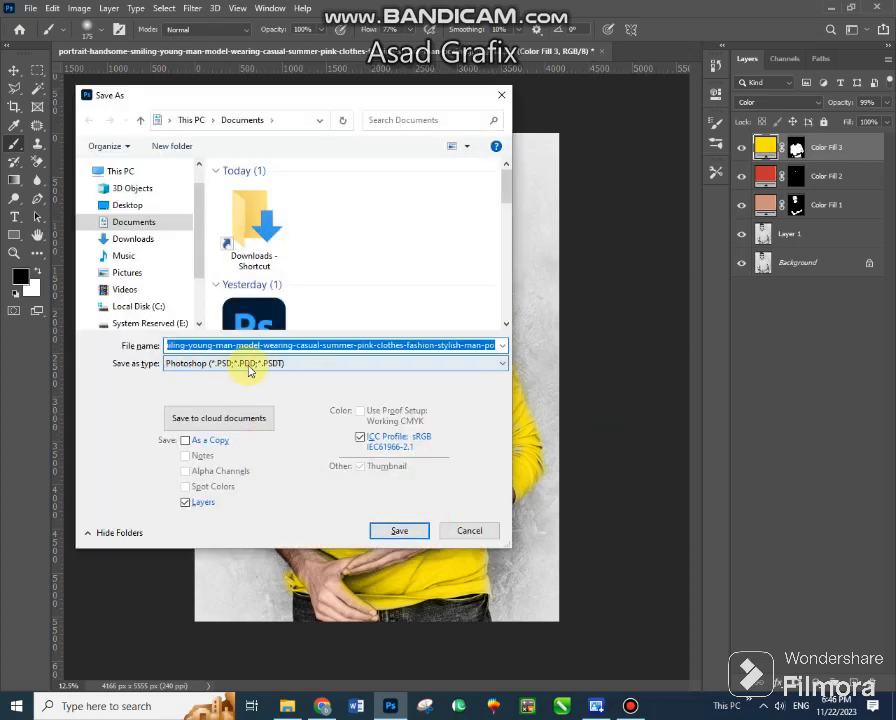
click(173, 472)
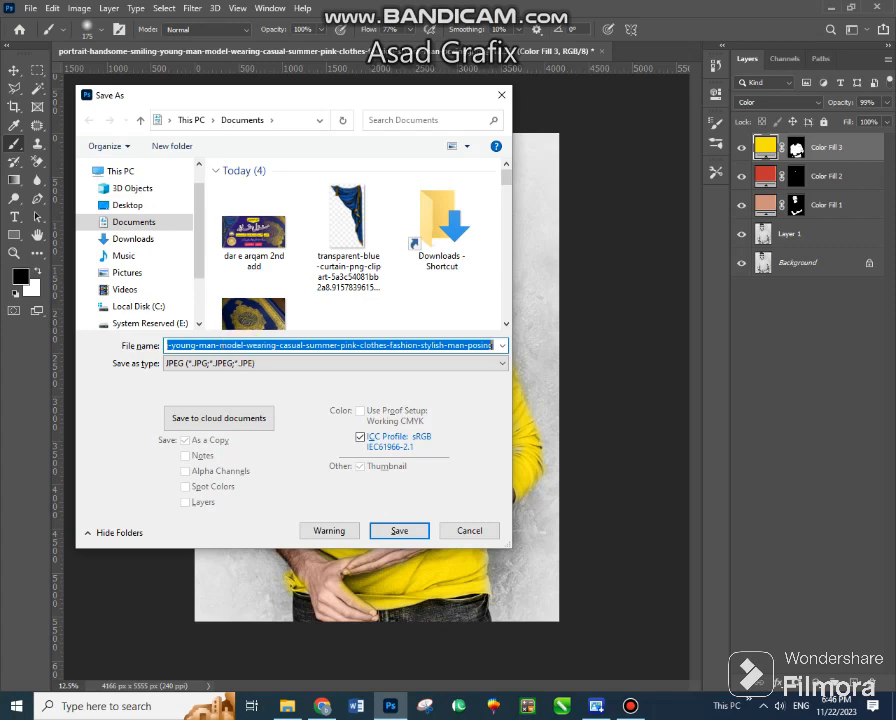
text(bla)
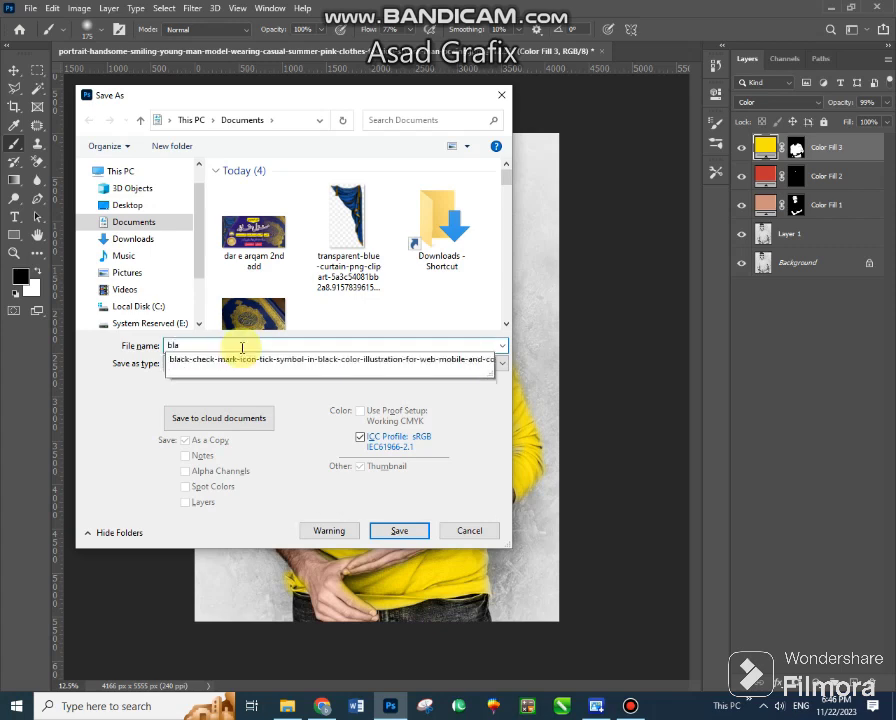
key(BackSpace)
key(BackSpace)
key(BackSpace)
text(co)
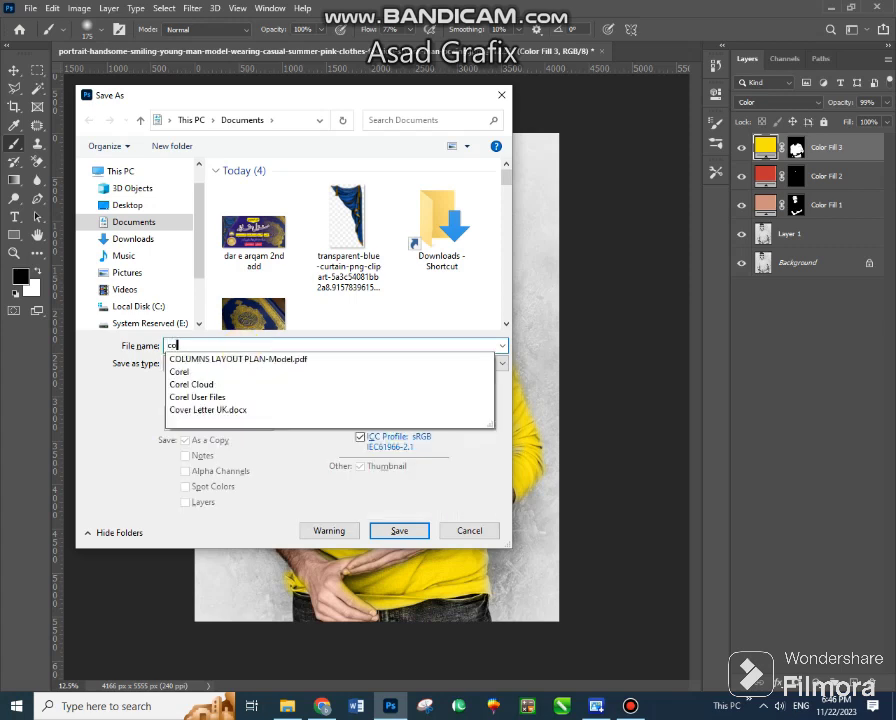
text(lor ful p)
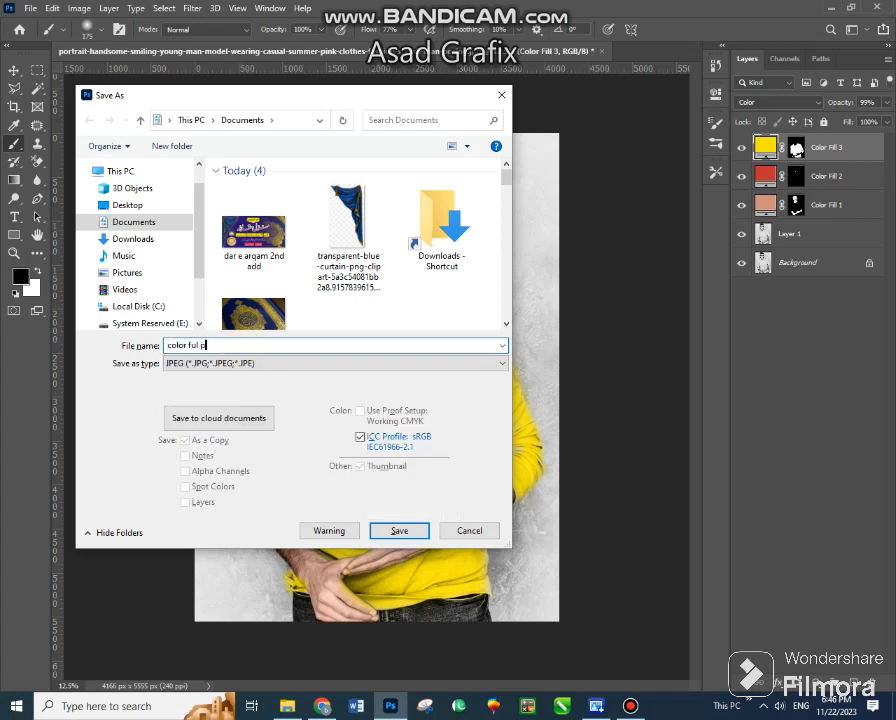
text(s)
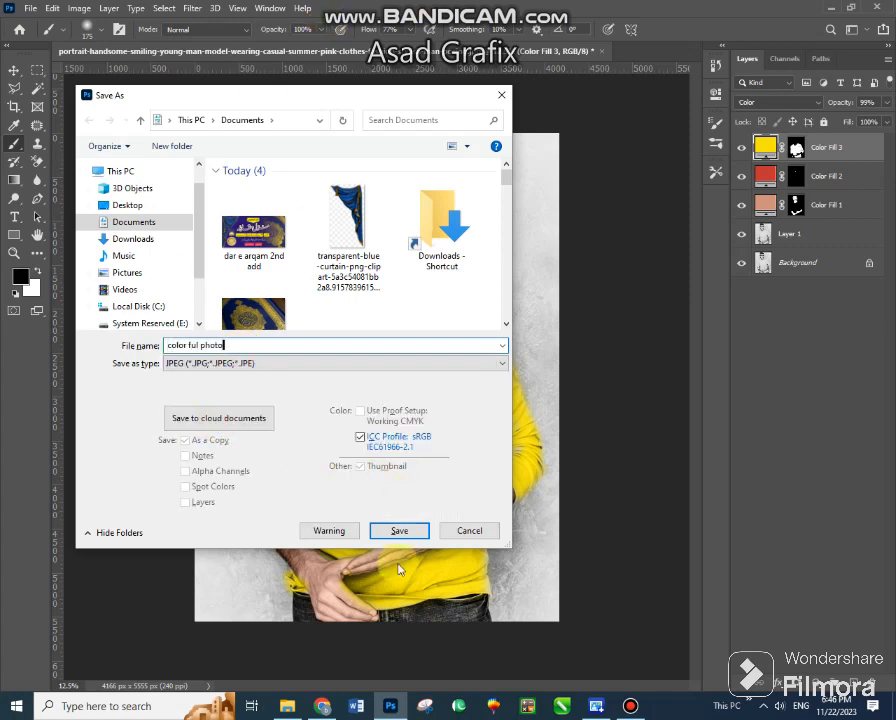
click(399, 530)
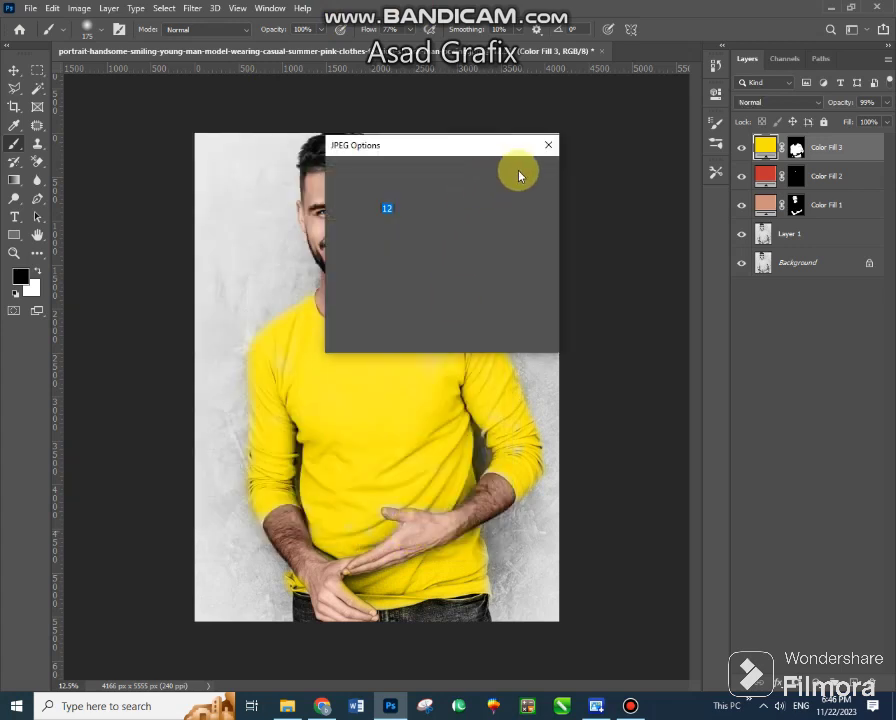
click(519, 175)
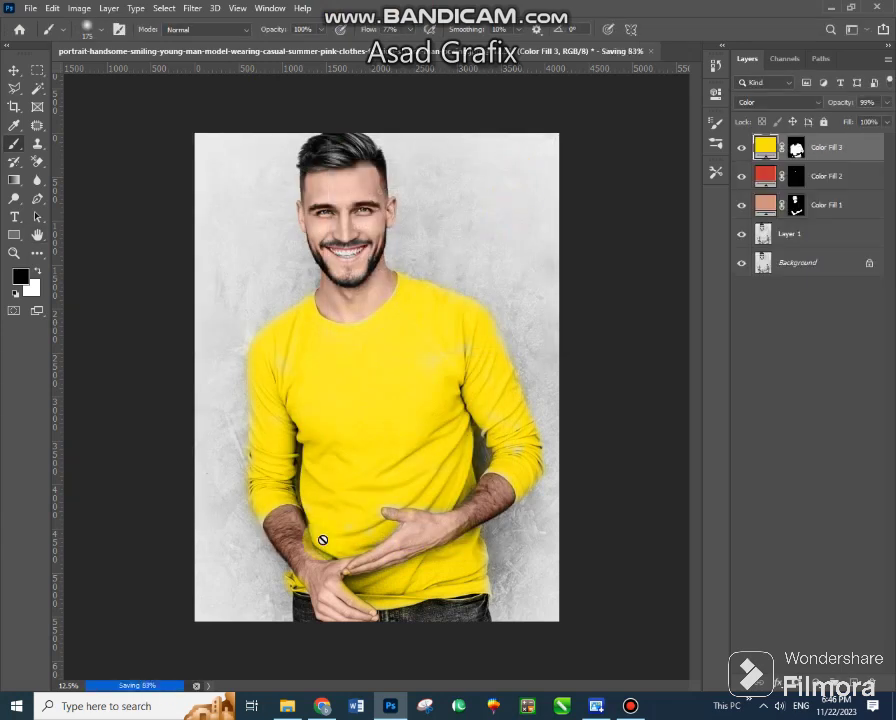
Open 'color ful photo' from the Documents folder in the photo viewer
click(290, 706)
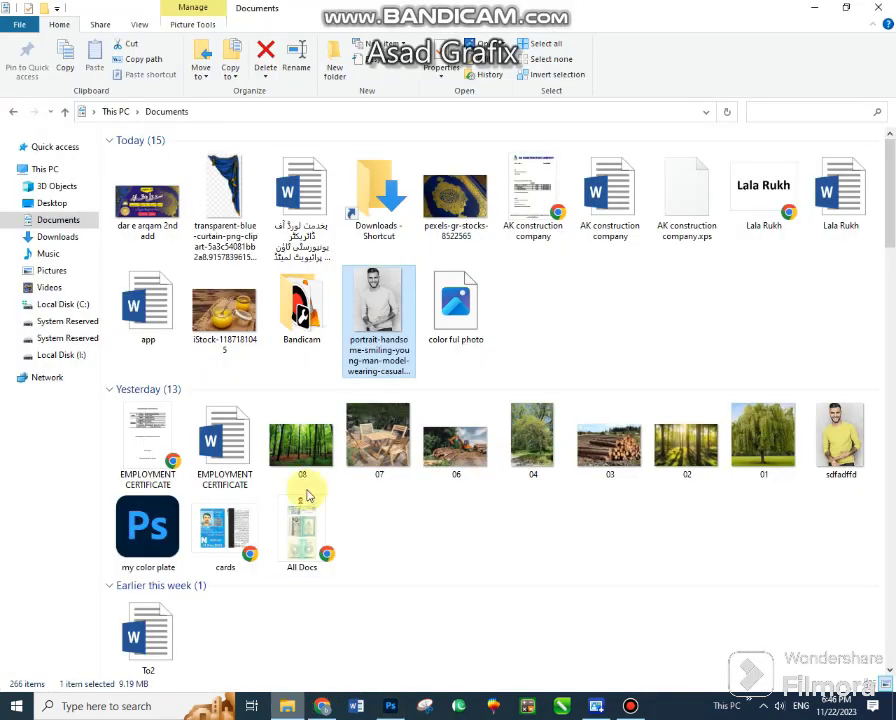
right_click(452, 300)
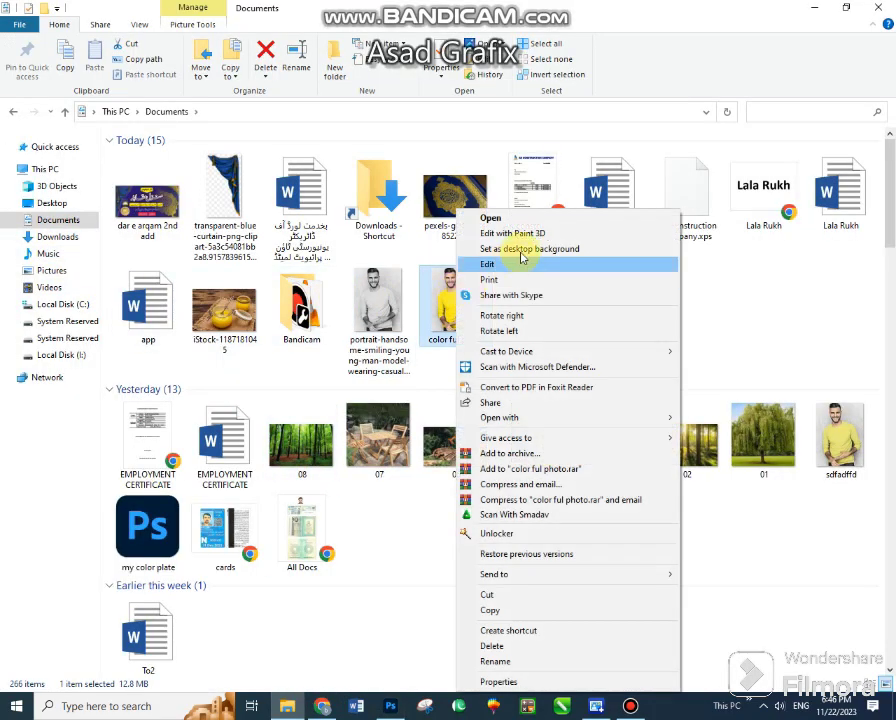
click(527, 219)
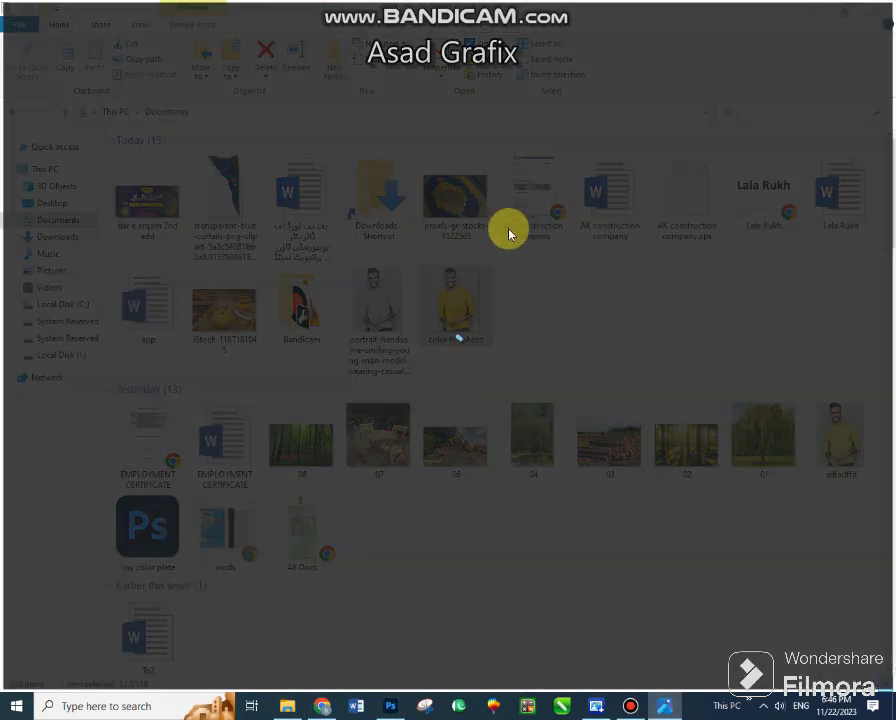
Zoom into color ful photo.jpg and pan over the beard, face and hair, then zoom out
scroll(415, 412, up, 2)
scroll(415, 412, up, 3)
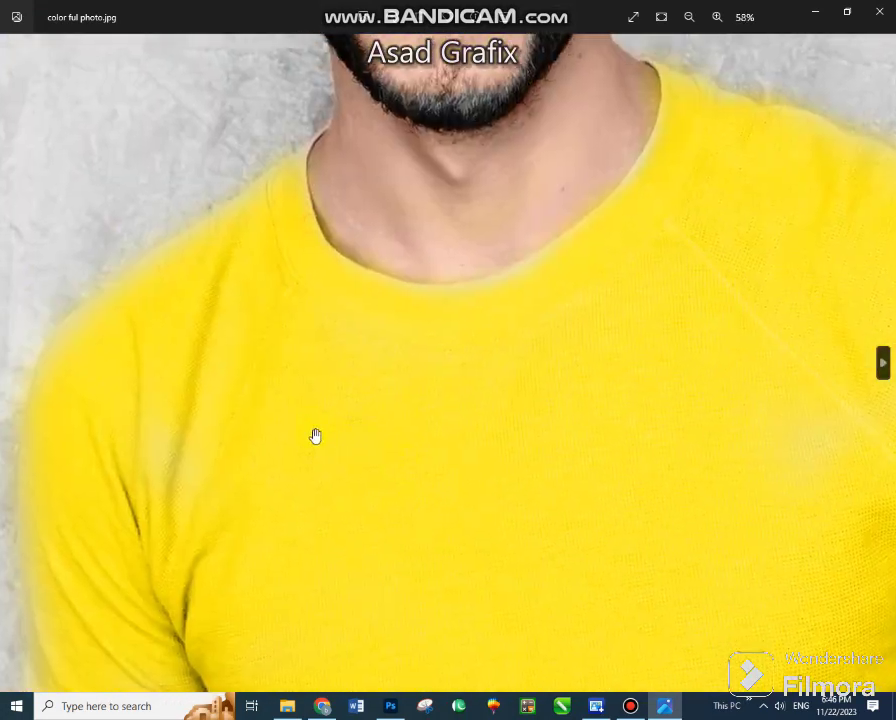
scroll(314, 434, up, 2)
mouse_move(316, 436)
mouse_down()
mouse_move(456, 582)
mouse_move(440, 508)
mouse_up()
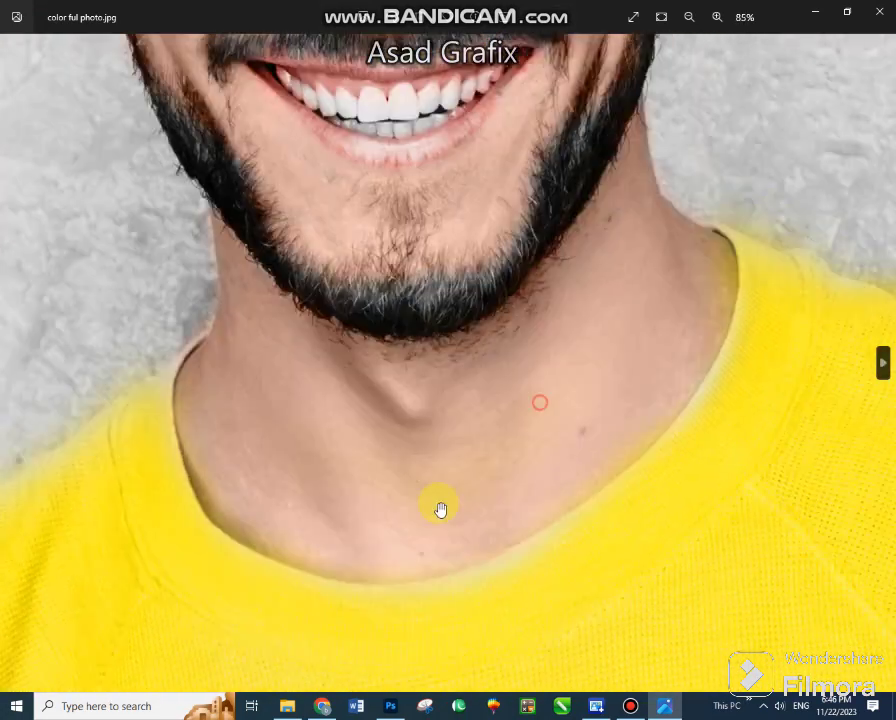
scroll(450, 480, up, 2)
scroll(470, 430, down, 2)
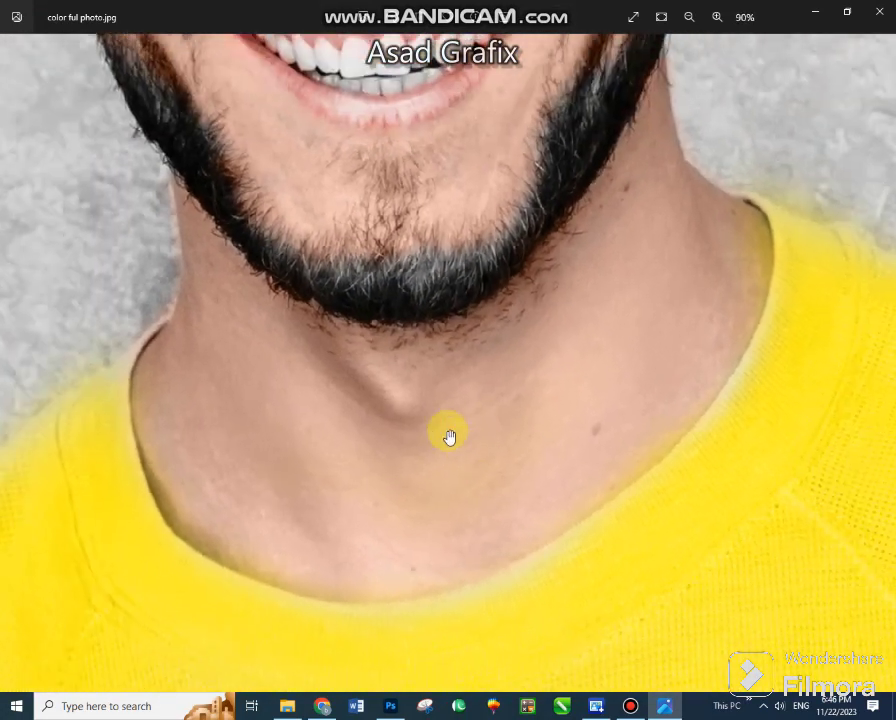
mouse_move(448, 436)
mouse_down()
mouse_move(432, 608)
mouse_move(419, 626)
mouse_up()
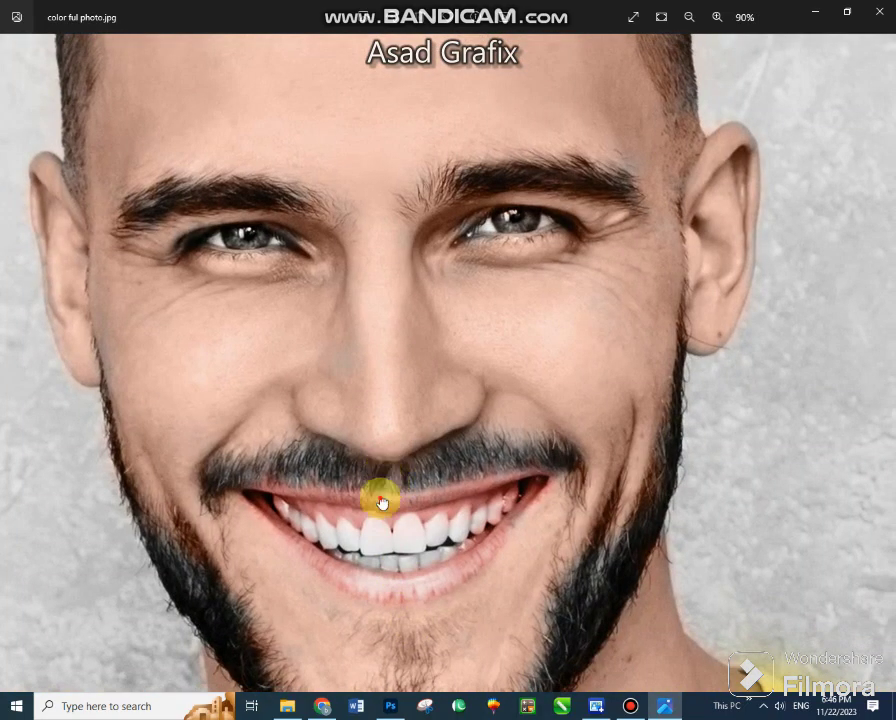
drag(380, 500, 420, 680)
drag(393, 462, 338, 636)
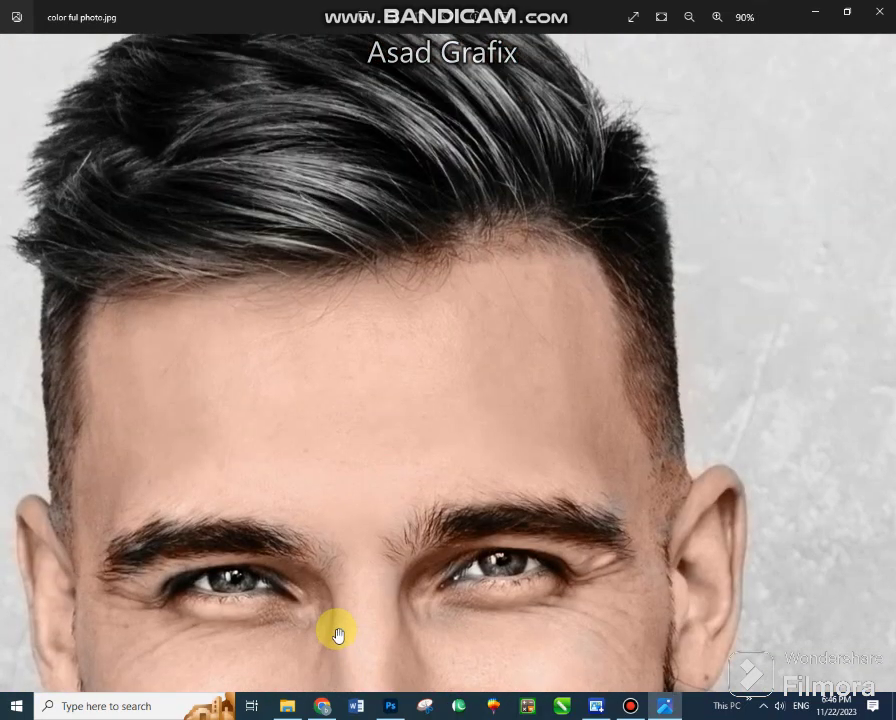
scroll(336, 626, down, 3)
scroll(336, 626, down, 2)
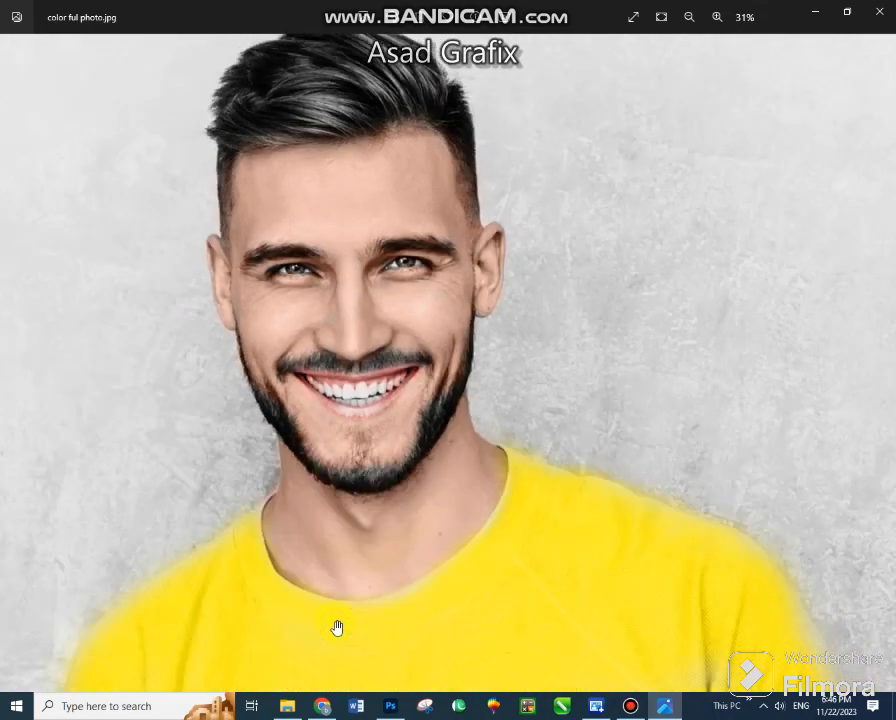
scroll(337, 625, down, 1)
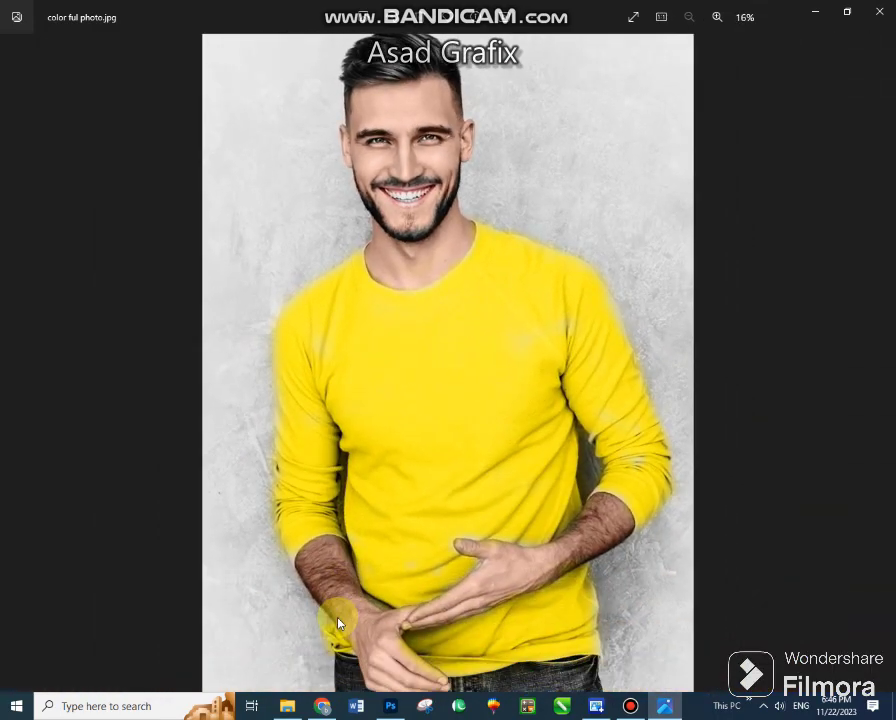
Flip back and forth between the colourised photo and the black-and-white original
key(Right)
key(Left)
key(Right)
key(Left)
key(Right)
key(Left)
key(Right)
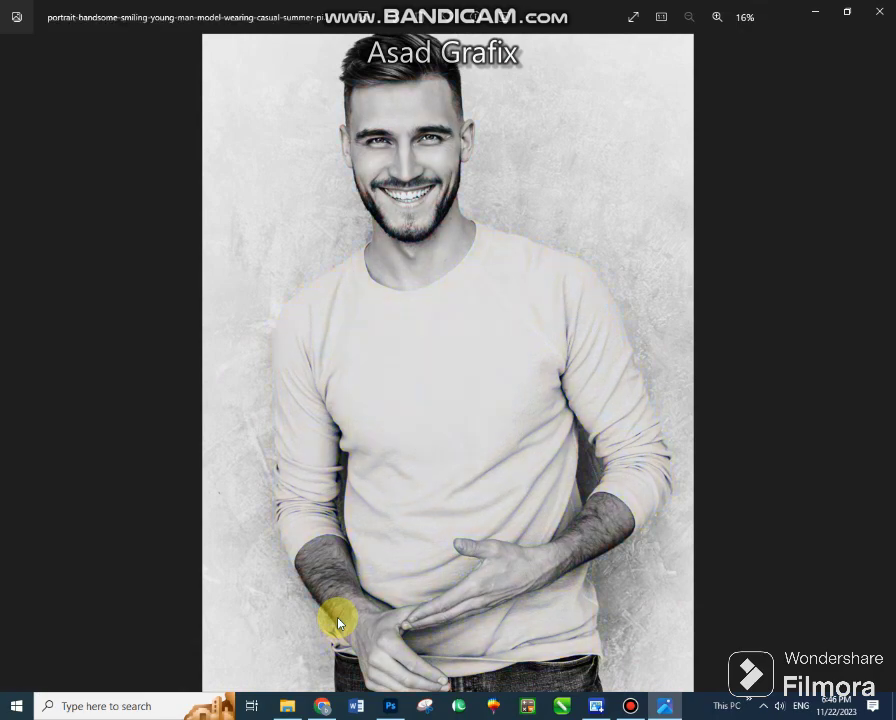
key(Left)
key(Right)
key(Left)
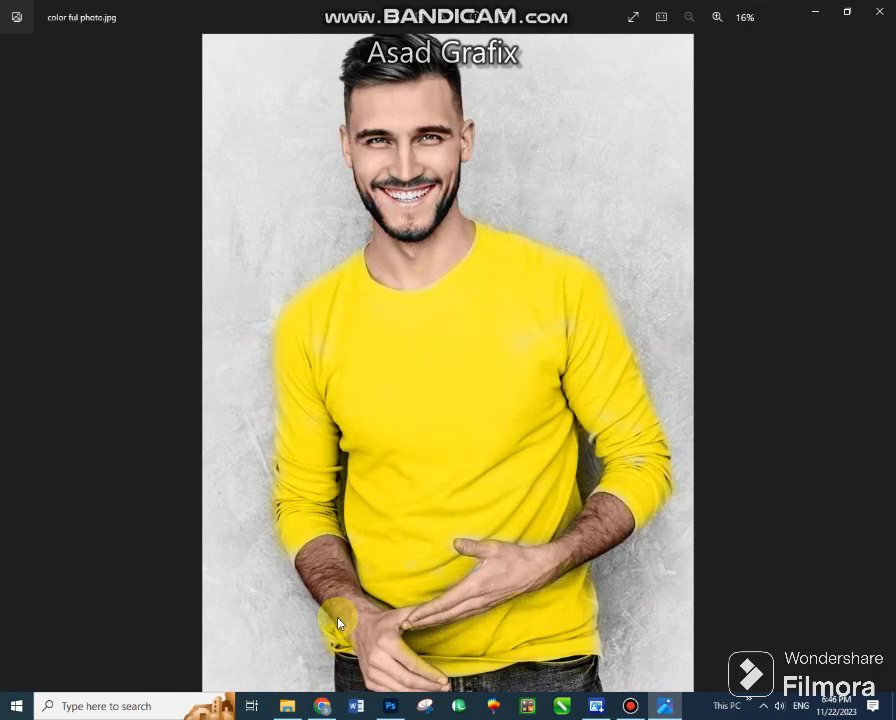
key(Right)
key(Left)
key(Right)
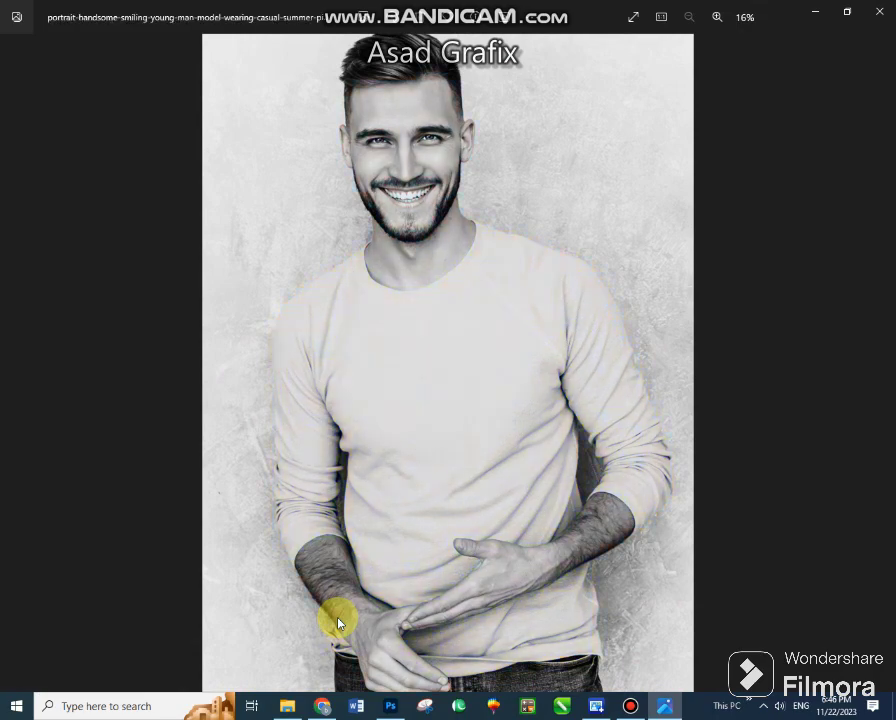
key(Left)
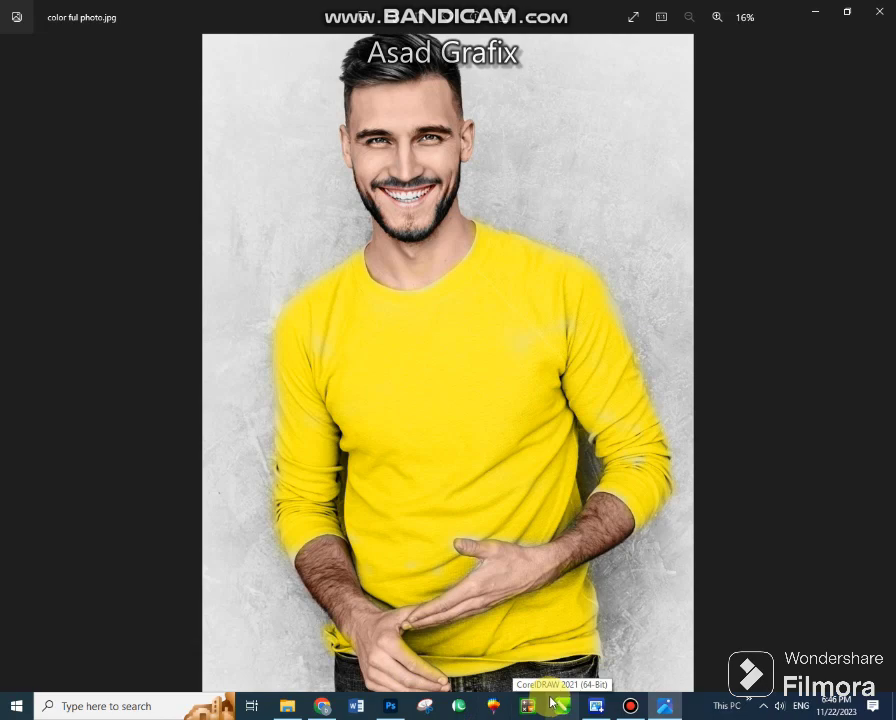
click(626, 710)
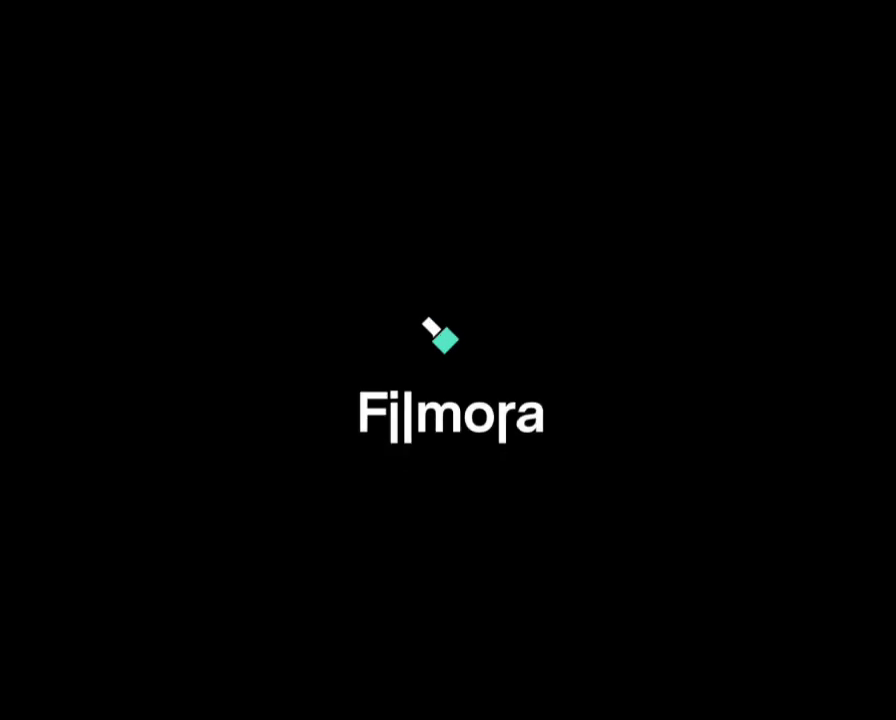